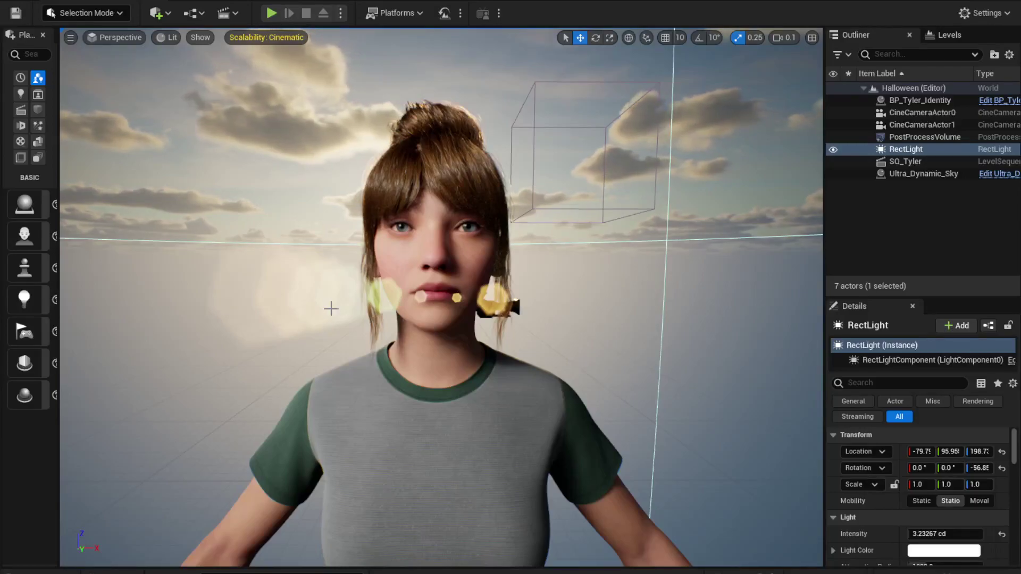
{"action": "right_click_drag", "start_coordinate": [285, 383], "coordinate": [285, 404]}
{"action": "scroll", "coordinate": [285, 404], "scroll_direction": "up", "scroll_amount": 2}
{"action": "key", "text": "s"}
{"action": "scroll", "coordinate": [449, 398], "scroll_direction": "up", "scroll_amount": 3}
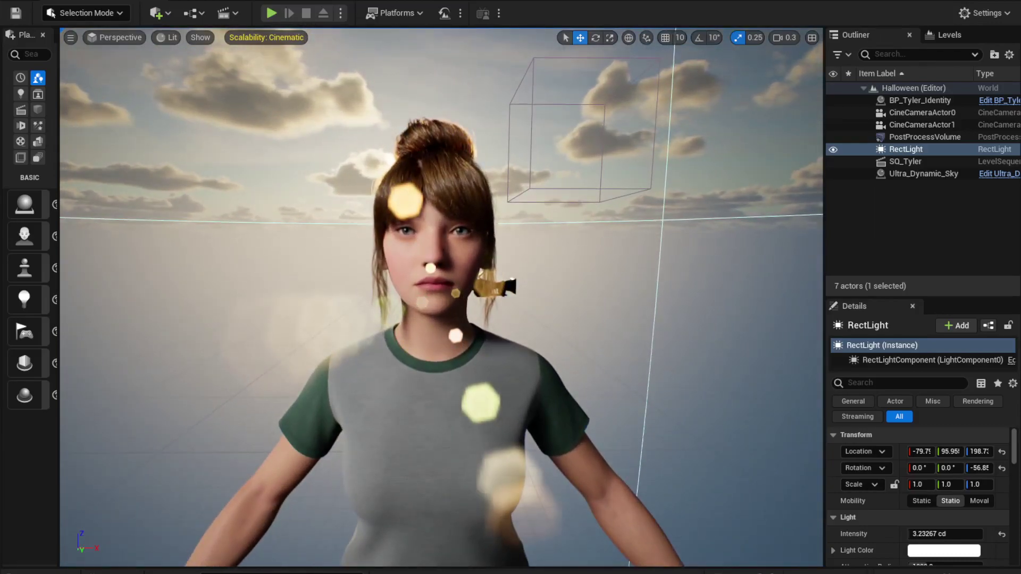
Bring up the Content Browser window over the viewport, showing the Tyler_Identity folder
{"action": "key", "text": "ctrl+space"}
{"action": "left_click_drag", "start_coordinate": [910, 289], "coordinate": [554, 85]}
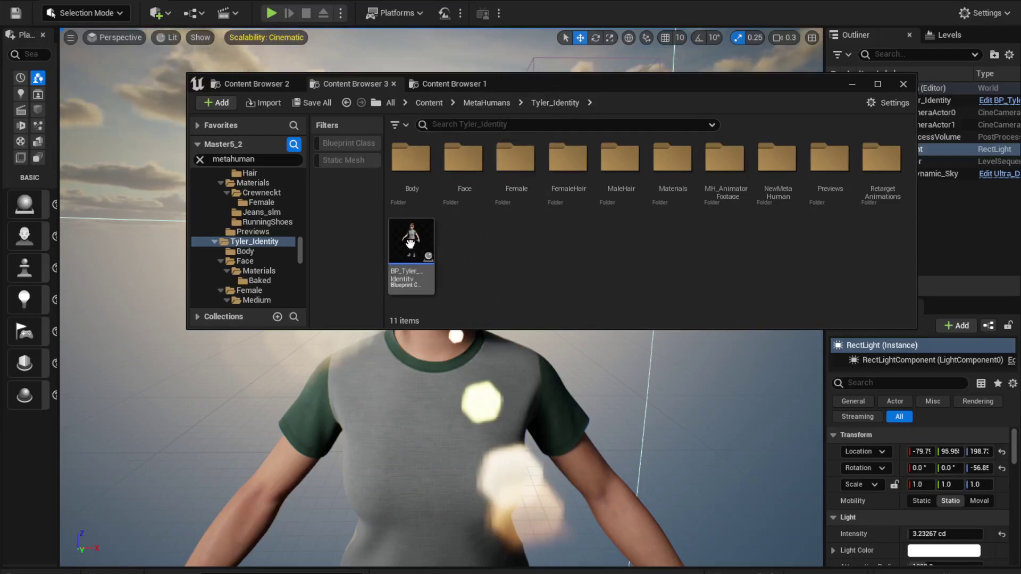
{"action": "right_click", "coordinate": [497, 249]}
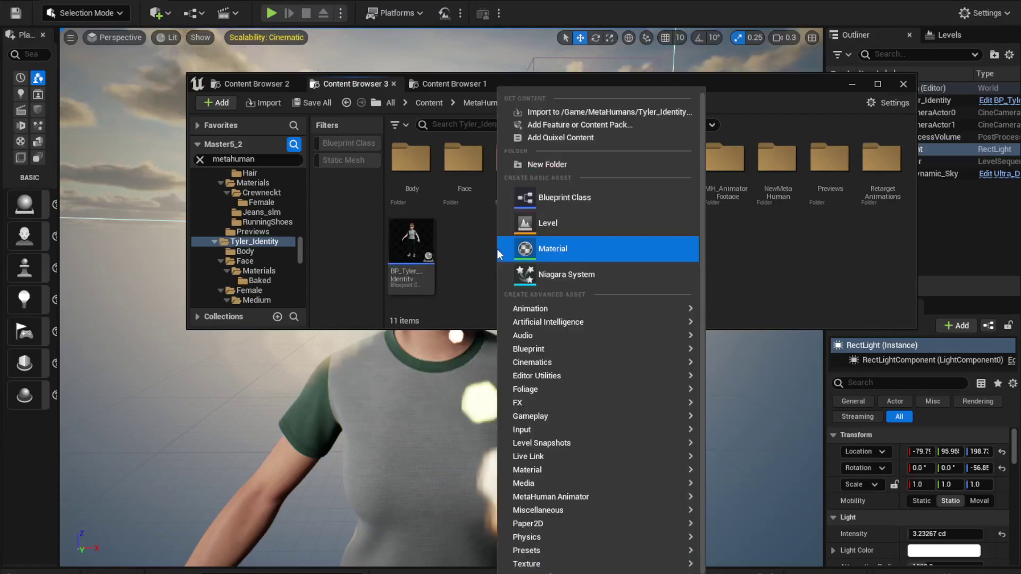
{"action": "left_click", "coordinate": [837, 262]}
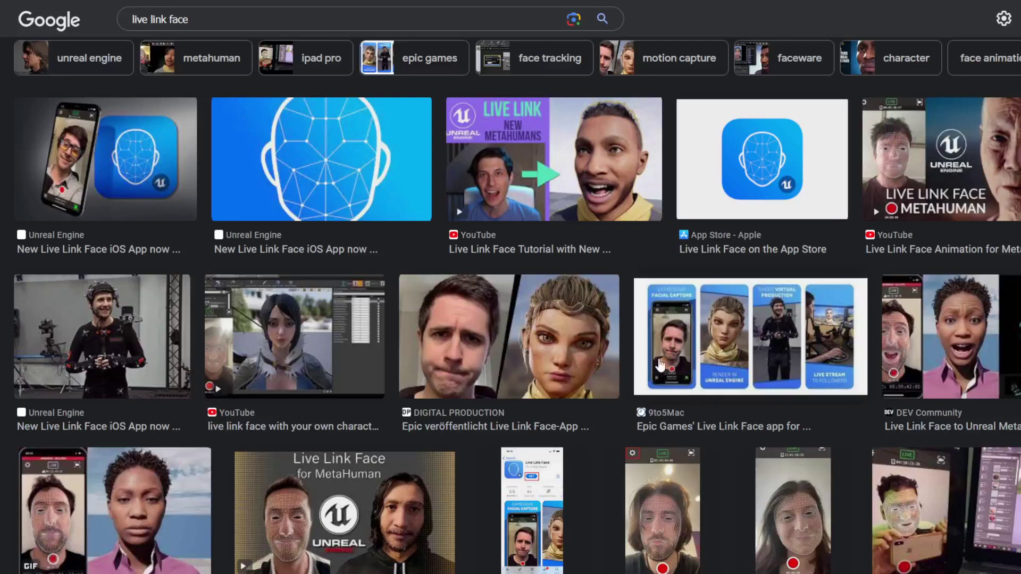
Browse the web image results for "live link face" for examples of the facial capture app
{"action": "scroll", "coordinate": [657, 362], "scroll_direction": "down", "scroll_amount": 5}
{"action": "scroll", "coordinate": [650, 355], "scroll_direction": "up", "scroll_amount": 5}
{"action": "scroll", "coordinate": [703, 428], "scroll_direction": "down", "scroll_amount": 3}
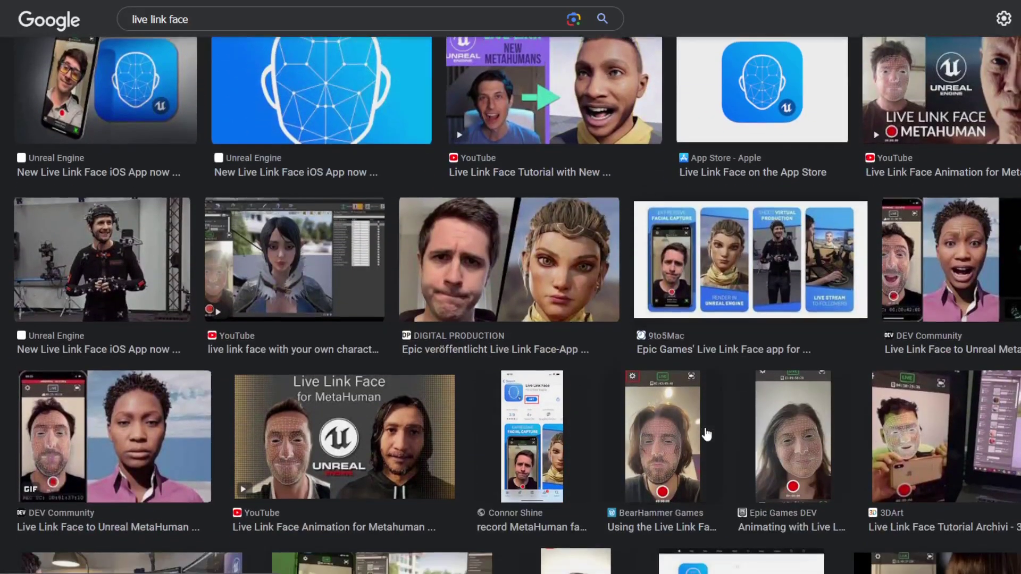
{"action": "scroll", "coordinate": [702, 429], "scroll_direction": "down", "scroll_amount": 6}
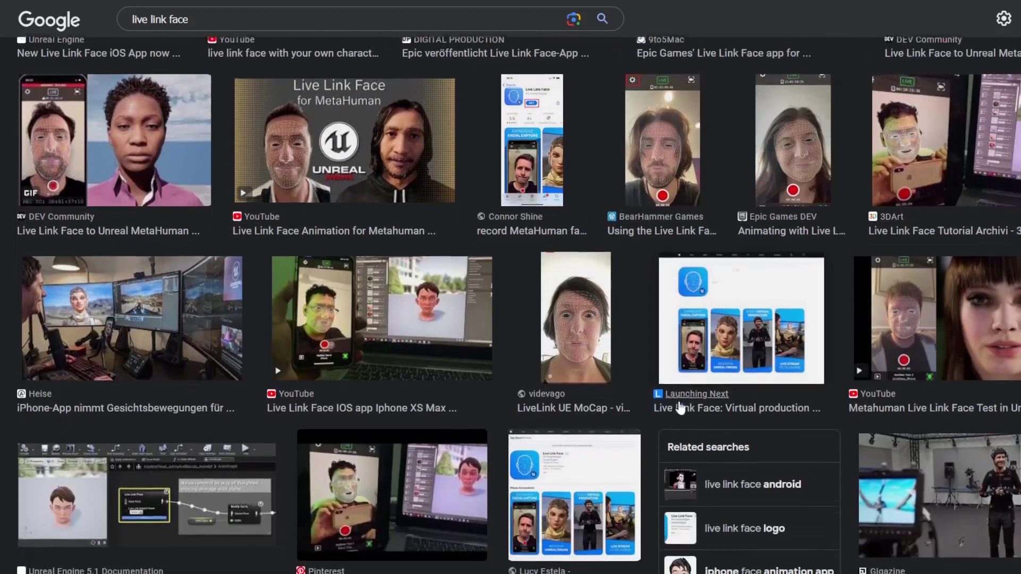
{"action": "scroll", "coordinate": [679, 407], "scroll_direction": "down", "scroll_amount": 6}
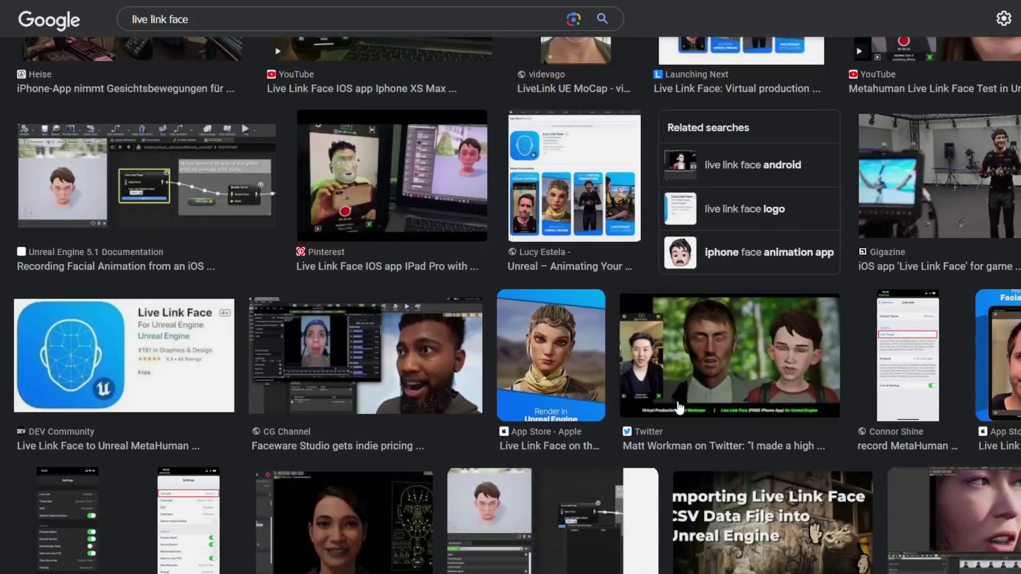
{"action": "scroll", "coordinate": [679, 407], "scroll_direction": "down", "scroll_amount": 3}
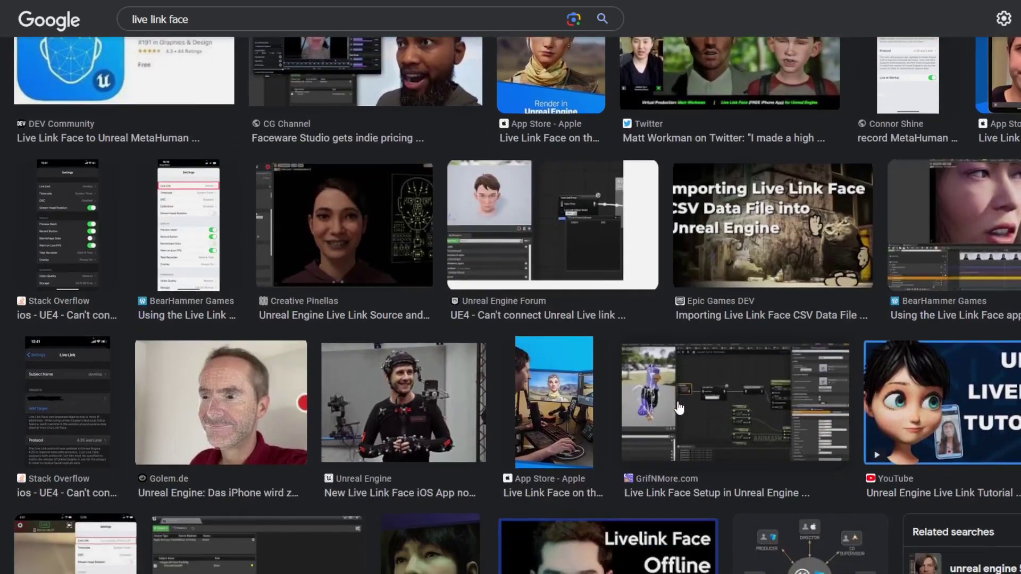
{"action": "scroll", "coordinate": [680, 408], "scroll_direction": "down", "scroll_amount": 2}
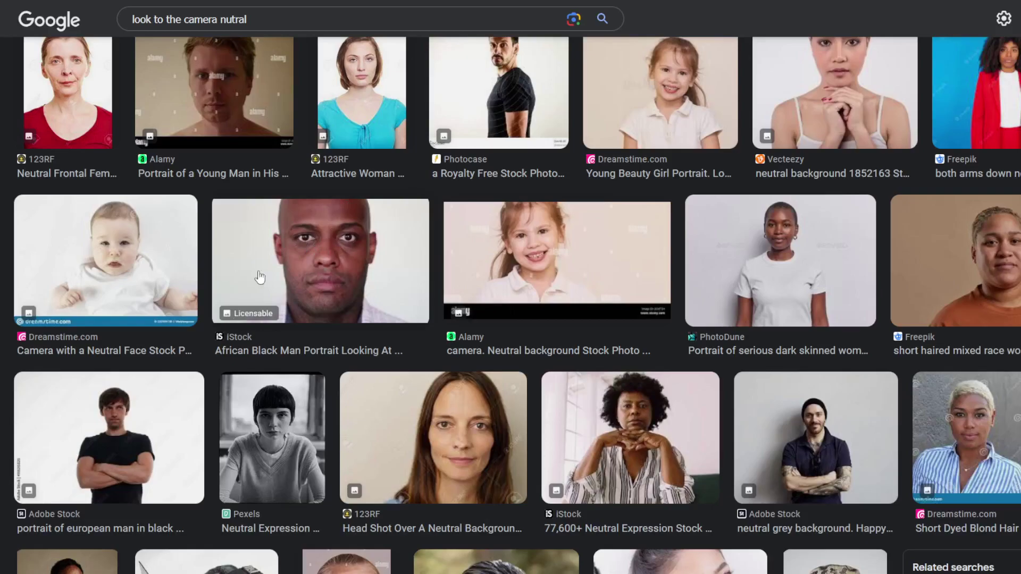
Browse the image results for neutral looks to the camera and preview the blonde woman's neutral portrait
{"action": "scroll", "coordinate": [185, 447], "scroll_direction": "down", "scroll_amount": 2}
{"action": "scroll", "coordinate": [406, 346], "scroll_direction": "down", "scroll_amount": 7}
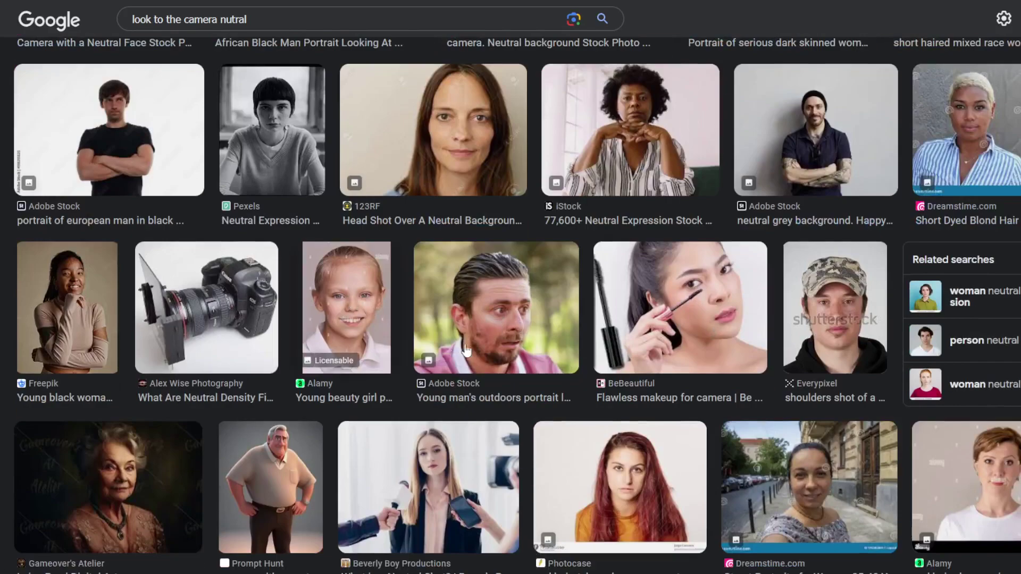
{"action": "scroll", "coordinate": [913, 394], "scroll_direction": "down", "scroll_amount": 2}
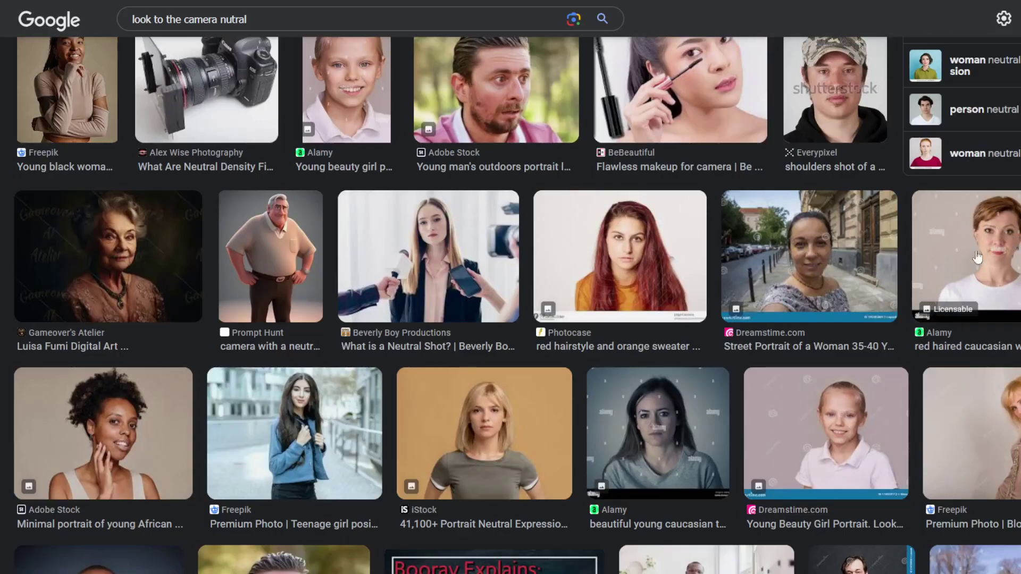
{"action": "left_click", "coordinate": [487, 426]}
Search the web images for "show teeth"
{"action": "key", "text": "slash"}
{"action": "type", "text": "show teeth"}
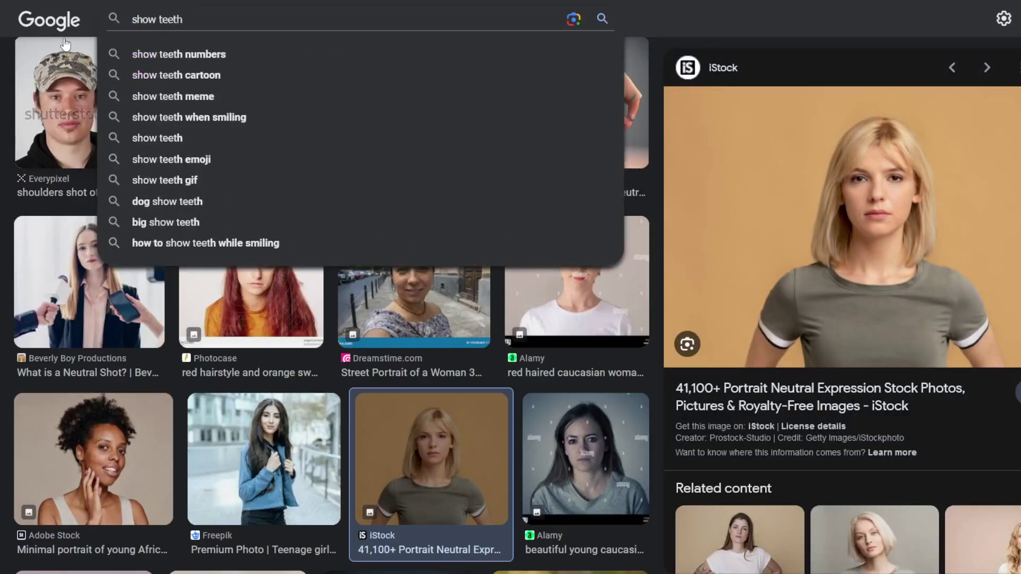
{"action": "key", "text": "Return"}
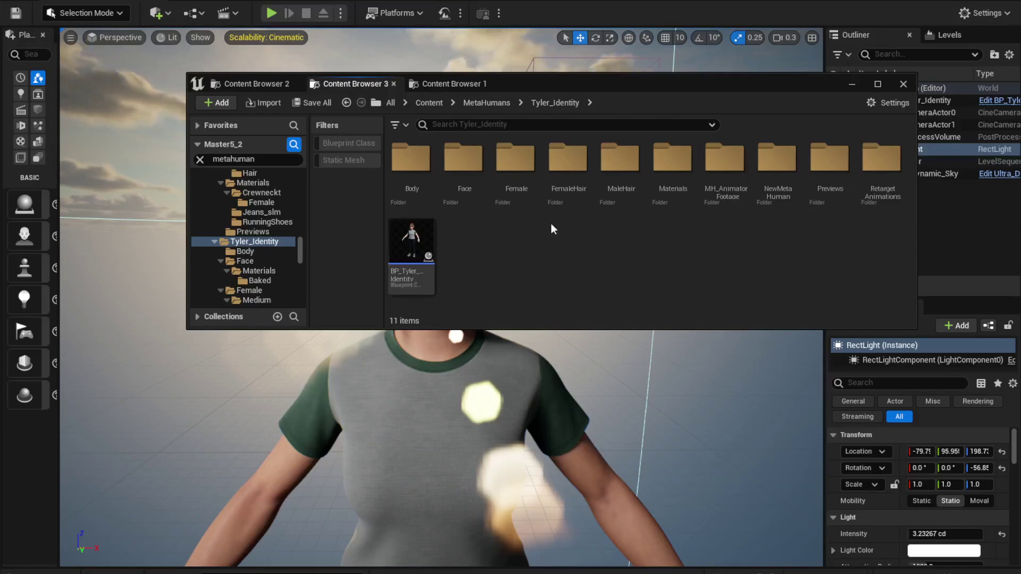
Create a MetaHuman Animator Capture Source in the Tyler_Identity folder and name it NewMetaHumanCaptureSource_Tyler
{"action": "left_click_drag", "start_coordinate": [641, 80], "coordinate": [618, 84]}
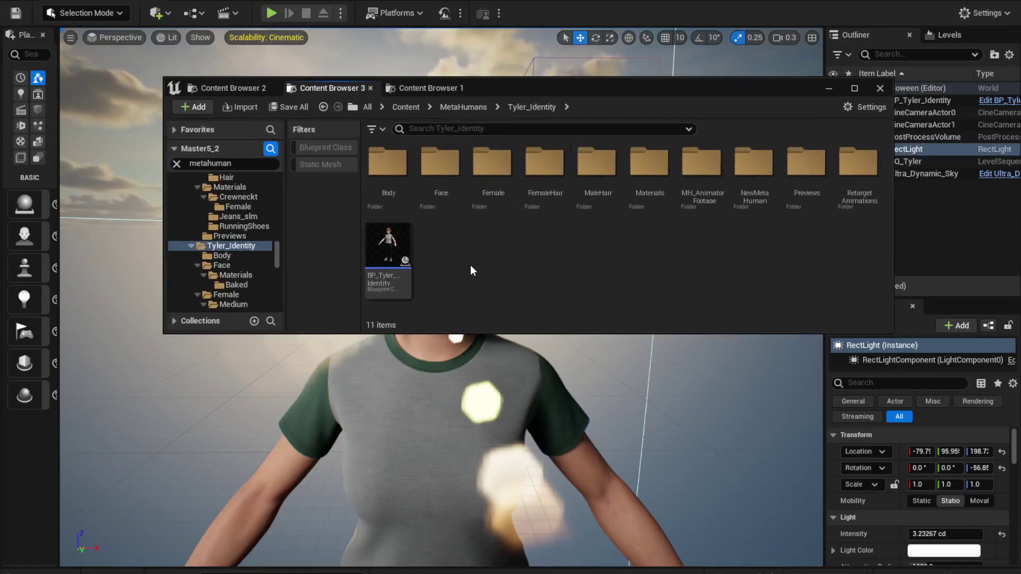
{"action": "right_click", "coordinate": [506, 269]}
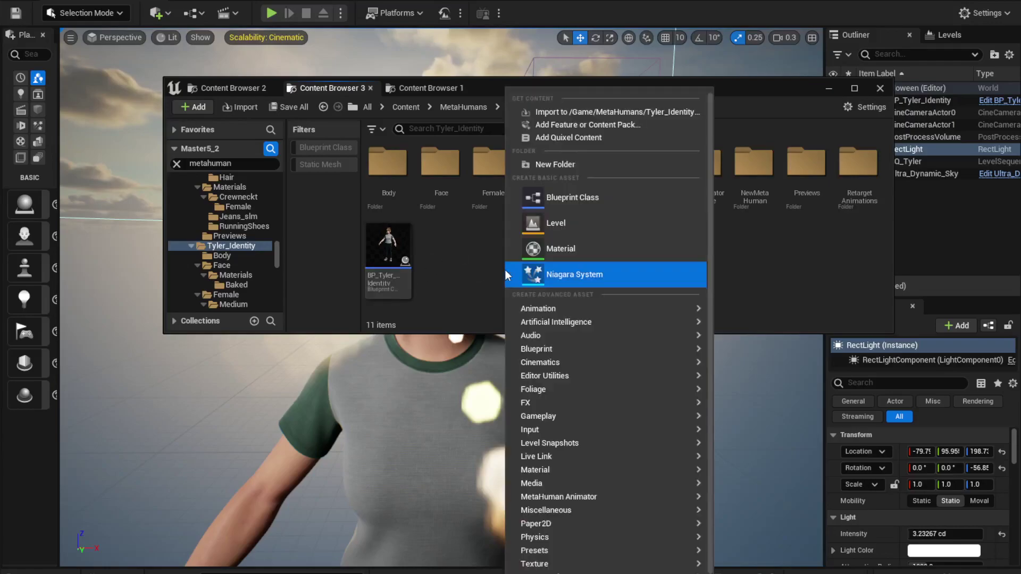
{"action": "mouse_move", "coordinate": [569, 479]}
{"action": "mouse_move", "coordinate": [573, 497]}
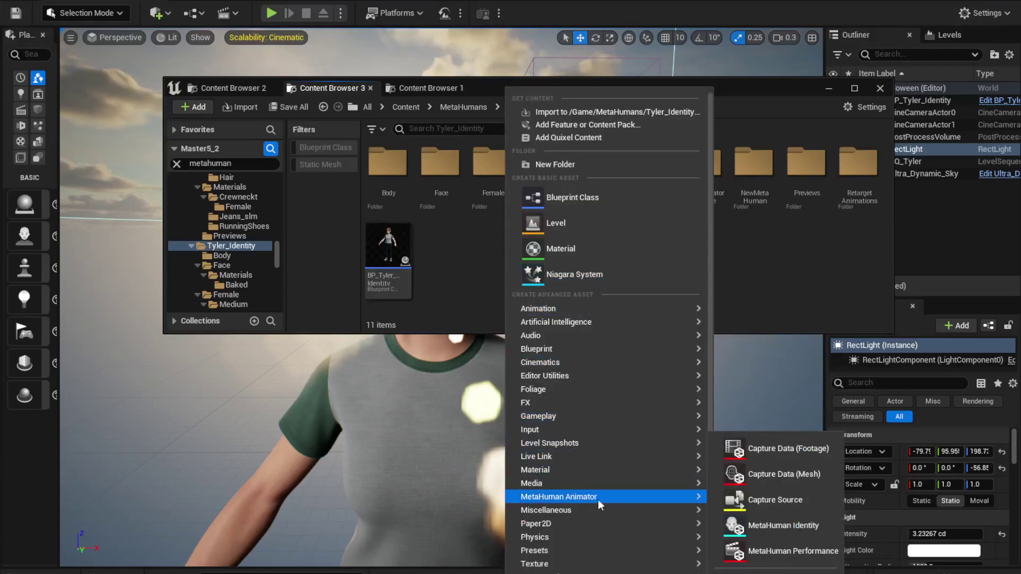
{"action": "left_click", "coordinate": [793, 503]}
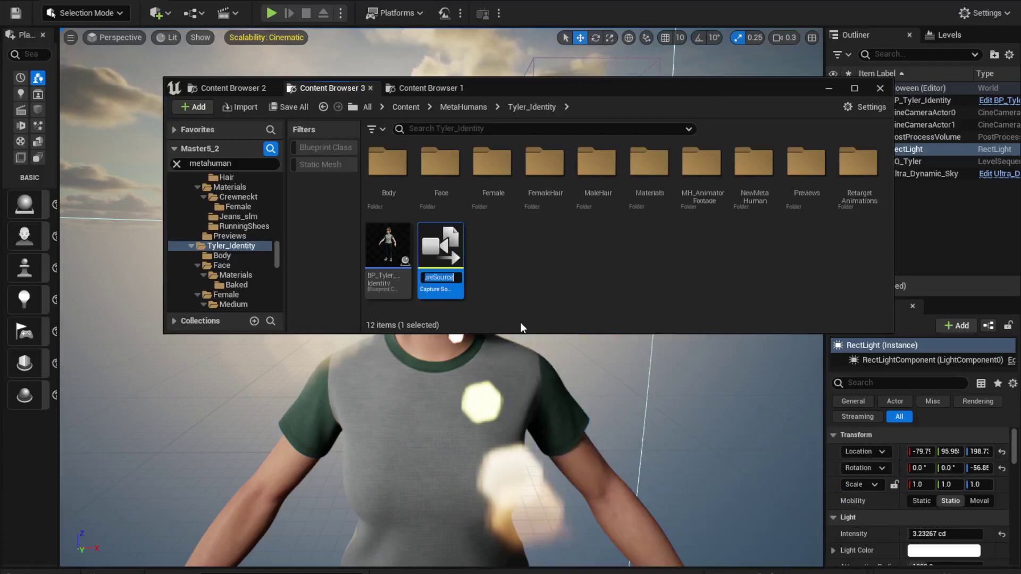
{"action": "key", "text": "End"}
{"action": "type", "text": "_"}
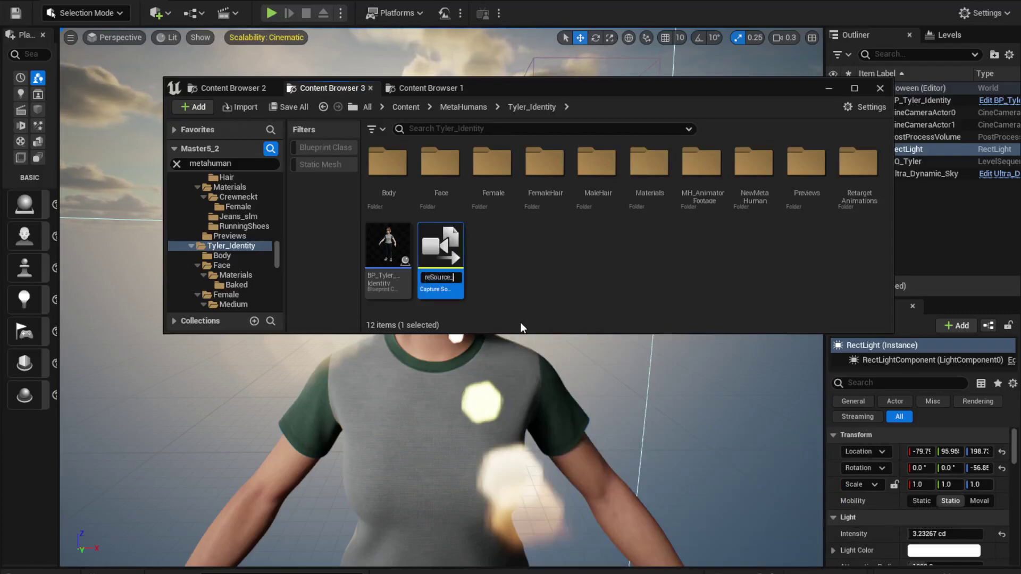
{"action": "type", "text": "Tyler"}
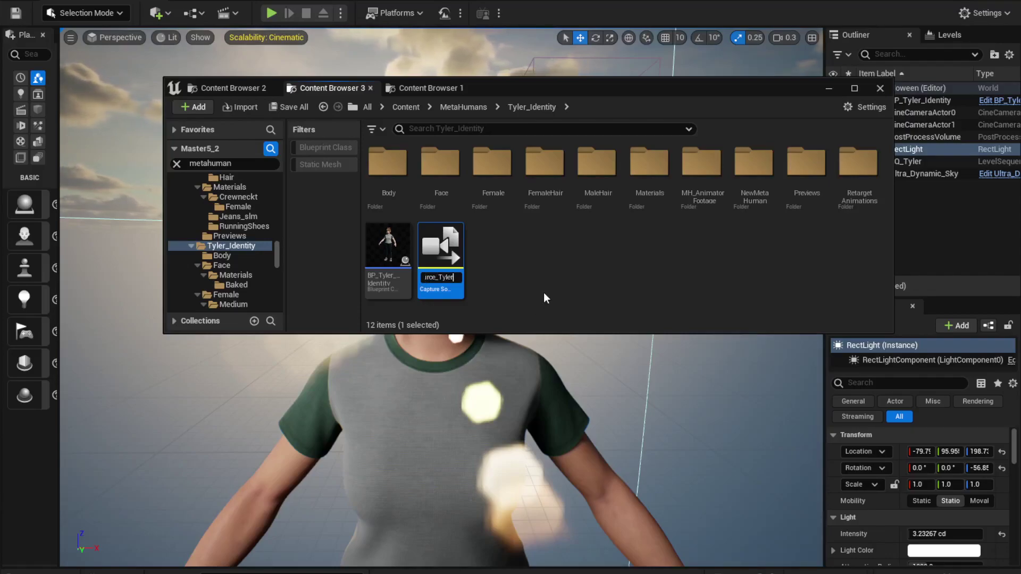
{"action": "key", "text": "Return"}
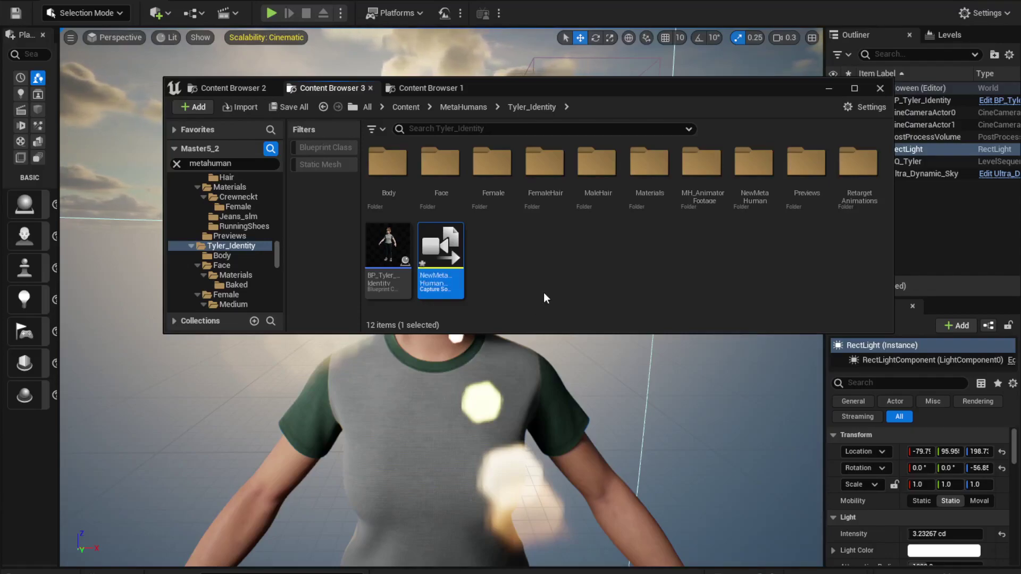
Set the new capture source's type to LiveLinkFace Connection, enter the phone's device address, and close the asset editor
{"action": "double_click", "coordinate": [437, 247]}
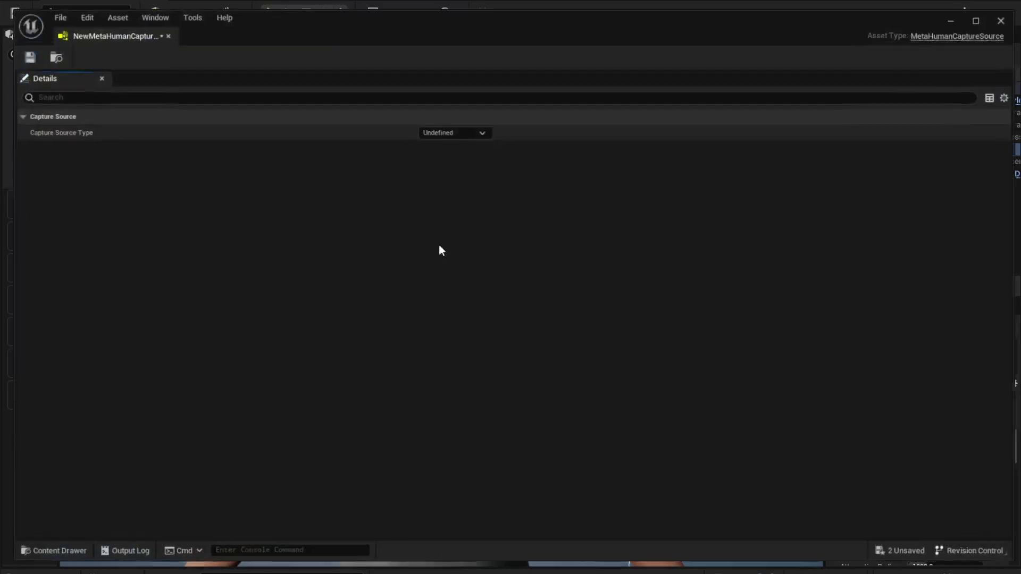
{"action": "left_click", "coordinate": [464, 130]}
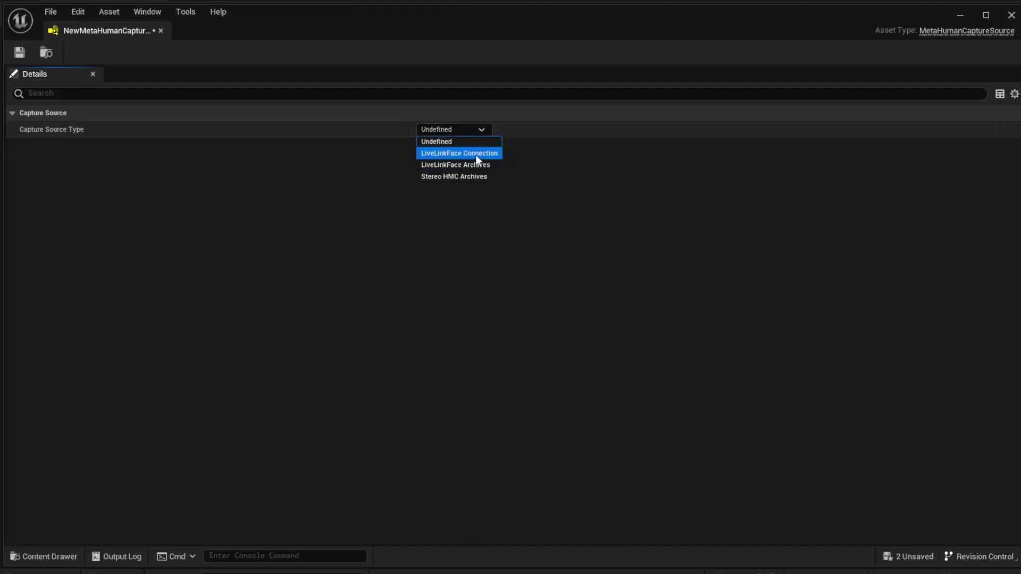
{"action": "left_click", "coordinate": [476, 154]}
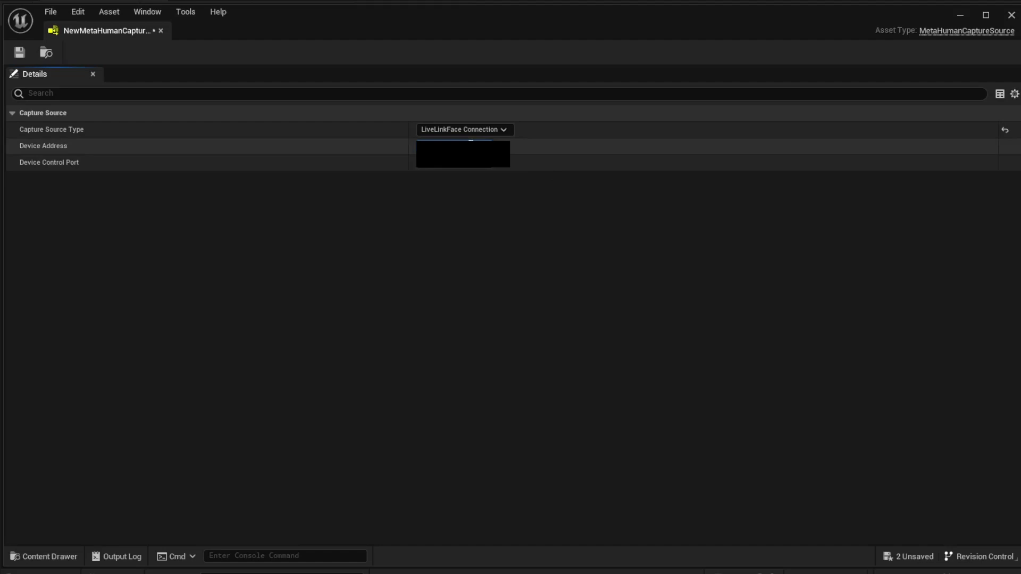
{"action": "left_click", "coordinate": [555, 218]}
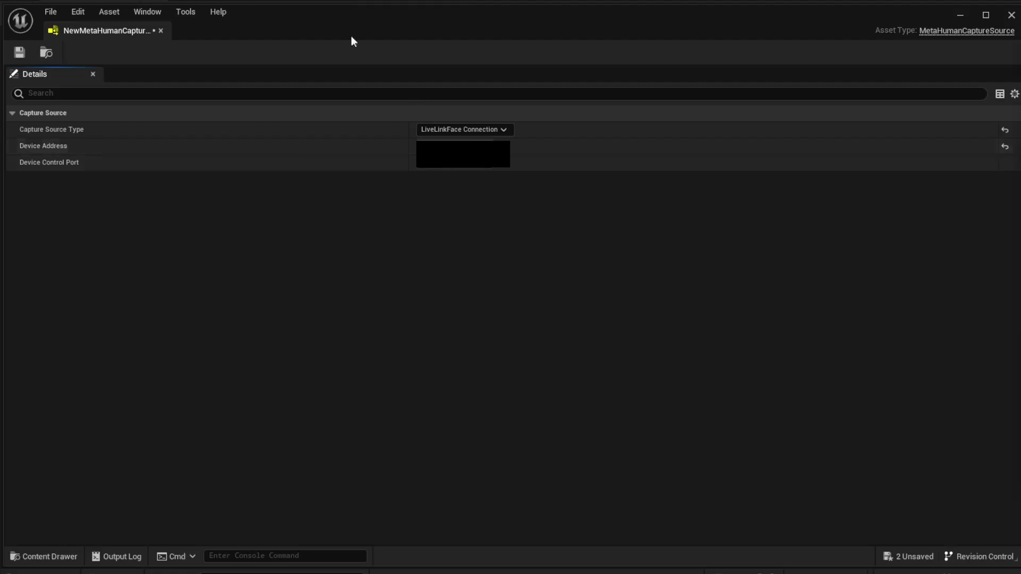
{"action": "left_click", "coordinate": [1012, 17]}
Open the Capture Manager and list the takes of the NewMetaHumanCaptureSource_Tyler source
{"action": "left_click", "coordinate": [146, 2]}
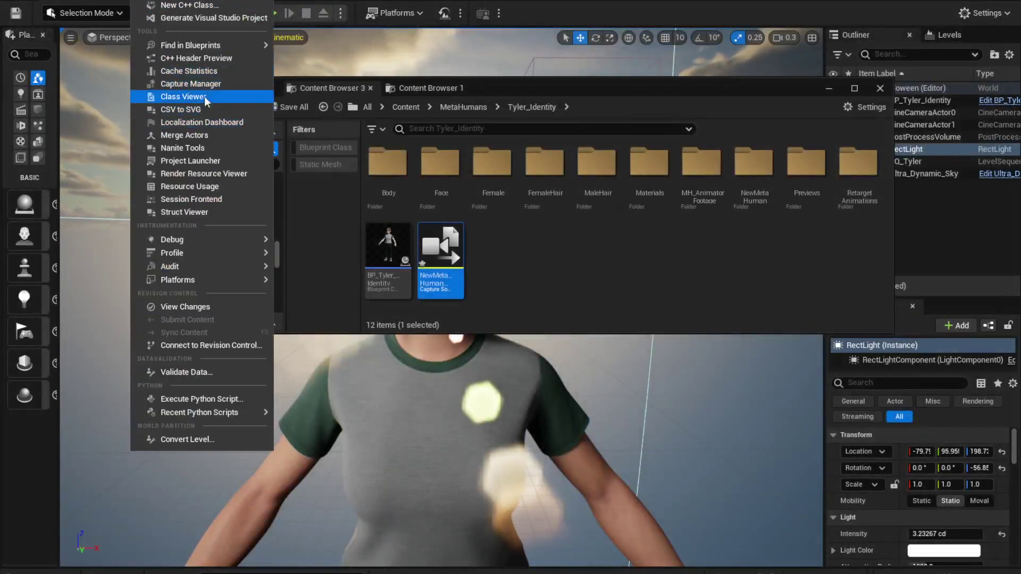
{"action": "left_click", "coordinate": [176, 87]}
{"action": "left_click_drag", "start_coordinate": [971, 106], "coordinate": [446, 70]}
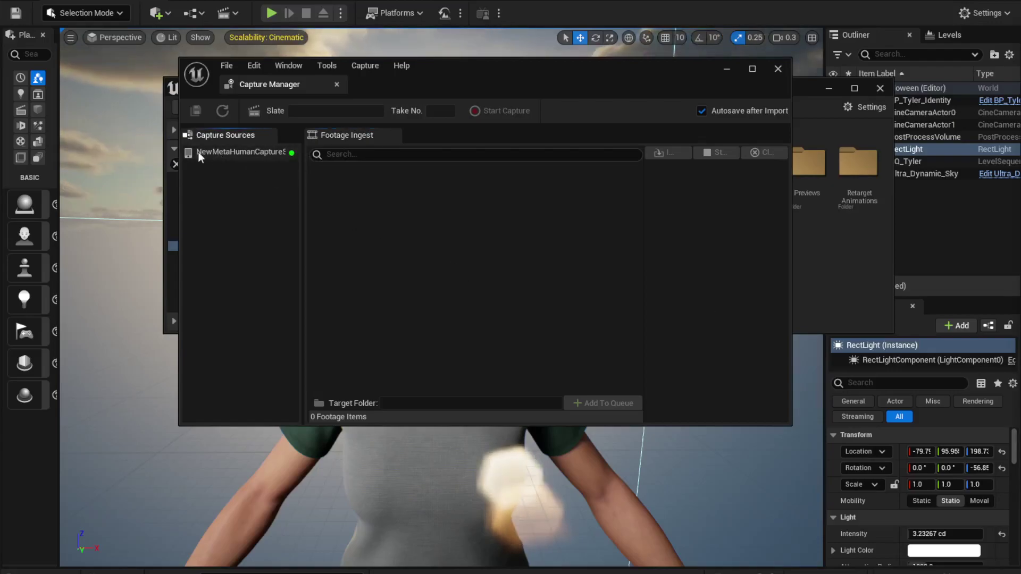
{"action": "left_click", "coordinate": [238, 152]}
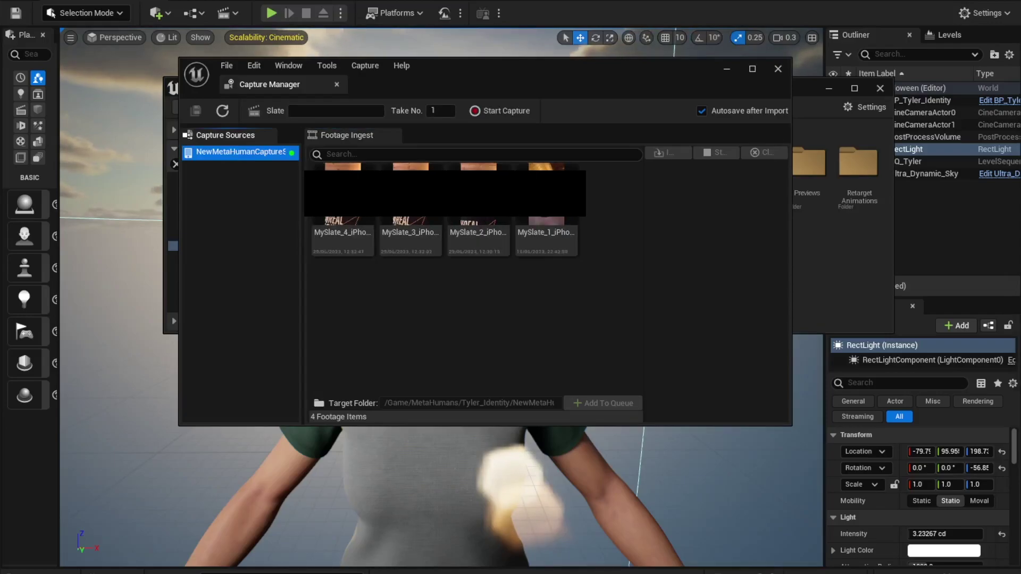
Queue the MySlate_4, MySlate_3 and MySlate_2 iPhone takes and import them all
{"action": "left_click", "coordinate": [343, 234]}
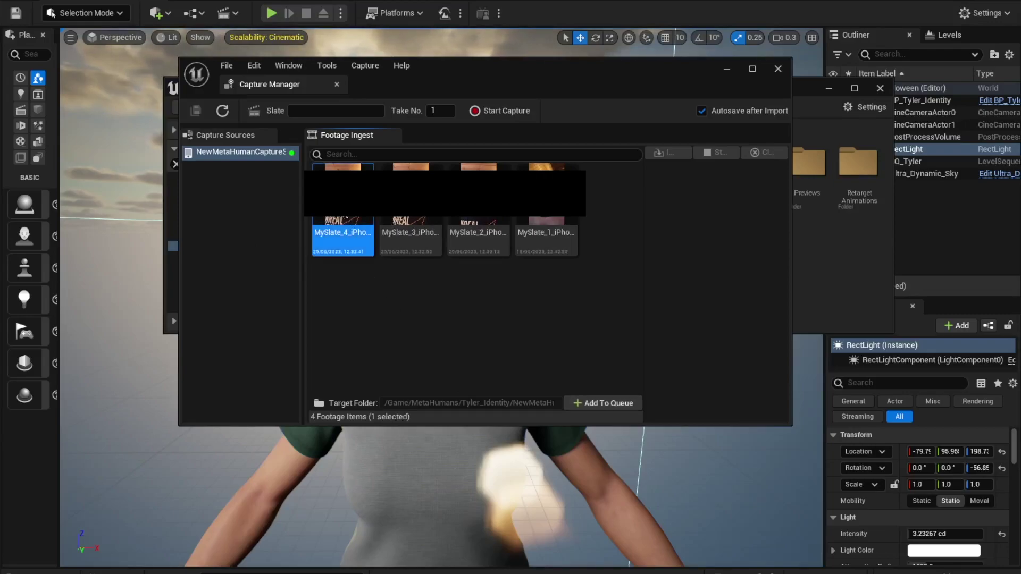
{"action": "left_click", "coordinate": [479, 234], "text": "shift"}
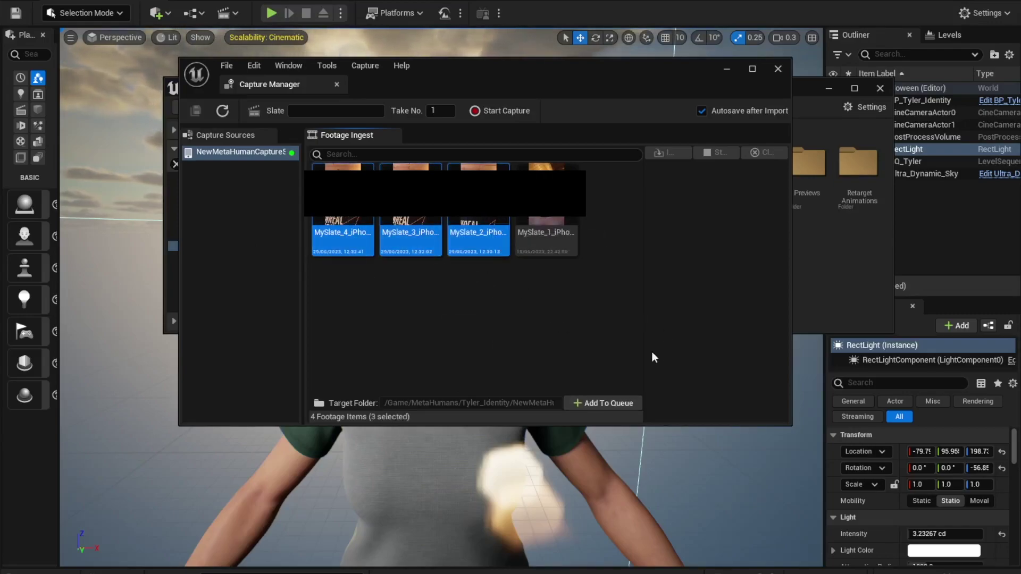
{"action": "left_click", "coordinate": [599, 405]}
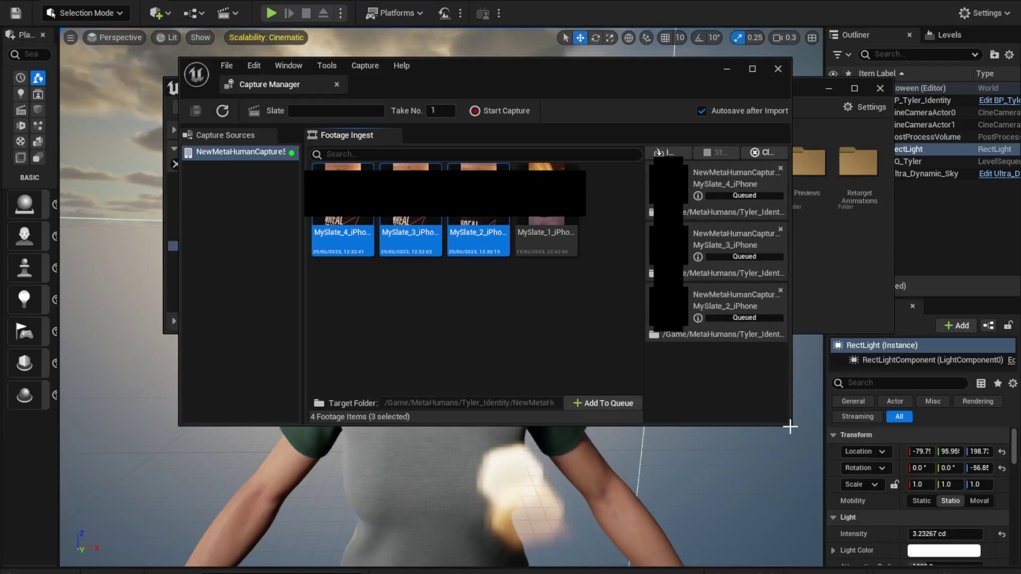
{"action": "left_click_drag", "start_coordinate": [794, 421], "coordinate": [979, 555]}
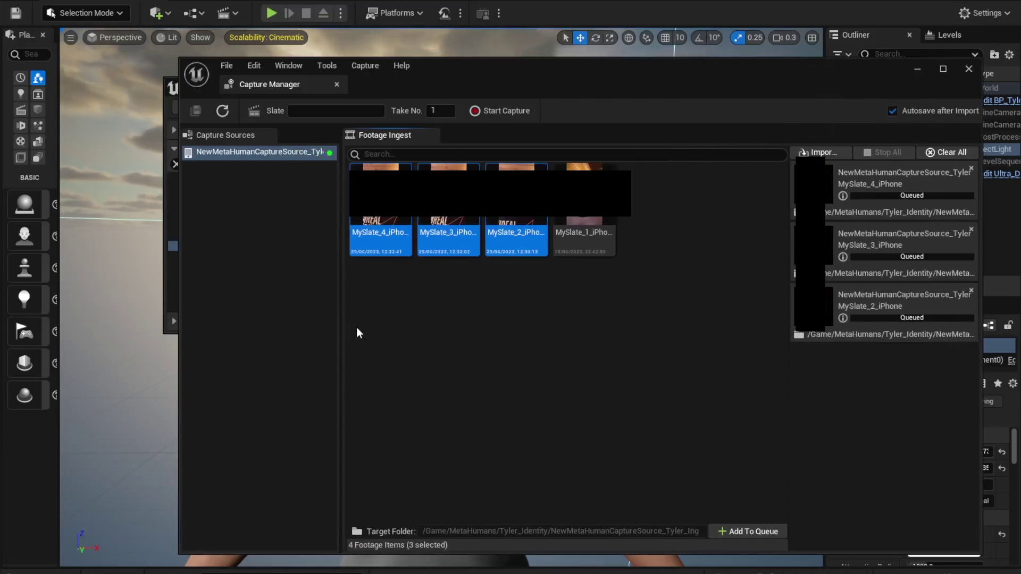
{"action": "left_click_drag", "start_coordinate": [179, 276], "coordinate": [57, 276]}
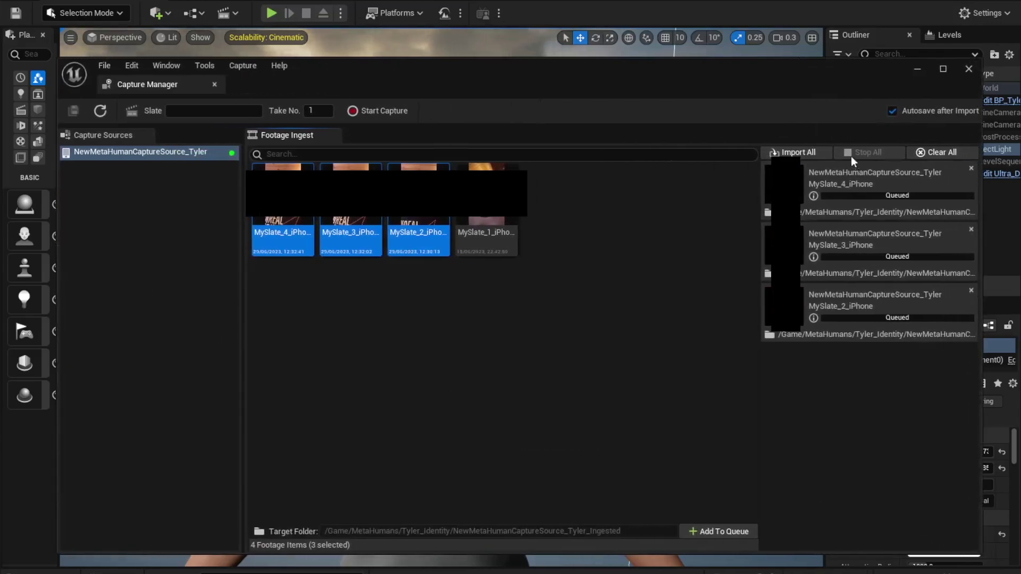
{"action": "left_click", "coordinate": [792, 153]}
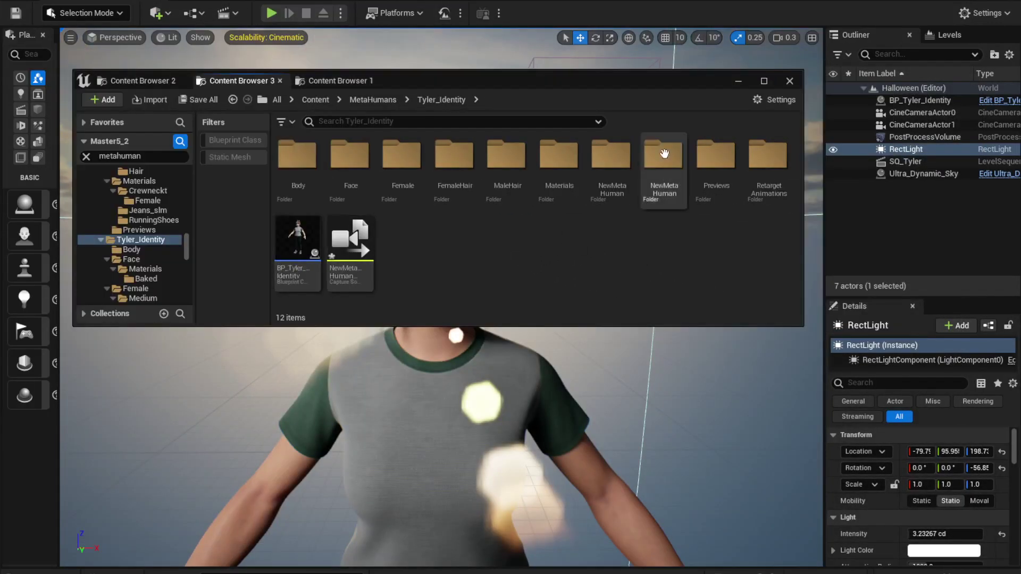
Open the NewMetaHumanCaptureSource_Tyler_Ingested folder inside Tyler_Identity
{"action": "left_click", "coordinate": [665, 154]}
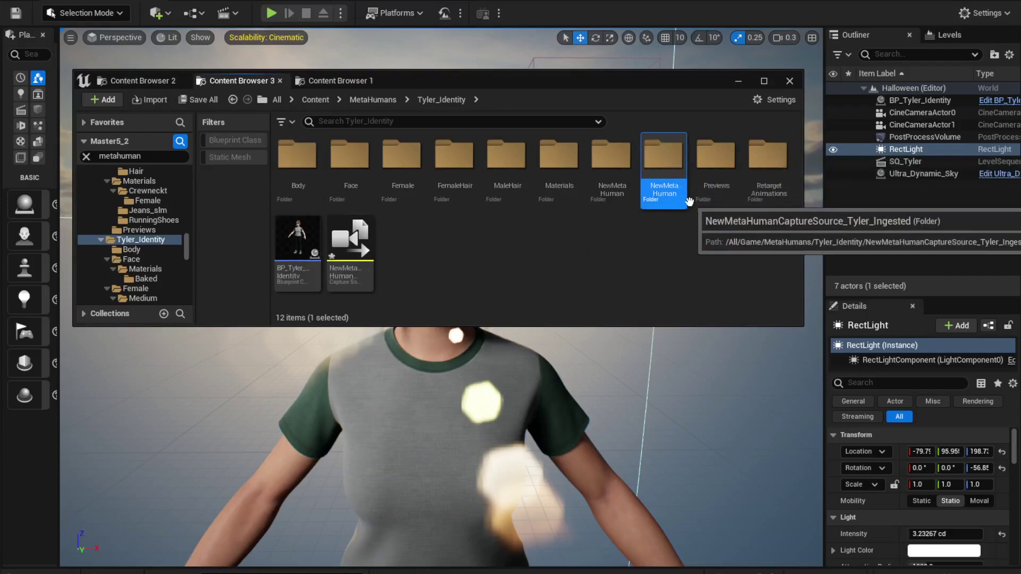
{"action": "double_click", "coordinate": [677, 155]}
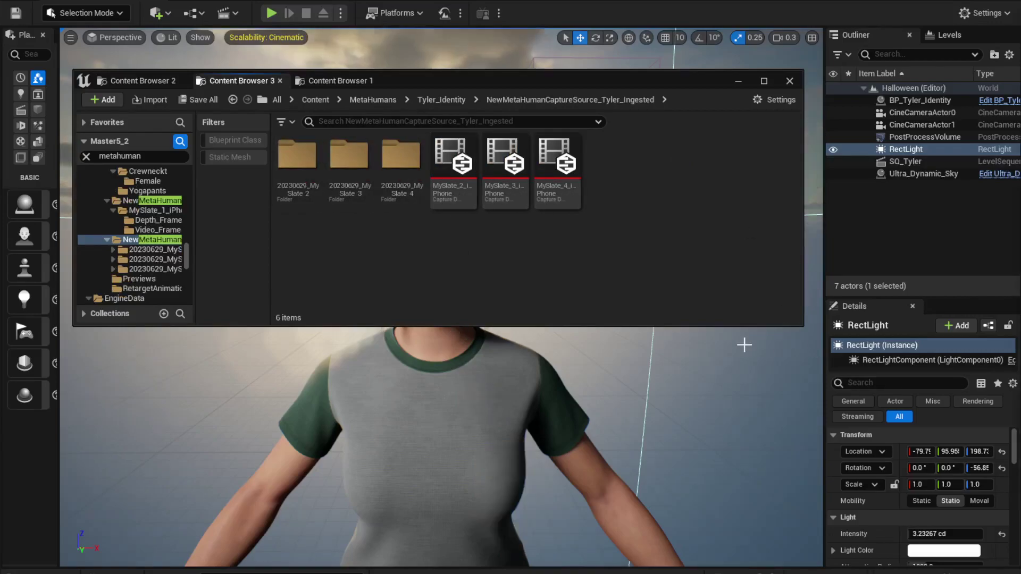
Create a MetaHuman Identity asset in the Tyler_Identity folder
{"action": "left_click", "coordinate": [437, 100]}
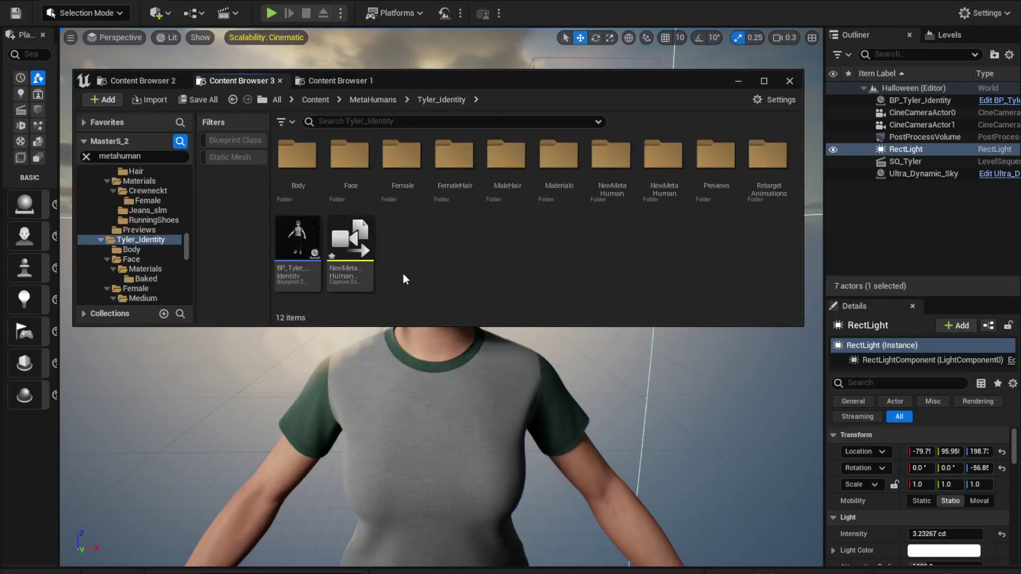
{"action": "right_click", "coordinate": [432, 268]}
{"action": "mouse_move", "coordinate": [535, 498]}
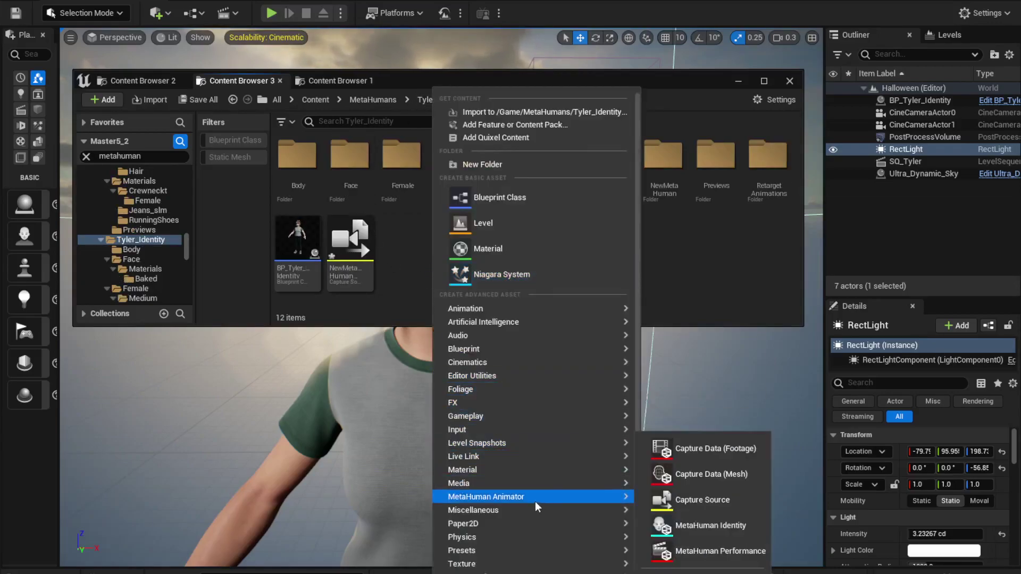
{"action": "left_click", "coordinate": [707, 525]}
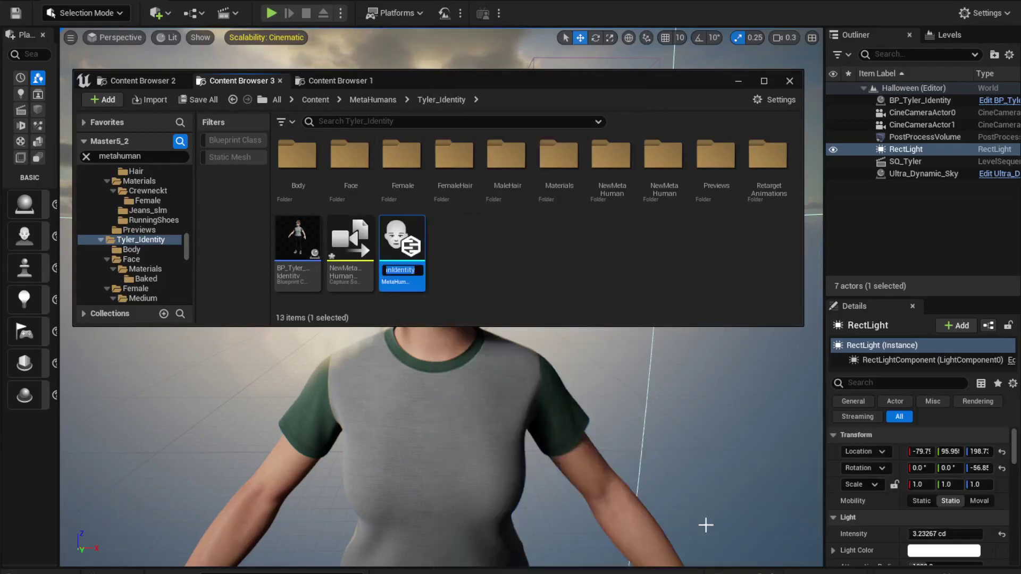
Name the new MetaHuman Identity asset NewMetaHumanIdentity_Tyler
{"action": "key", "text": "End"}
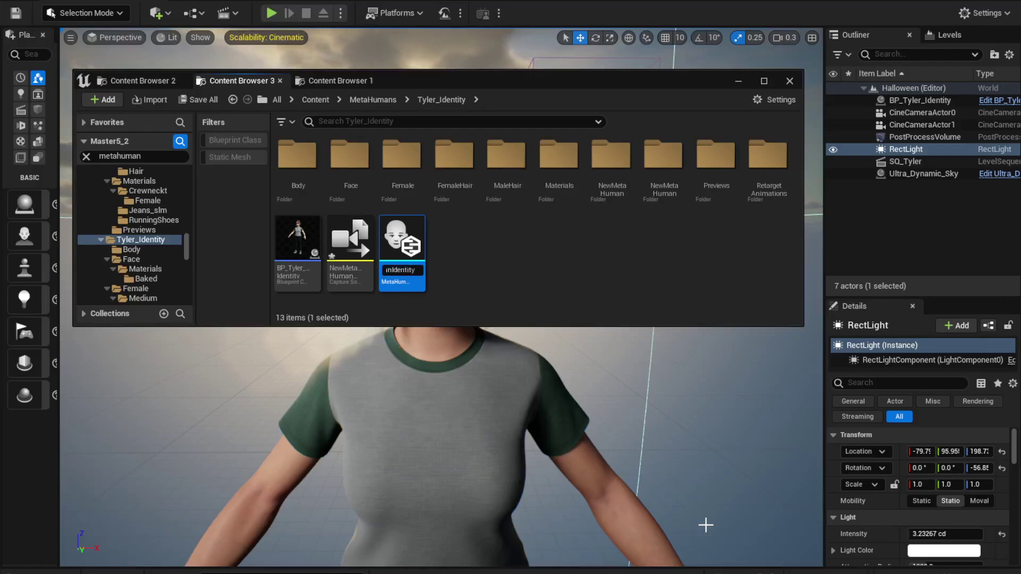
{"action": "type", "text": ")Ty"}
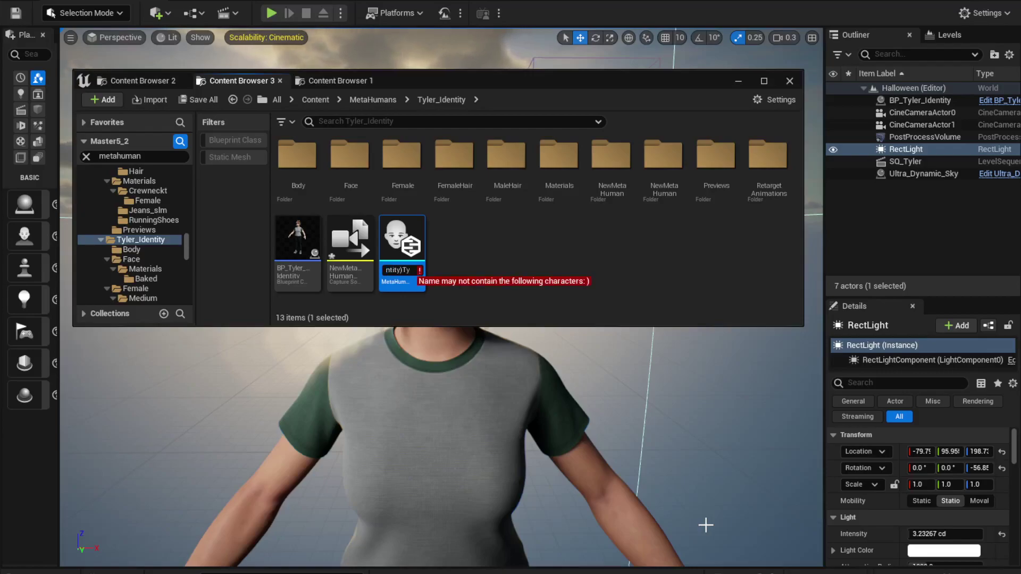
{"action": "type", "text": "ler"}
{"action": "key", "text": "Left"}
{"action": "key", "text": "Left"}
{"action": "key", "text": "Left"}
{"action": "key", "text": "Left"}
{"action": "key", "text": "Left"}
{"action": "key", "text": "BackSpace"}
{"action": "type", "text": "_"}
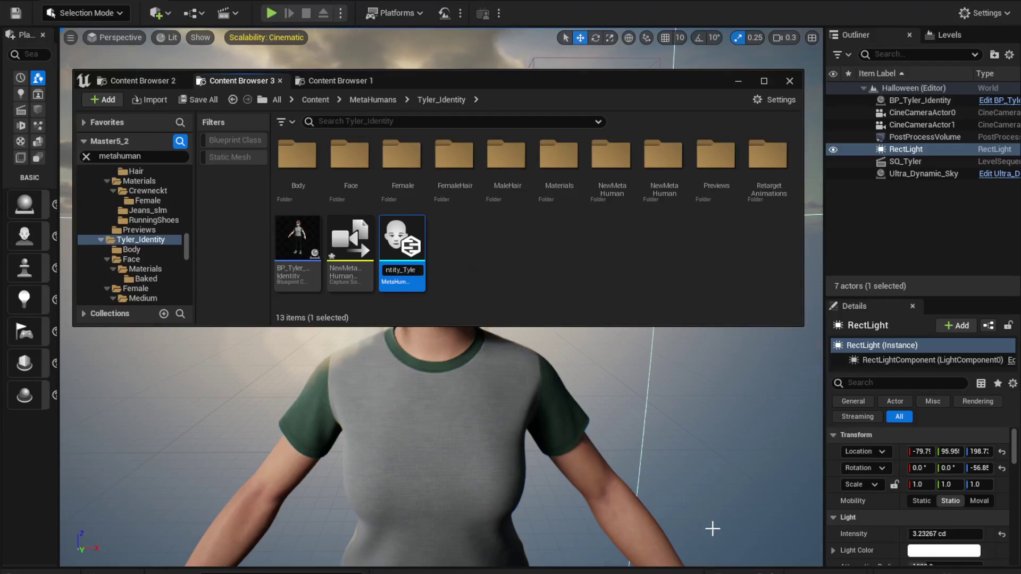
{"action": "key", "text": "Return"}
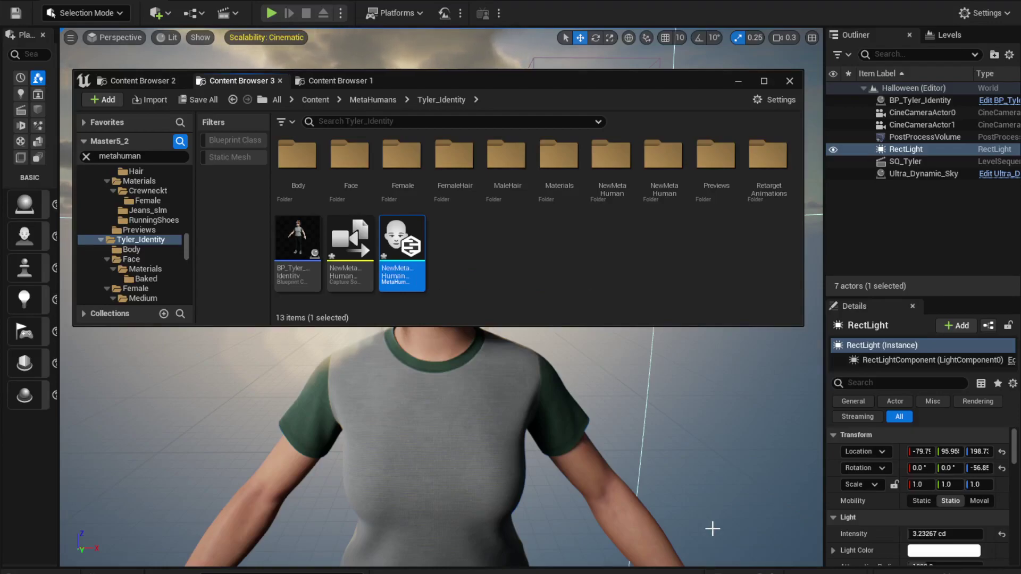
Open the NewMetaHumanIdentity_Tyler asset and create its components from the MySlate_4_iPhone footage
{"action": "double_click", "coordinate": [404, 251]}
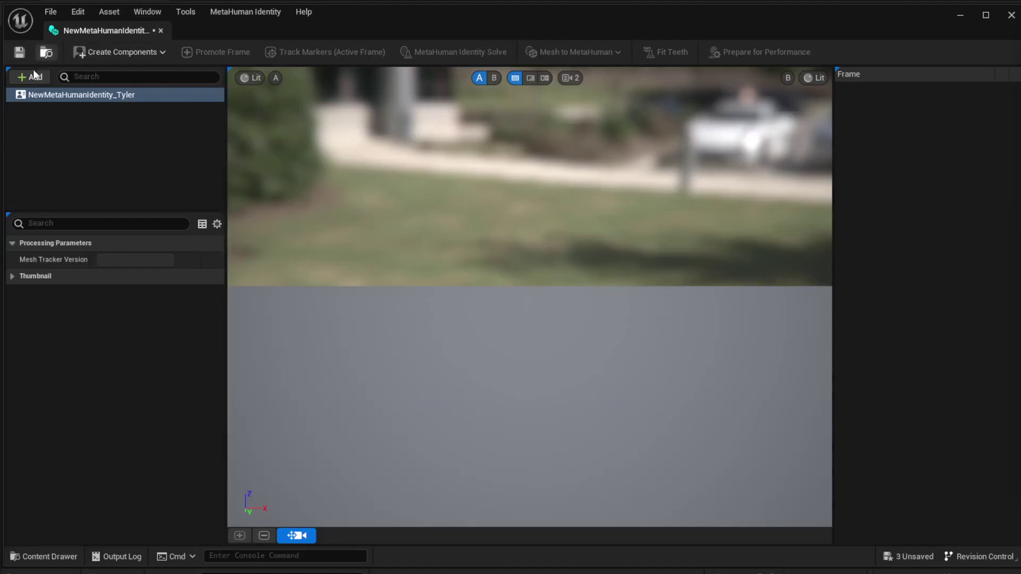
{"action": "left_click", "coordinate": [114, 56]}
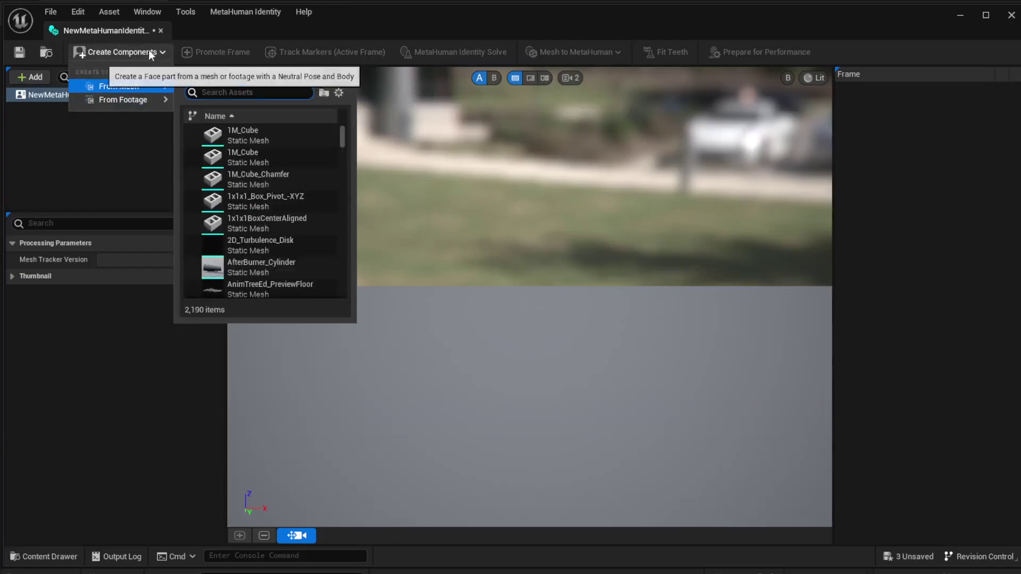
{"action": "mouse_move", "coordinate": [120, 99]}
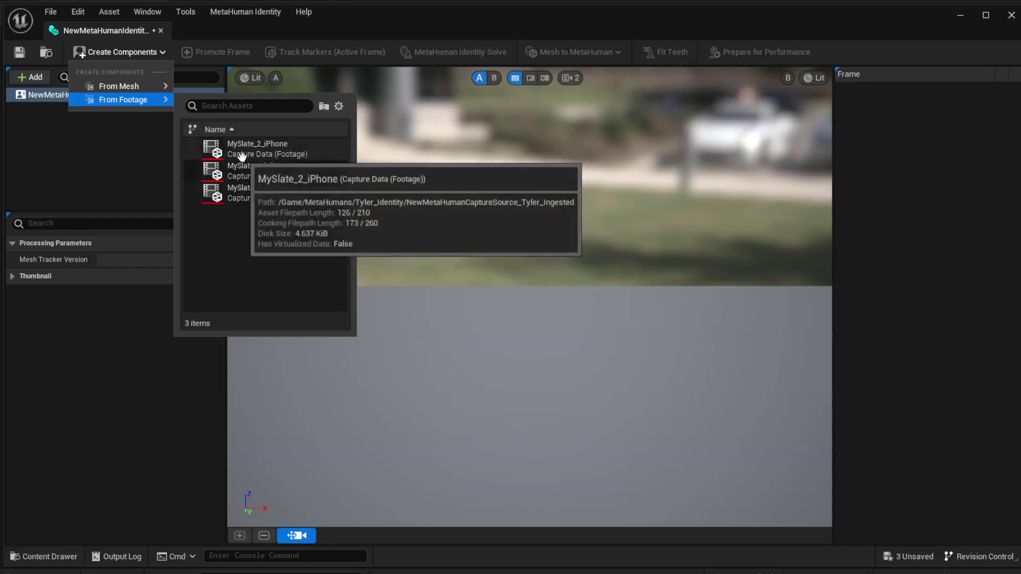
{"action": "left_click", "coordinate": [251, 196]}
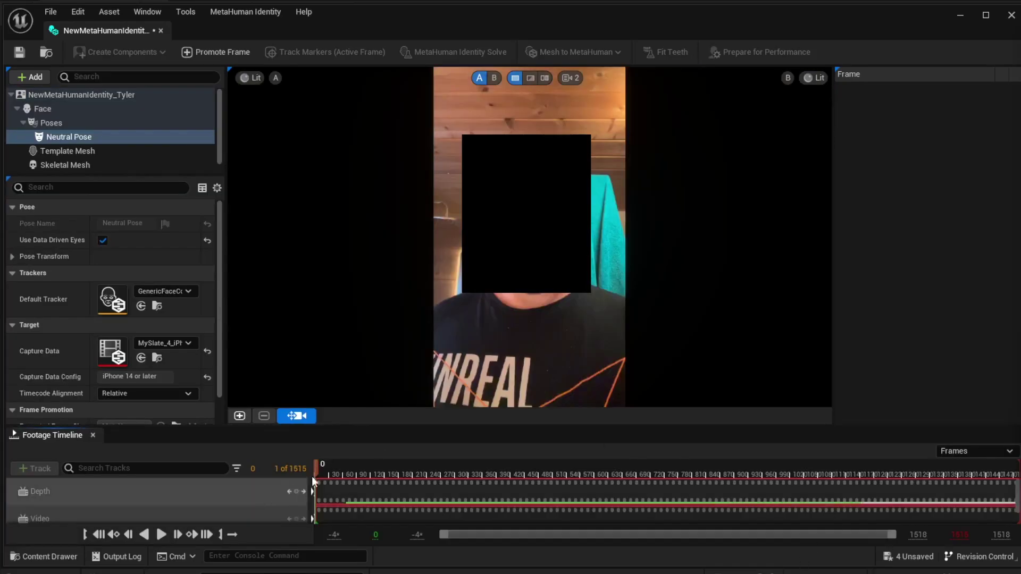
Scrub through the early frames of the MySlate_4 footage to look for a neutral face pose
{"action": "mouse_move", "coordinate": [322, 465]}
{"action": "left_mouse_down"}
{"action": "mouse_move", "coordinate": [358, 467]}
{"action": "mouse_move", "coordinate": [336, 468]}
{"action": "left_mouse_up"}
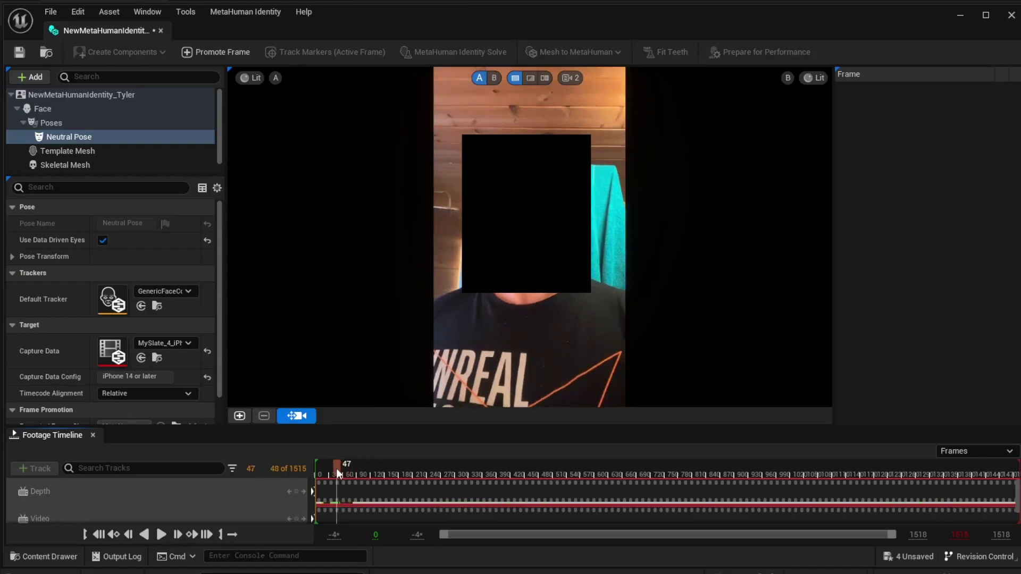
{"action": "left_click", "coordinate": [372, 466]}
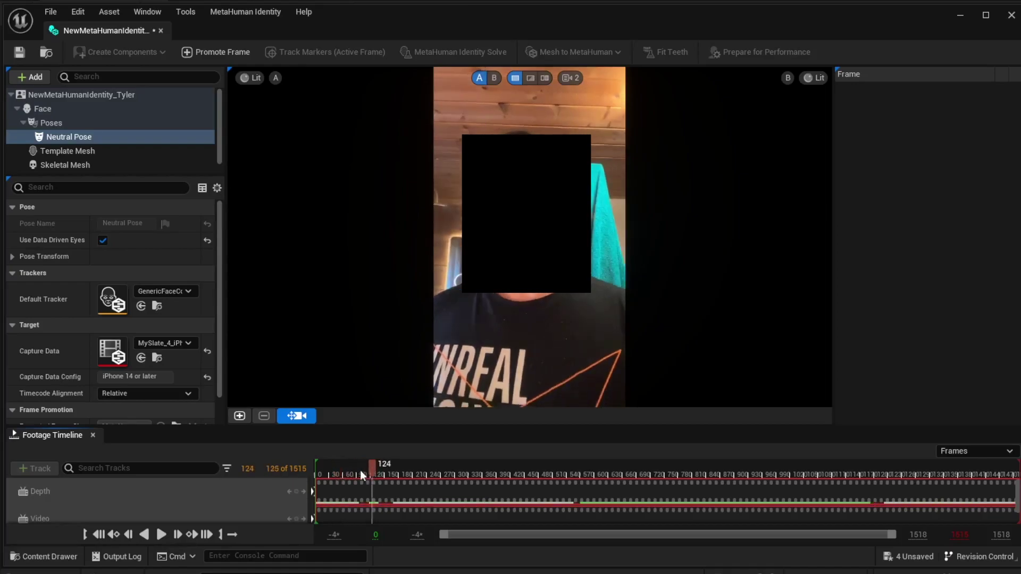
{"action": "mouse_move", "coordinate": [339, 471]}
{"action": "left_mouse_down"}
{"action": "mouse_move", "coordinate": [325, 471]}
{"action": "mouse_move", "coordinate": [357, 467]}
{"action": "left_mouse_up"}
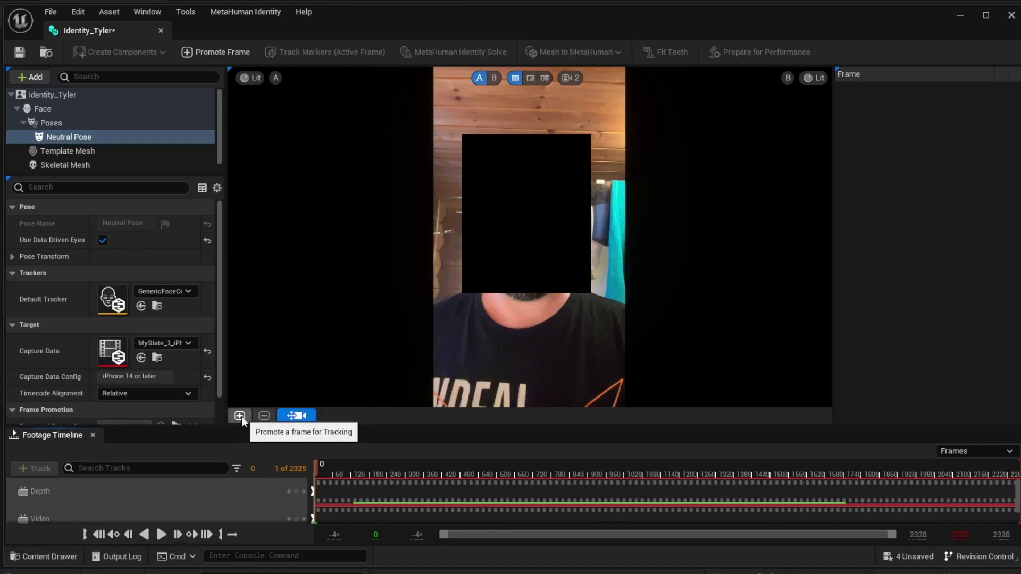
Promote footage frame 0 of the Neutral Pose for tracking and return to free roaming camera mode
{"action": "left_click", "coordinate": [214, 53]}
{"action": "scroll", "coordinate": [567, 341], "scroll_direction": "up", "scroll_amount": 3}
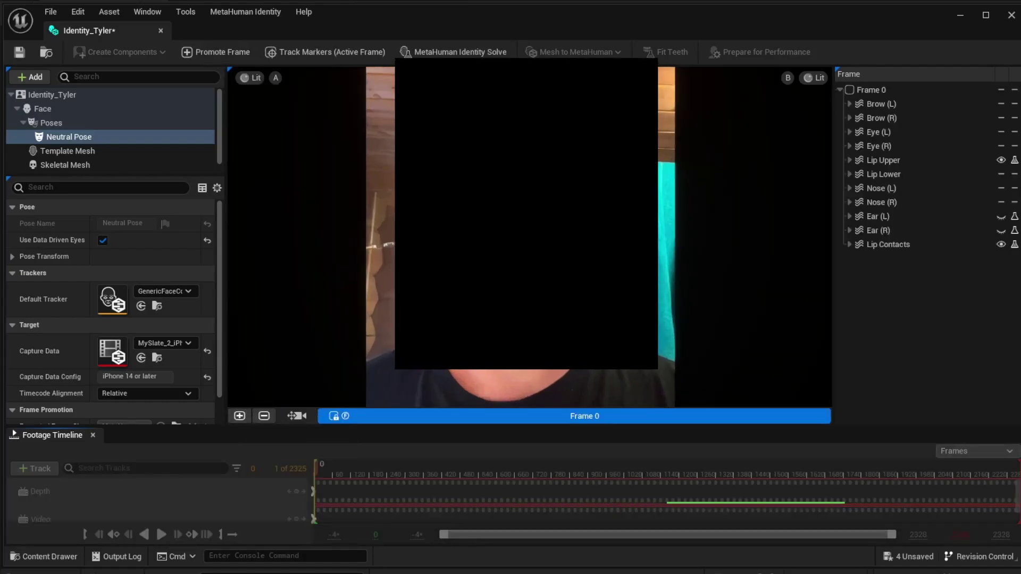
{"action": "scroll", "coordinate": [567, 340], "scroll_direction": "up", "scroll_amount": 2}
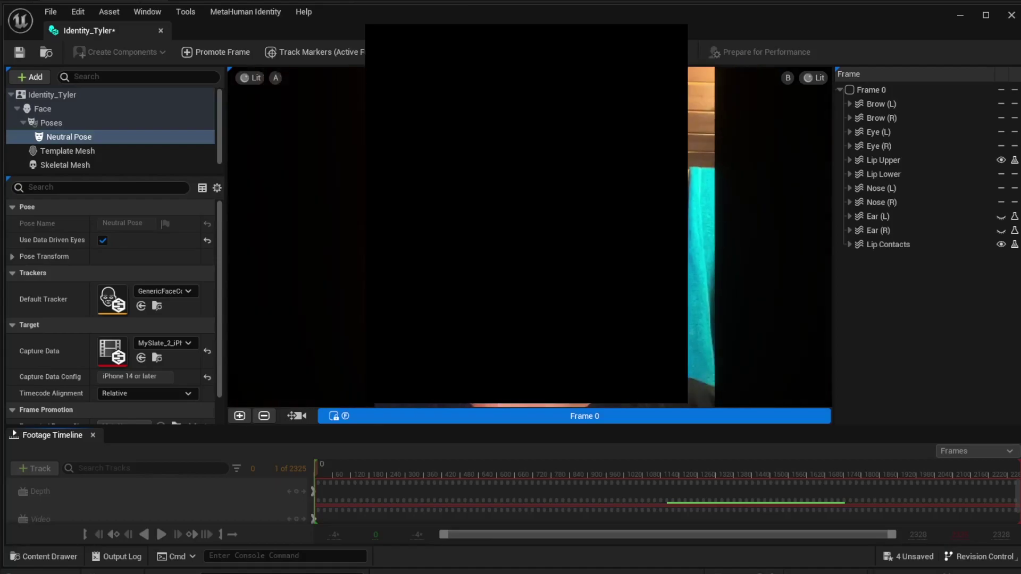
{"action": "left_click", "coordinate": [333, 416]}
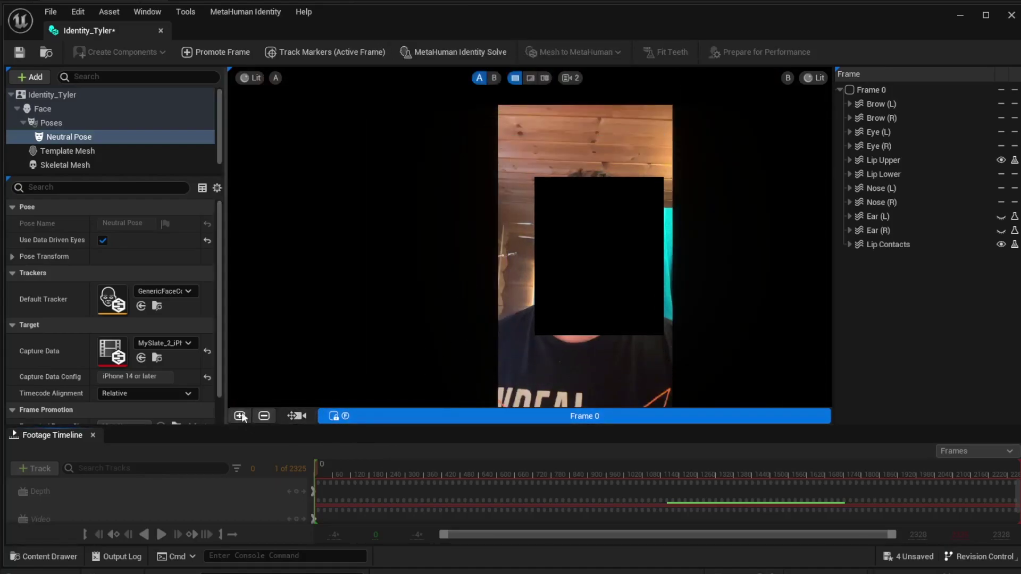
{"action": "left_click", "coordinate": [296, 416]}
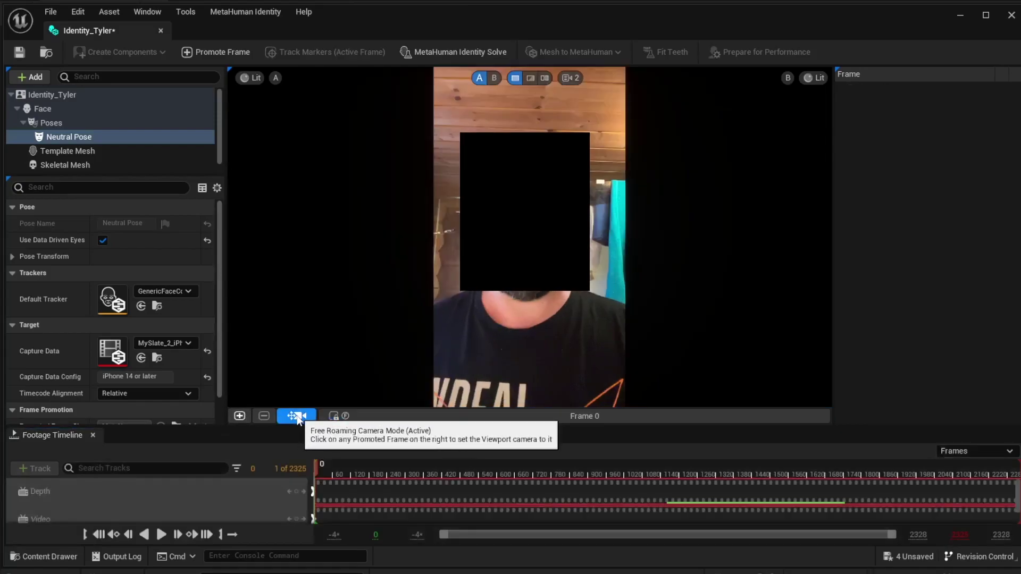
Promote footage frame 46 of the Neutral Pose for tracking
{"action": "left_click_drag", "start_coordinate": [322, 474], "coordinate": [338, 472]}
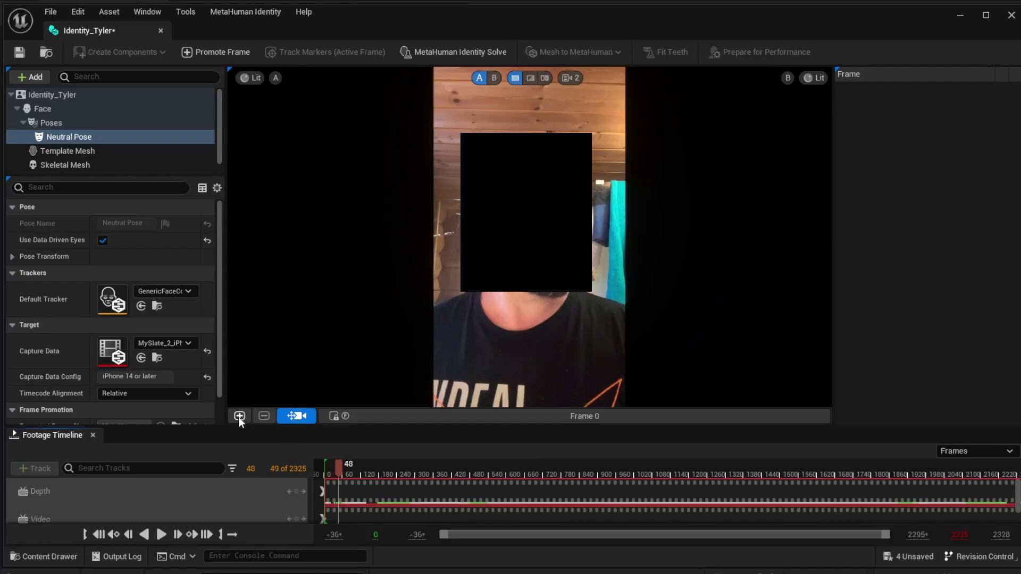
{"action": "key", "text": "Left"}
{"action": "key", "text": "Left"}
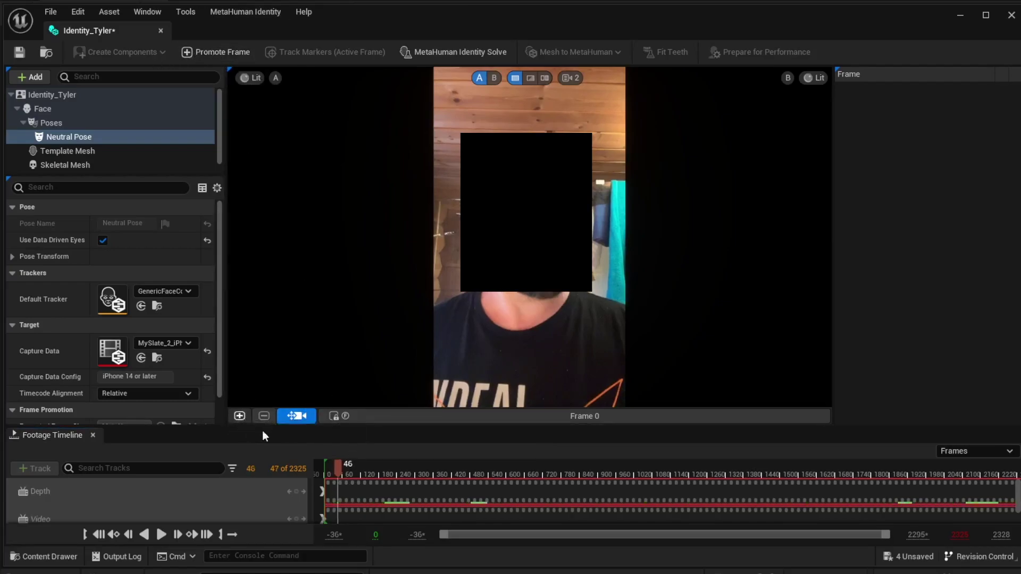
{"action": "left_click", "coordinate": [239, 416]}
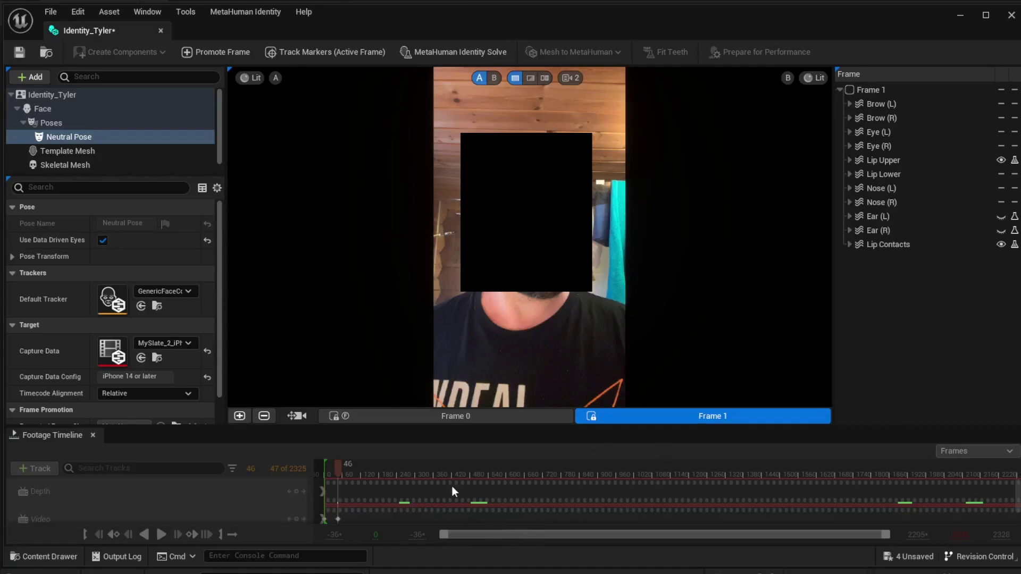
Return to free roaming camera mode and promote footage frame 159 for tracking
{"action": "left_click", "coordinate": [297, 416]}
{"action": "left_click_drag", "start_coordinate": [338, 469], "coordinate": [372, 466]}
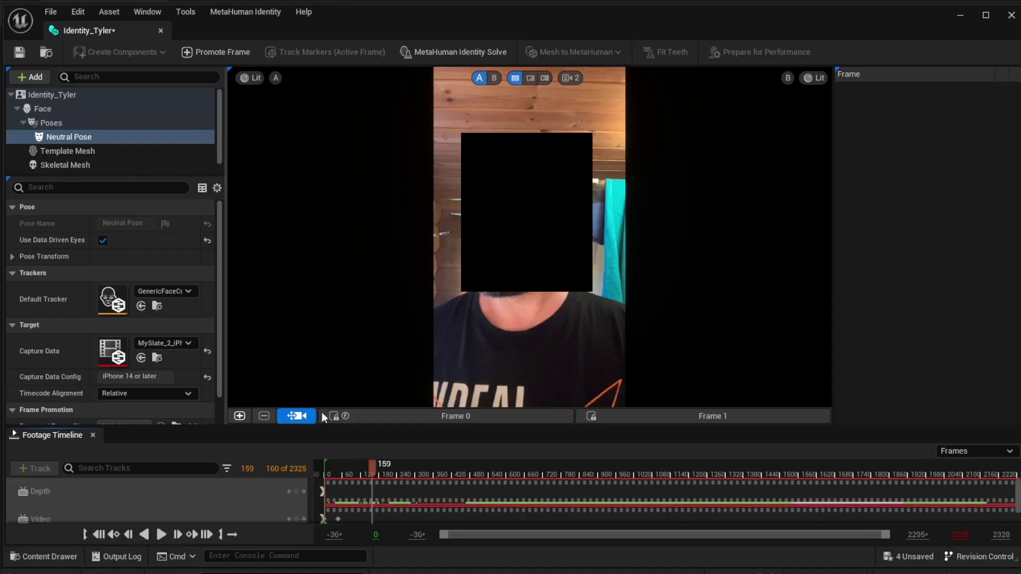
{"action": "left_click", "coordinate": [239, 416]}
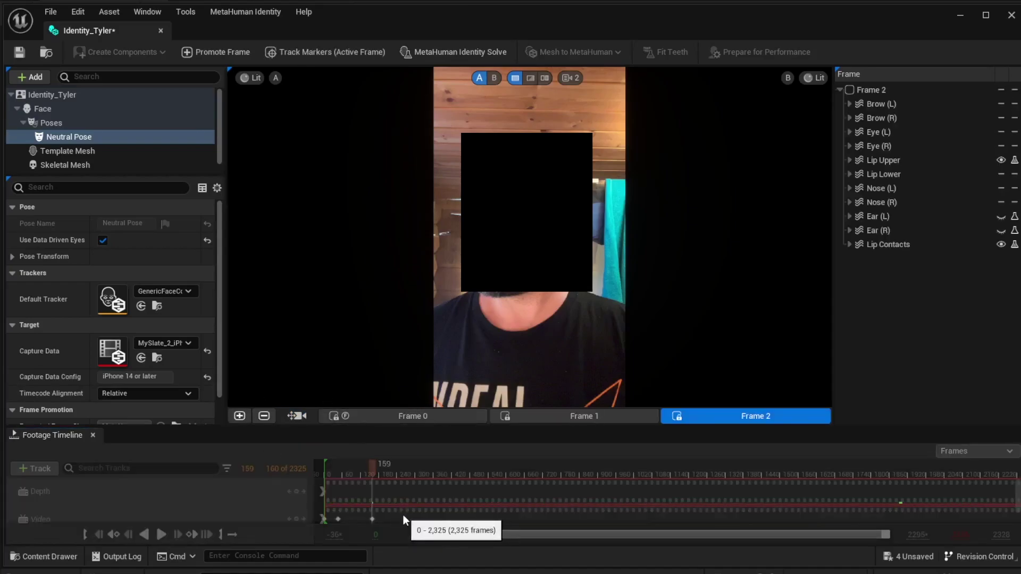
Delete the promoted Frame 1 from the Neutral Pose
{"action": "left_click", "coordinate": [583, 418]}
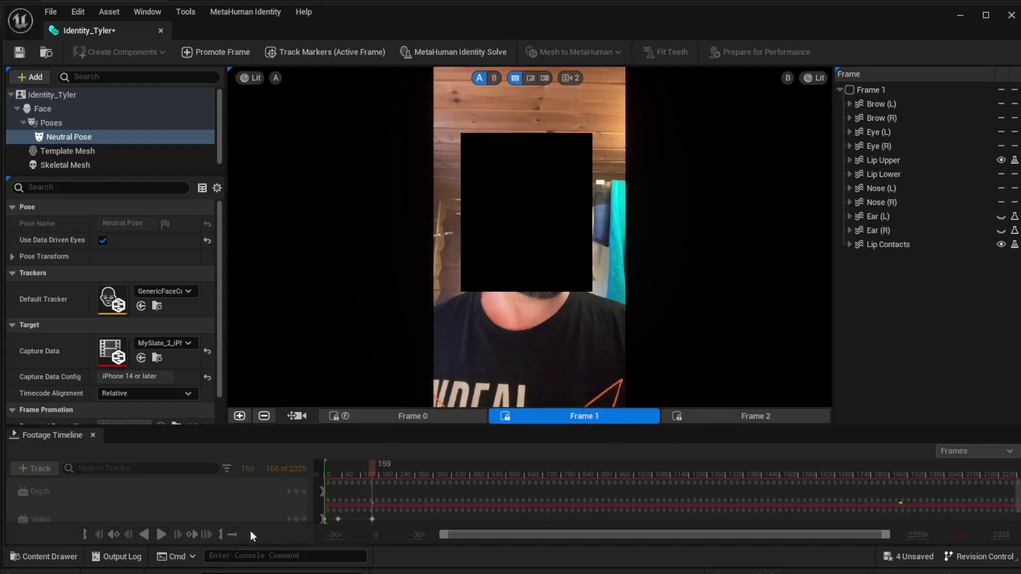
{"action": "left_click", "coordinate": [264, 416]}
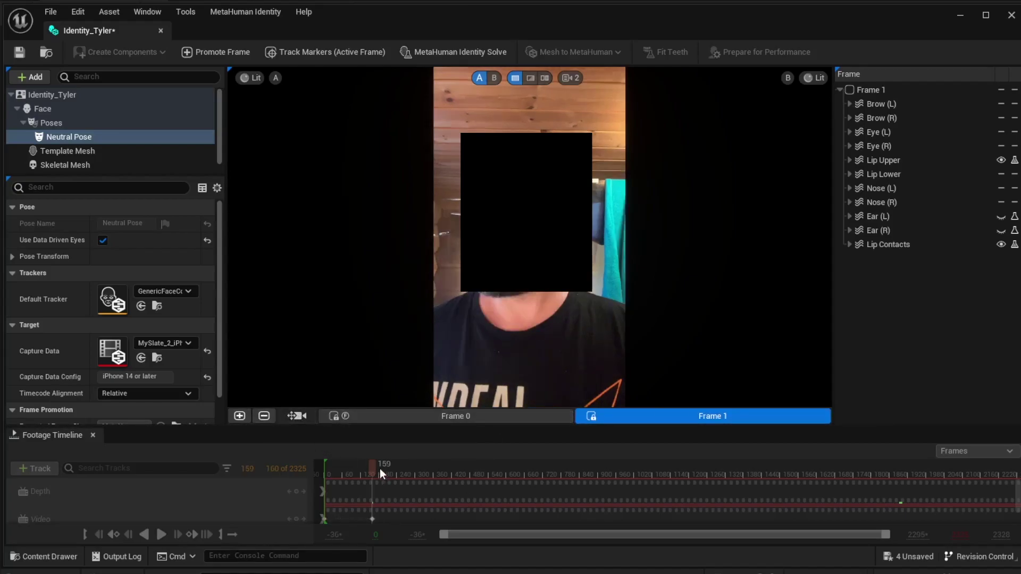
Promote footage frame 49 in free roaming camera mode, then leave its promoted frame view
{"action": "left_click", "coordinate": [296, 419]}
{"action": "mouse_move", "coordinate": [371, 470]}
{"action": "left_mouse_down"}
{"action": "mouse_move", "coordinate": [326, 478]}
{"action": "mouse_move", "coordinate": [382, 477]}
{"action": "mouse_move", "coordinate": [367, 477]}
{"action": "left_mouse_up"}
{"action": "left_click", "coordinate": [128, 536]}
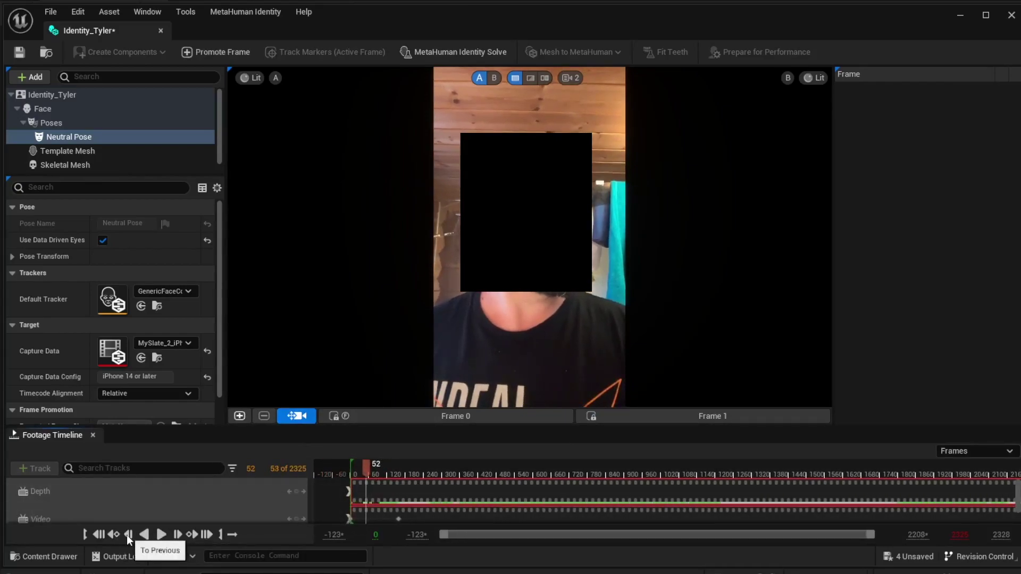
{"action": "left_click", "coordinate": [215, 52]}
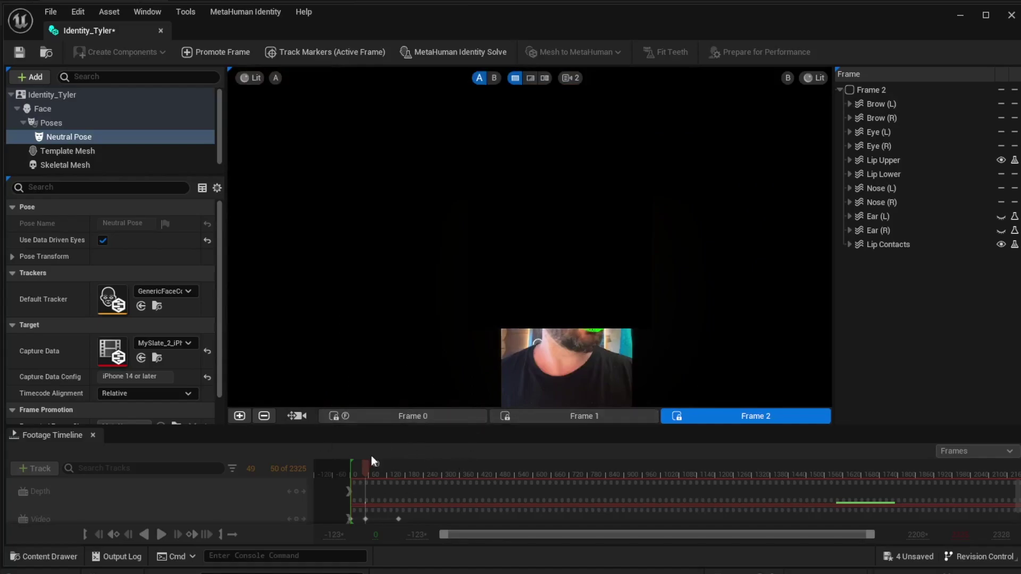
{"action": "left_click", "coordinate": [296, 416]}
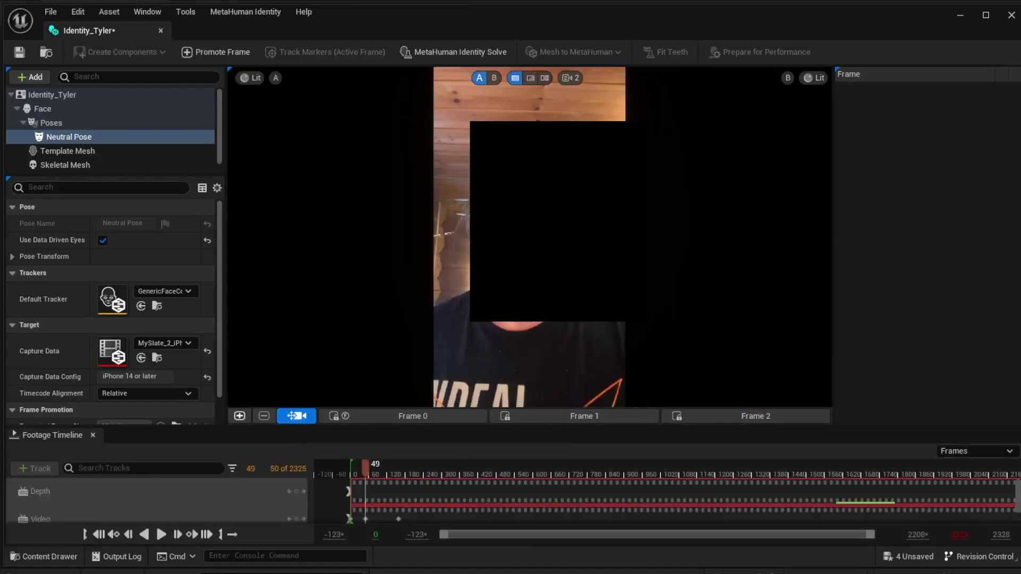
Run the MetaHuman Identity Solve on the Neutral Pose and show the solved head in view B
{"action": "left_click", "coordinate": [49, 138]}
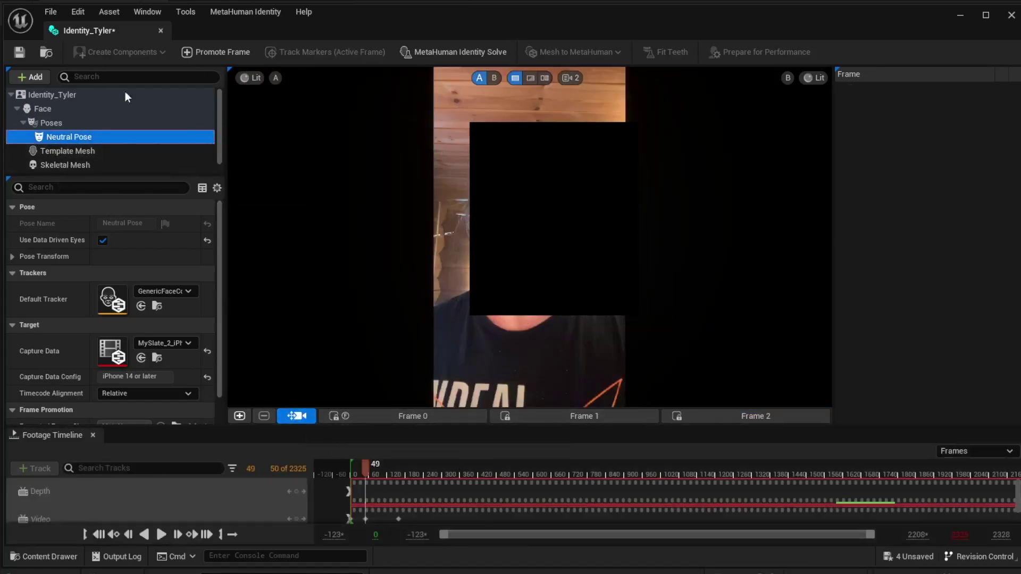
{"action": "left_click", "coordinate": [437, 53]}
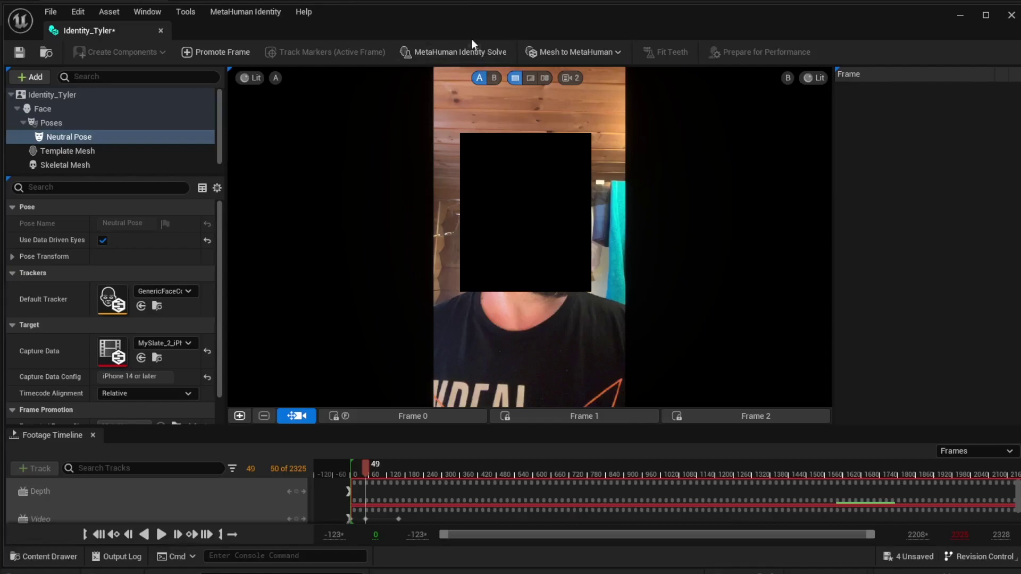
{"action": "left_click", "coordinate": [494, 78]}
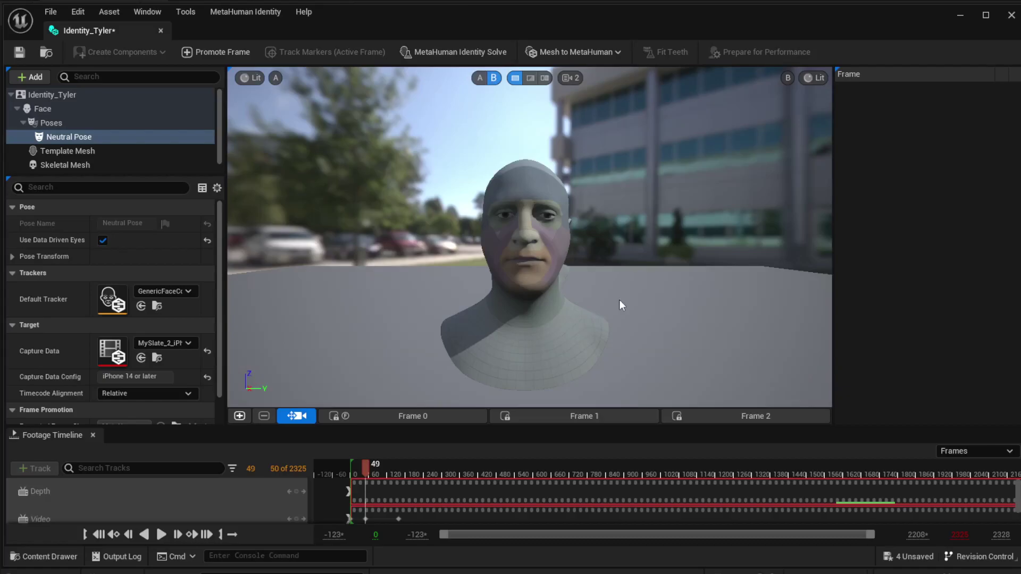
Compare the footage with the solved head mesh in the wipe view and in the side-by-side dual view
{"action": "left_click", "coordinate": [531, 77]}
{"action": "left_click_drag", "start_coordinate": [363, 476], "coordinate": [352, 471]}
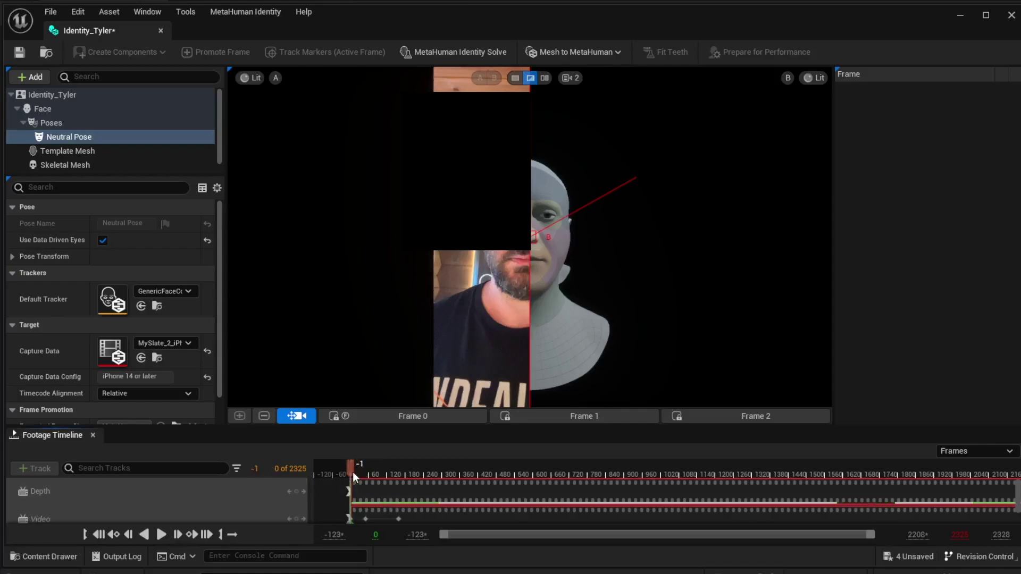
{"action": "left_click_drag", "start_coordinate": [531, 235], "coordinate": [525, 392]}
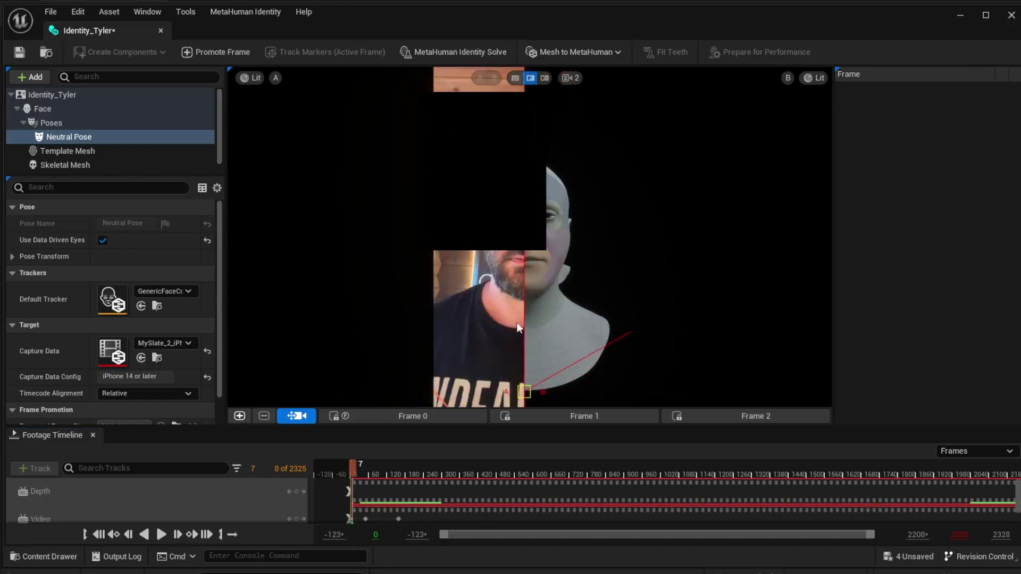
{"action": "scroll", "coordinate": [535, 283], "scroll_direction": "down", "scroll_amount": 1}
{"action": "scroll", "coordinate": [511, 282], "scroll_direction": "up", "scroll_amount": 2}
{"action": "scroll", "coordinate": [530, 282], "scroll_direction": "down", "scroll_amount": 3}
{"action": "scroll", "coordinate": [519, 280], "scroll_direction": "up", "scroll_amount": 2}
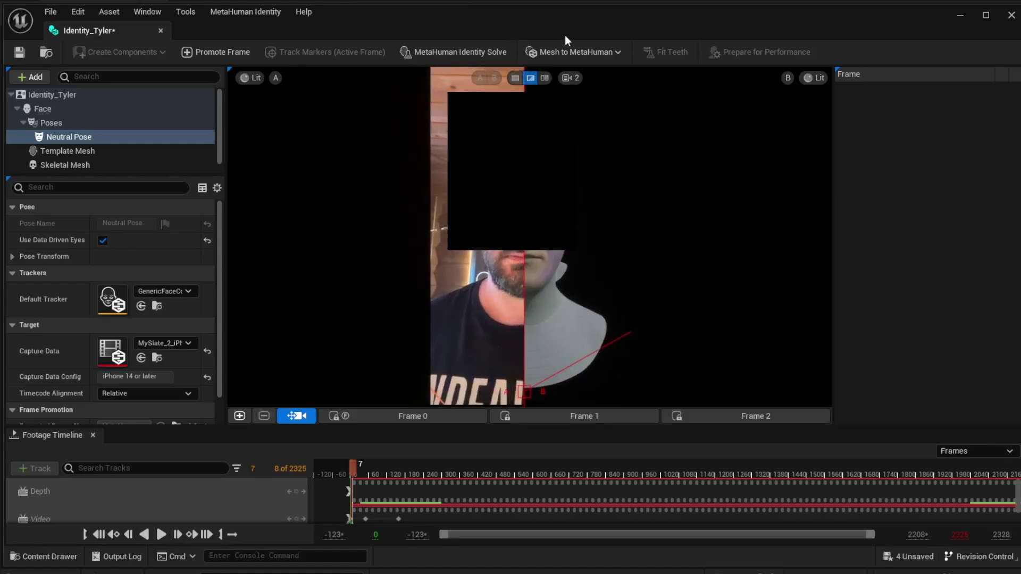
{"action": "left_click", "coordinate": [545, 79]}
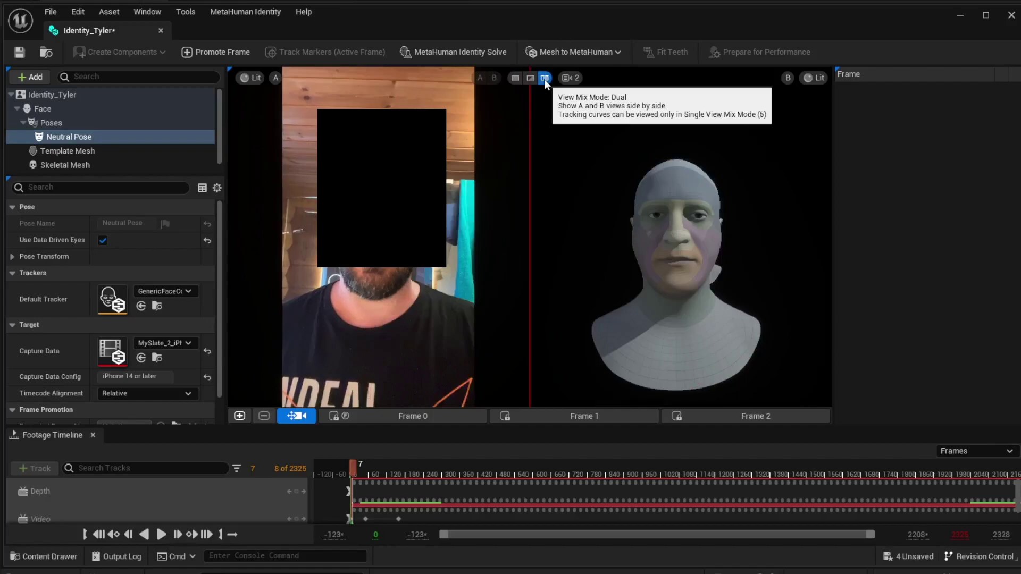
Check the footage against the solved head in the wipe view and return the viewport to single view mode
{"action": "left_click", "coordinate": [530, 78]}
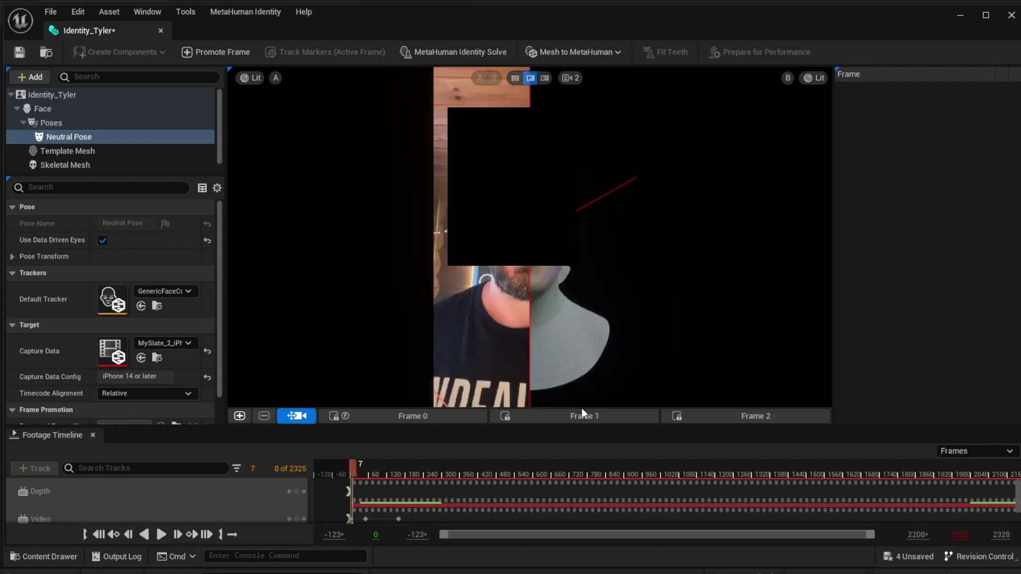
{"action": "left_click", "coordinate": [515, 78]}
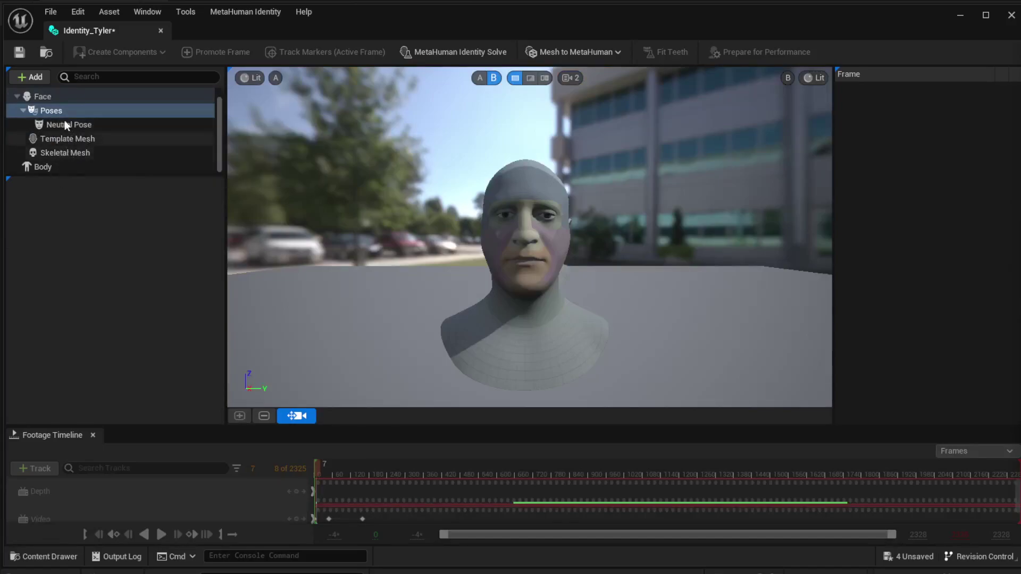
Assign the first body type preset in the second row and auto-rig the identity as Skeletal Mesh + Full MetaHuman
{"action": "left_click", "coordinate": [600, 52]}
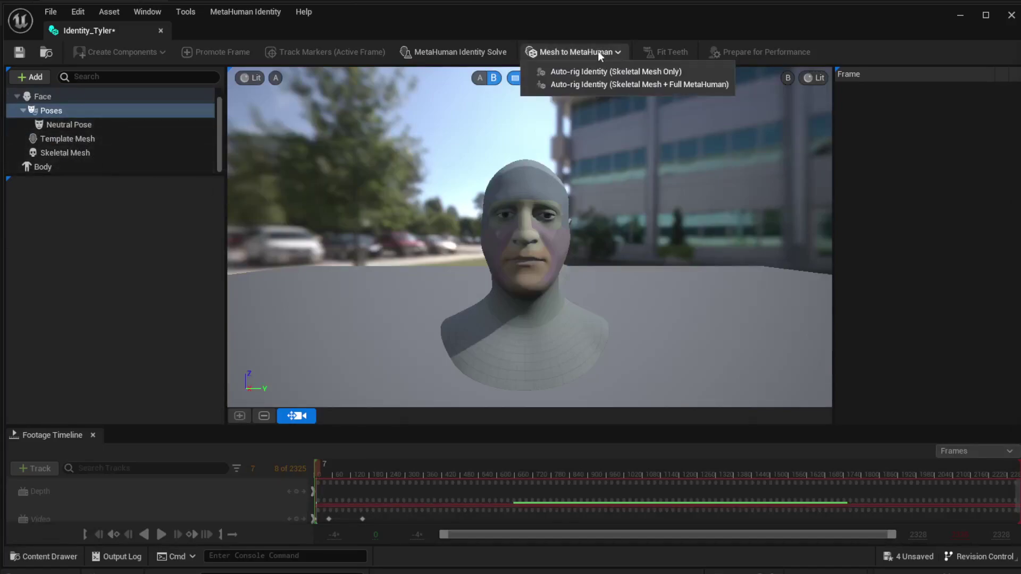
{"action": "left_click", "coordinate": [638, 84]}
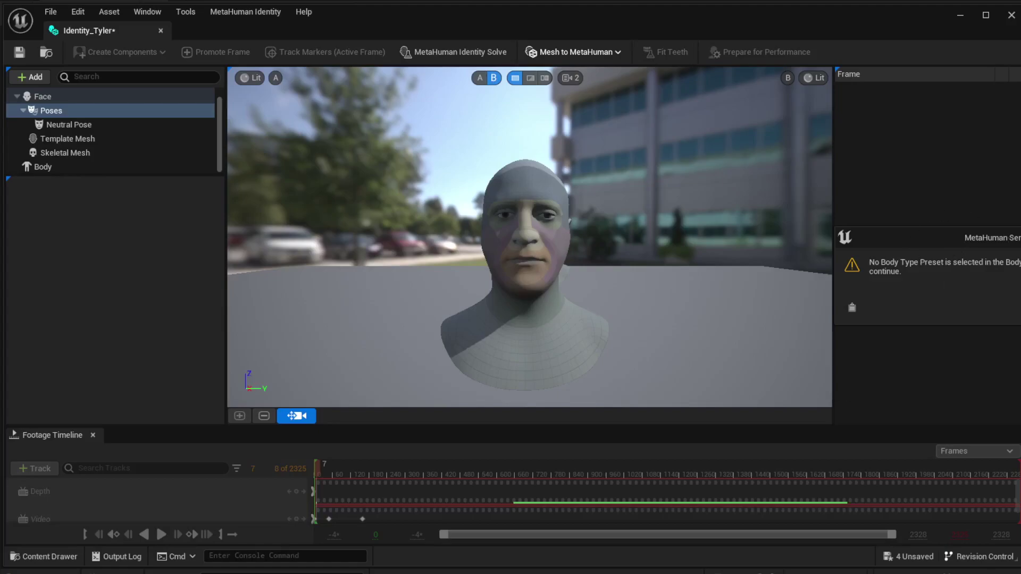
{"action": "left_click", "coordinate": [44, 167]}
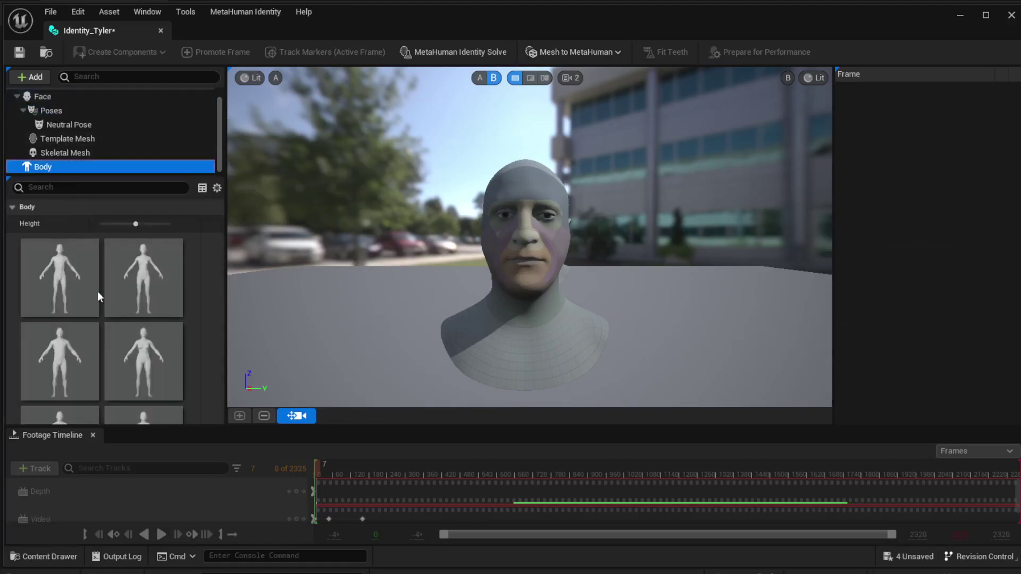
{"action": "left_click", "coordinate": [55, 358]}
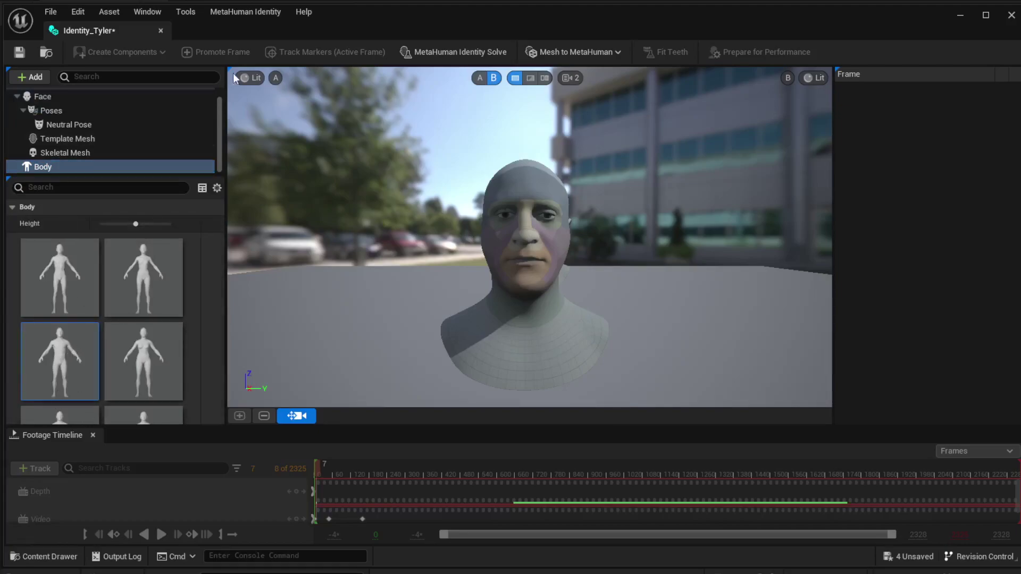
{"action": "left_click", "coordinate": [583, 50]}
{"action": "left_click", "coordinate": [606, 87]}
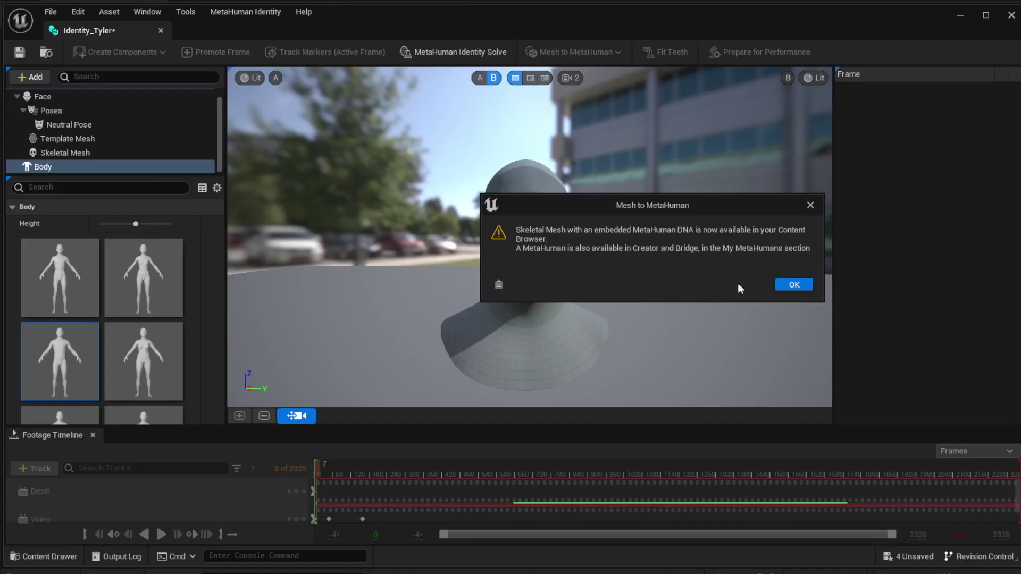
{"action": "left_click", "coordinate": [793, 285]}
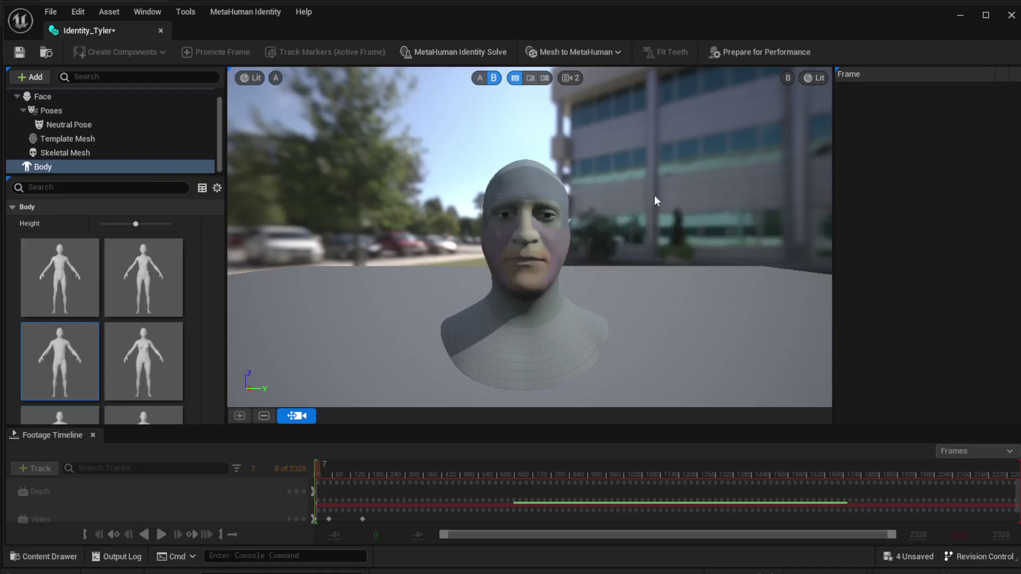
Add a Teeth Pose to the identity's Poses
{"action": "left_click", "coordinate": [46, 107]}
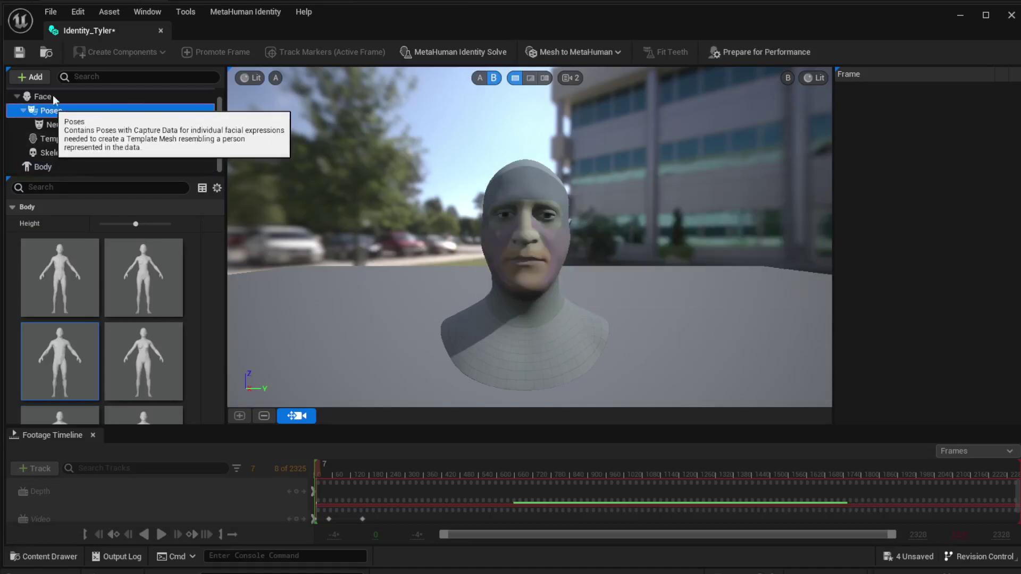
{"action": "left_click", "coordinate": [37, 78]}
{"action": "mouse_move", "coordinate": [46, 124]}
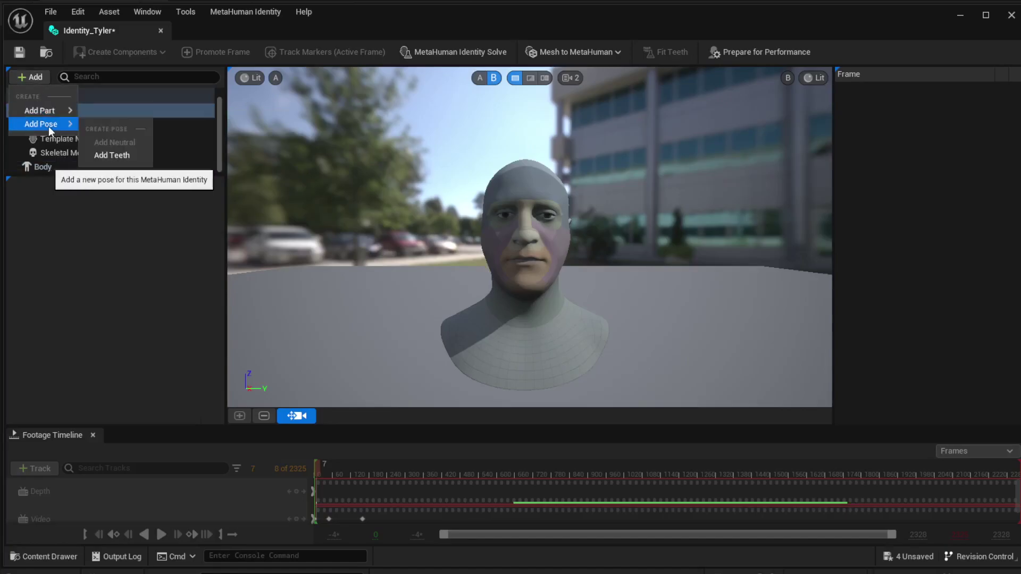
{"action": "left_click", "coordinate": [114, 152]}
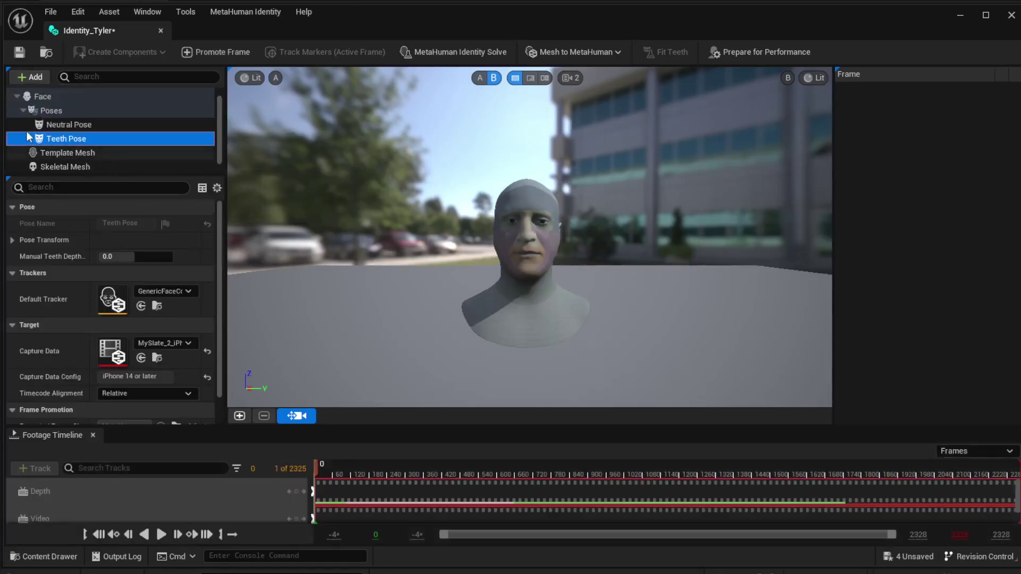
Promote footage frame 321 for the Teeth Pose in view A and run Fit Teeth
{"action": "left_click", "coordinate": [480, 77]}
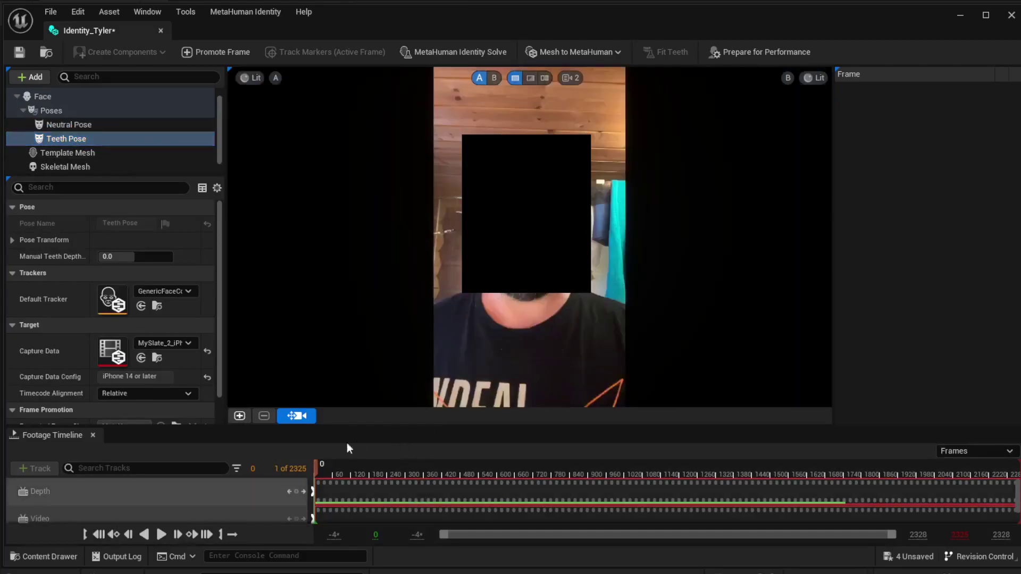
{"action": "left_click_drag", "start_coordinate": [317, 467], "coordinate": [413, 458]}
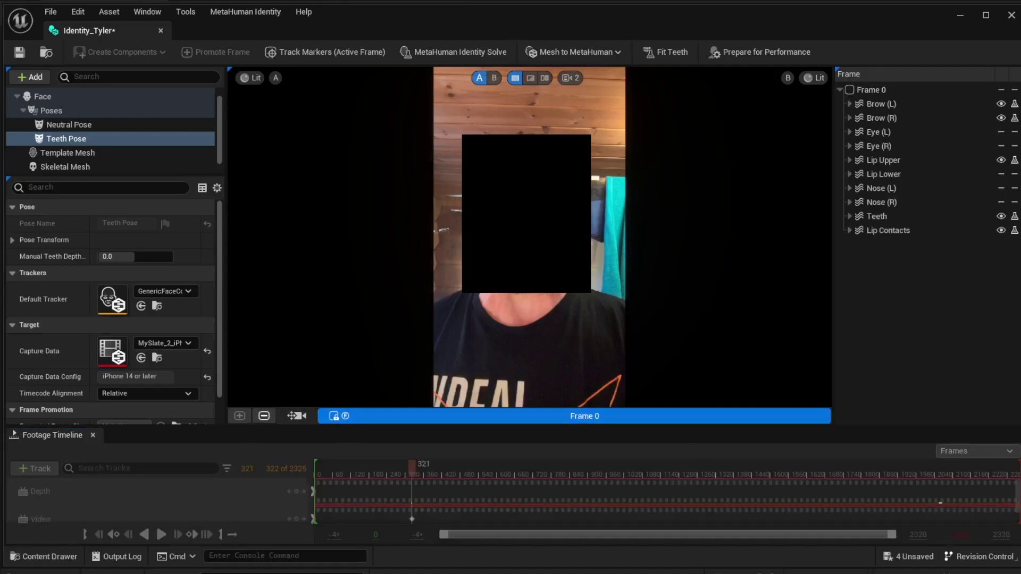
{"action": "left_click", "coordinate": [668, 51]}
Save the identity and run Prepare for Performance, accepting the memory notice with "Don't show this again" enabled
{"action": "left_click", "coordinate": [19, 52]}
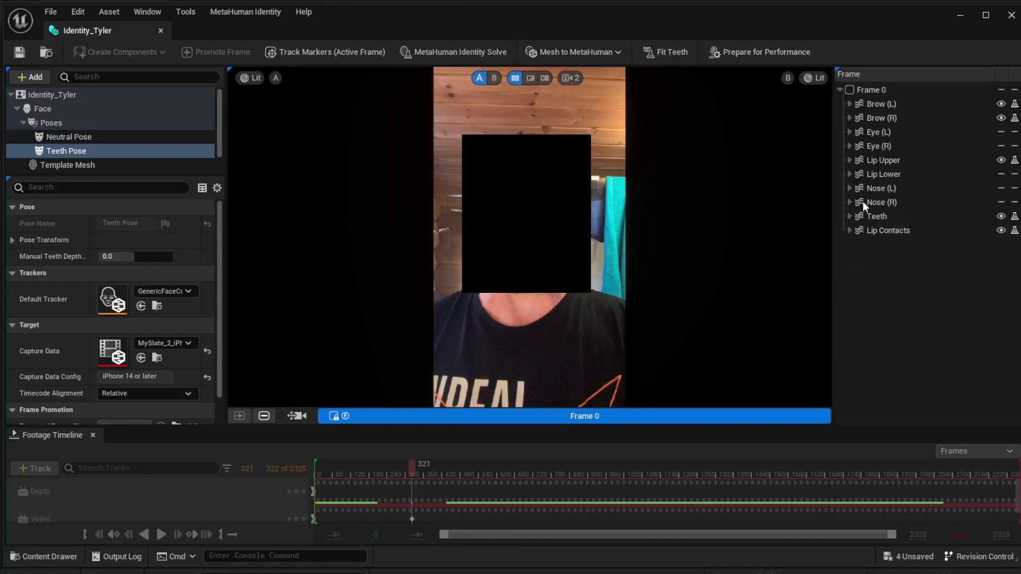
{"action": "left_click", "coordinate": [751, 53]}
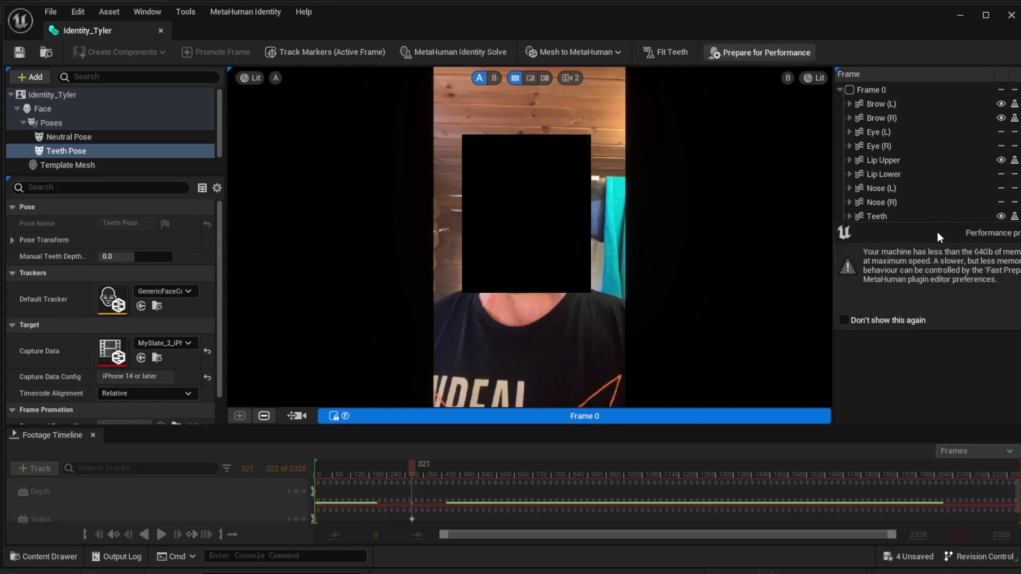
{"action": "left_click_drag", "start_coordinate": [939, 238], "coordinate": [655, 240]}
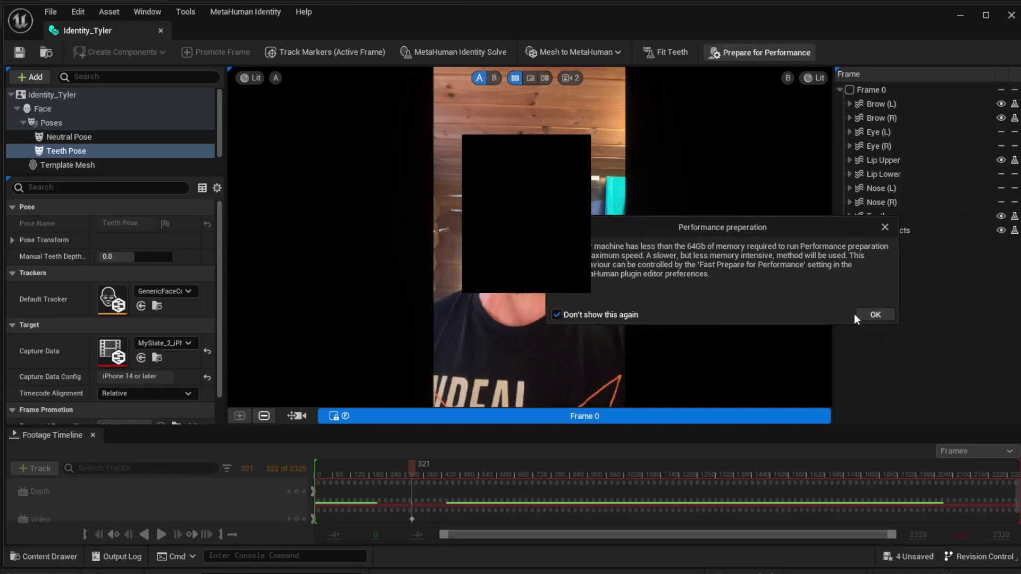
{"action": "left_click", "coordinate": [884, 314]}
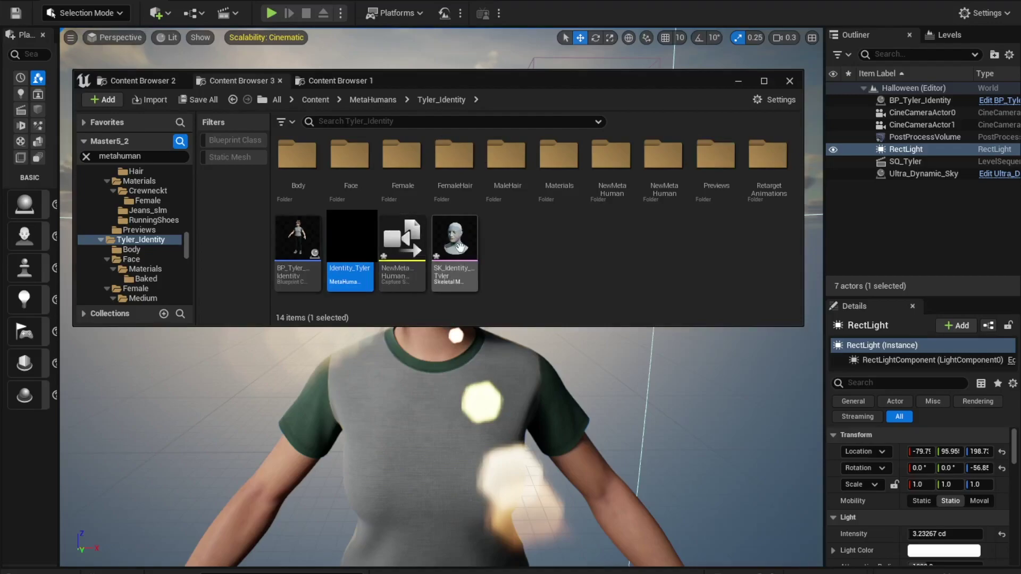
Create a MetaHuman Performance asset in the Tyler_Identity folder, keeping its default name
{"action": "right_click", "coordinate": [562, 258]}
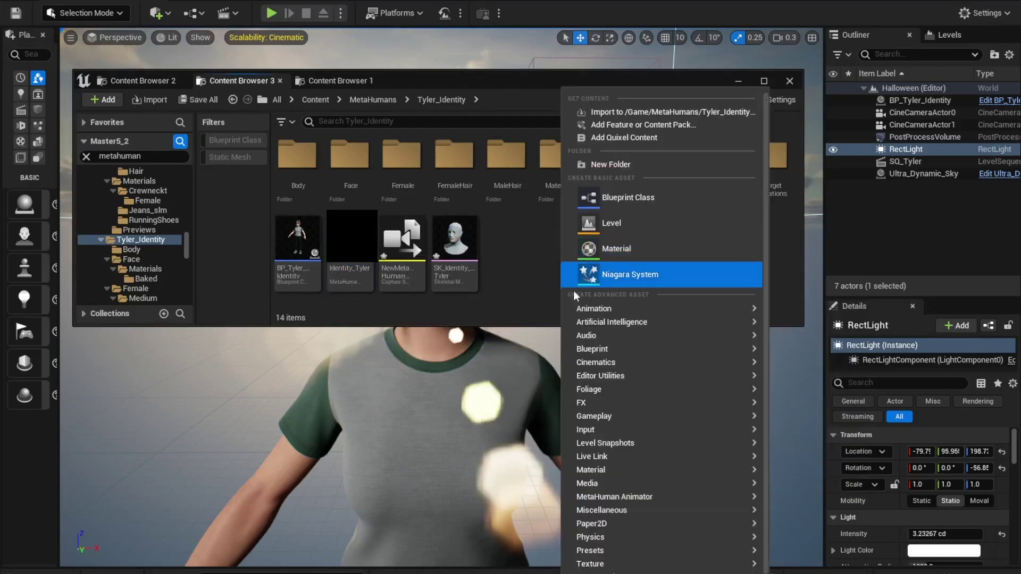
{"action": "mouse_move", "coordinate": [637, 499]}
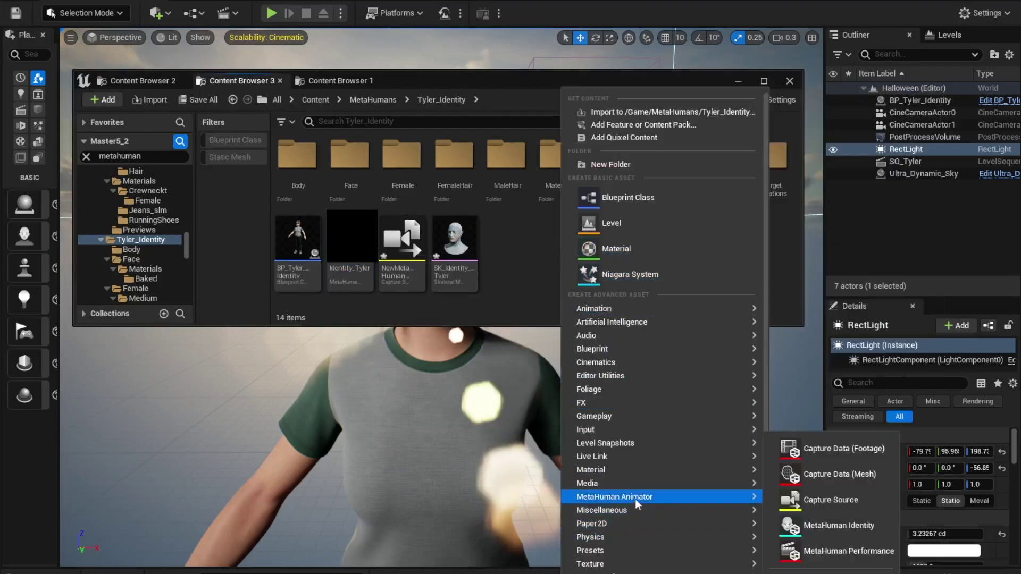
{"action": "left_click", "coordinate": [842, 552]}
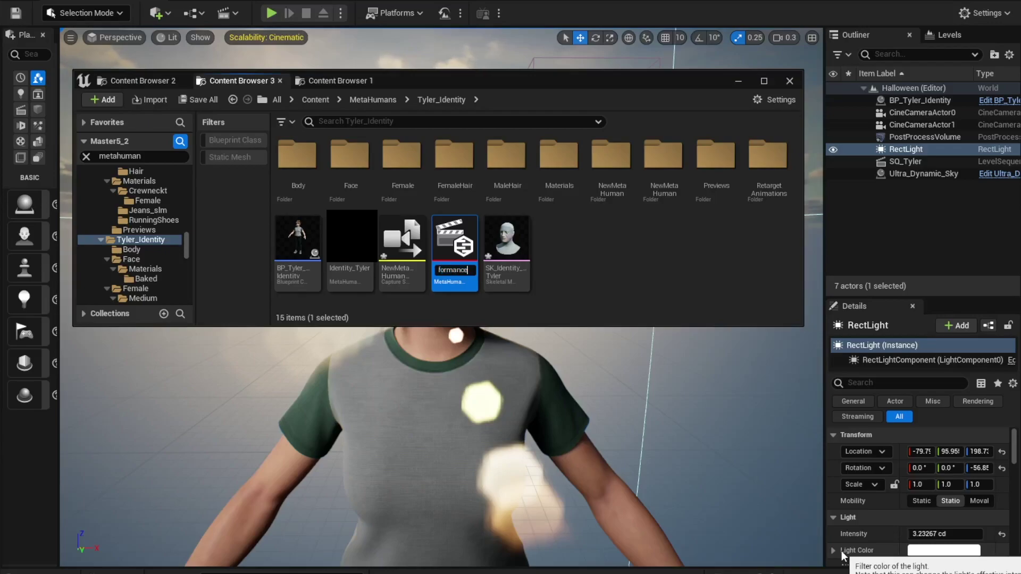
{"action": "type", "text": "\\="}
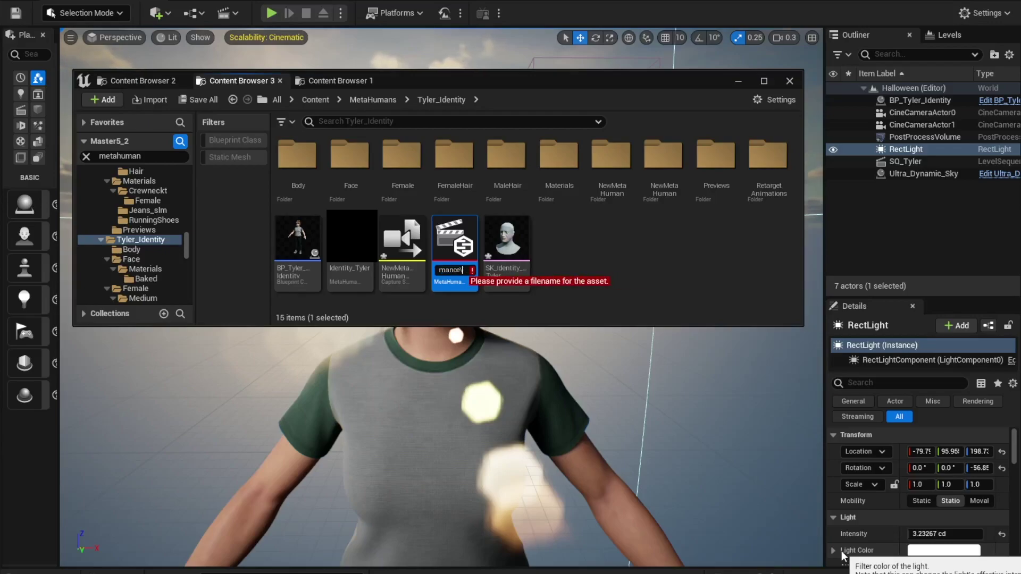
{"action": "key", "text": "BackSpace"}
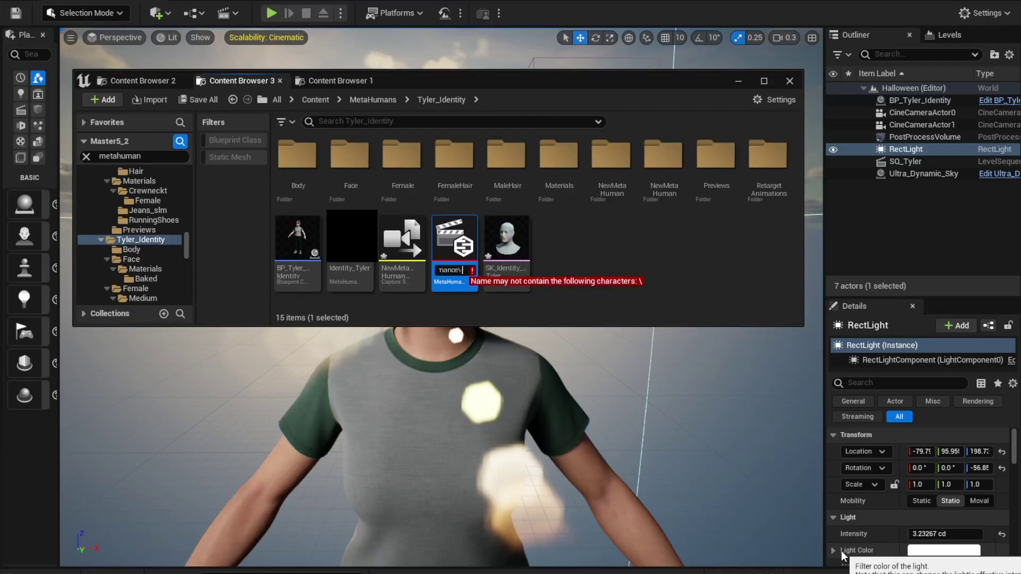
{"action": "key", "text": "BackSpace"}
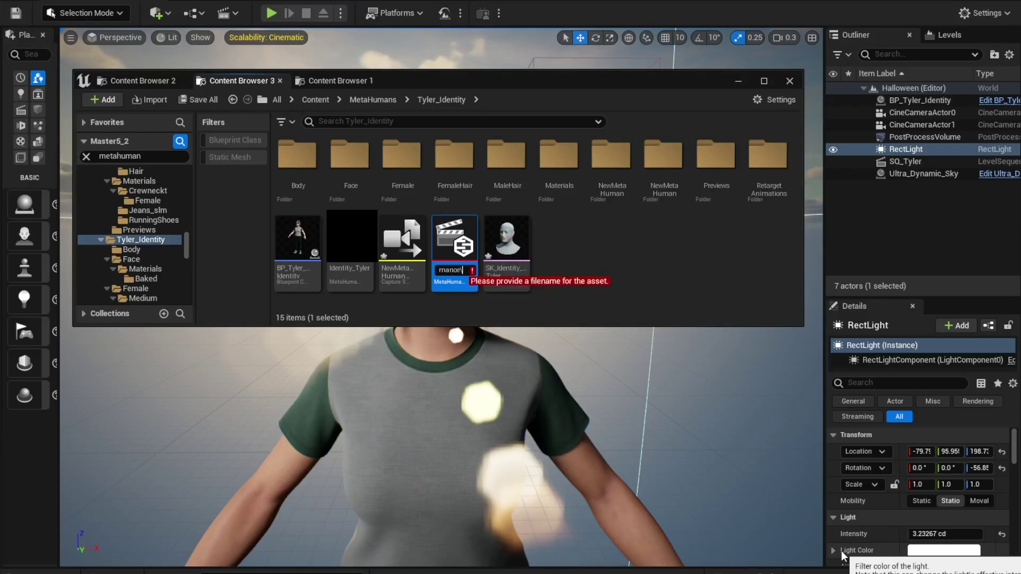
{"action": "key", "text": "BackSpace"}
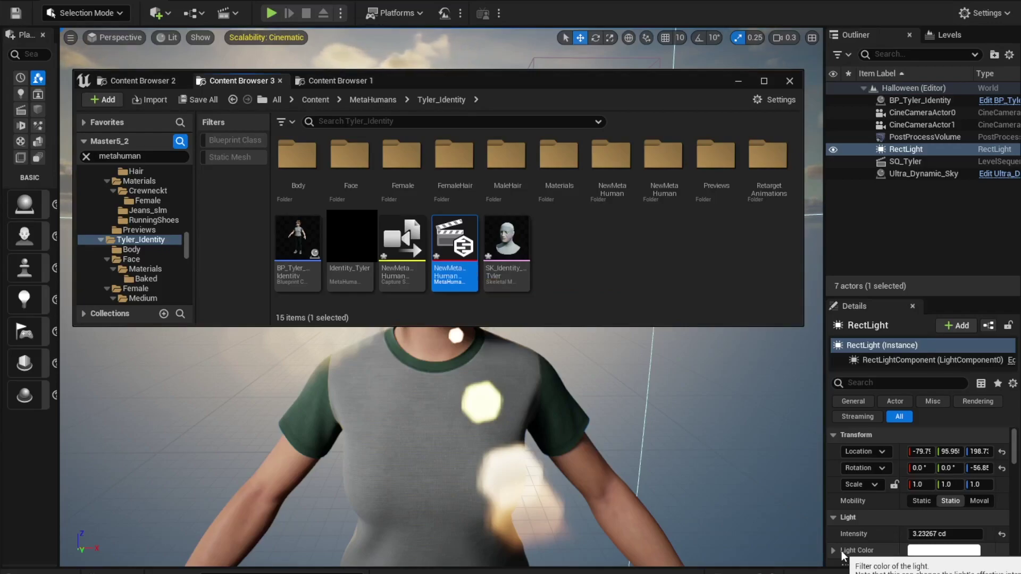
Open the new MetaHuman Performance and assign MySlate_4_iPhone as footage capture data and Identity_Tyler as MetaHuman Identity
{"action": "double_click", "coordinate": [475, 262]}
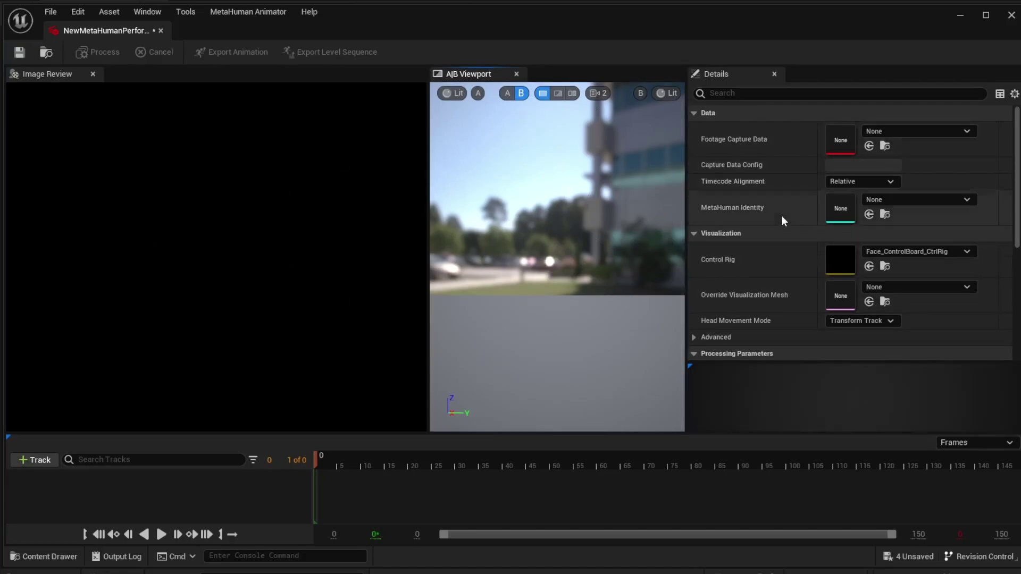
{"action": "left_click", "coordinate": [936, 131]}
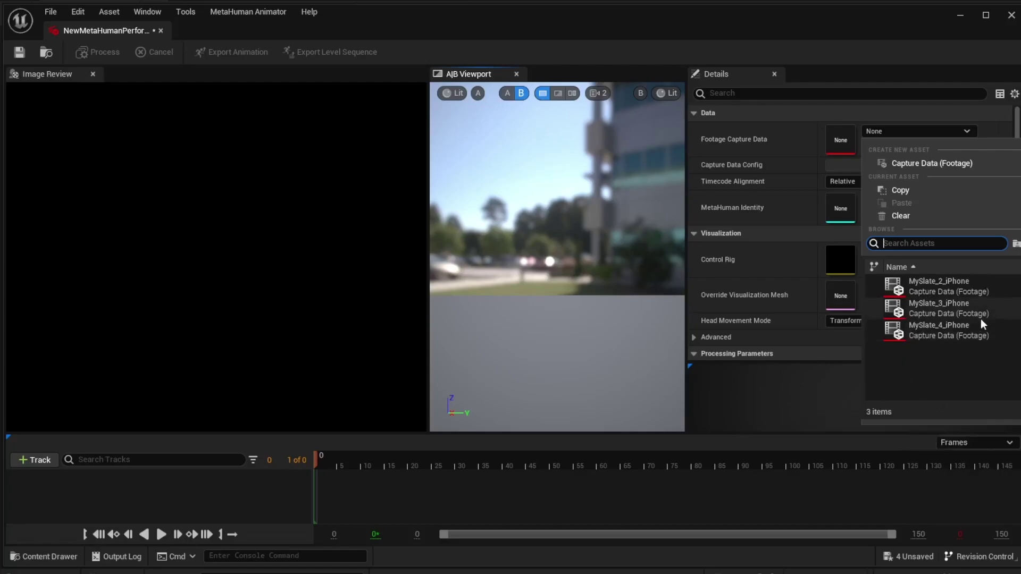
{"action": "left_click", "coordinate": [933, 330]}
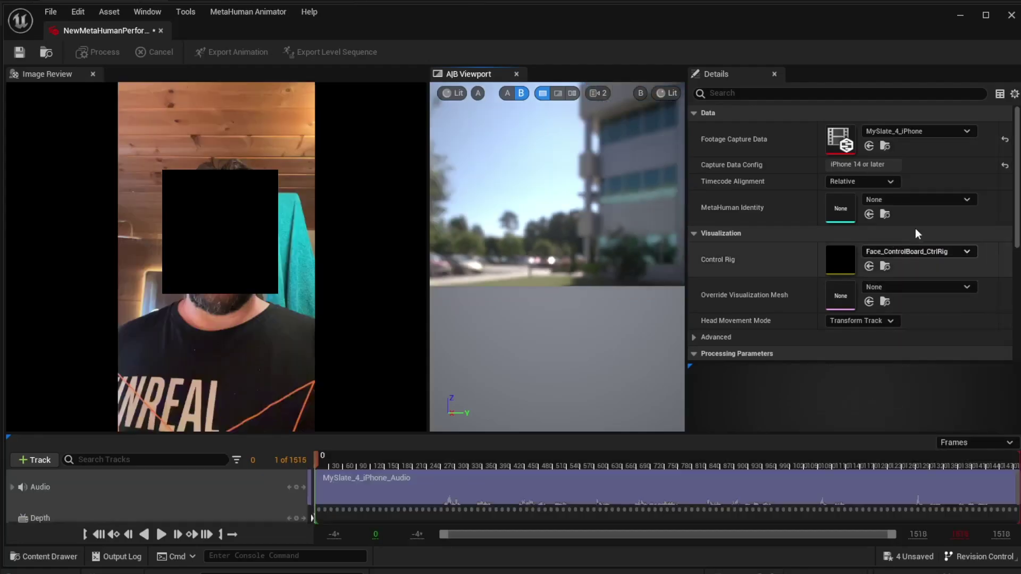
{"action": "left_click", "coordinate": [915, 200]}
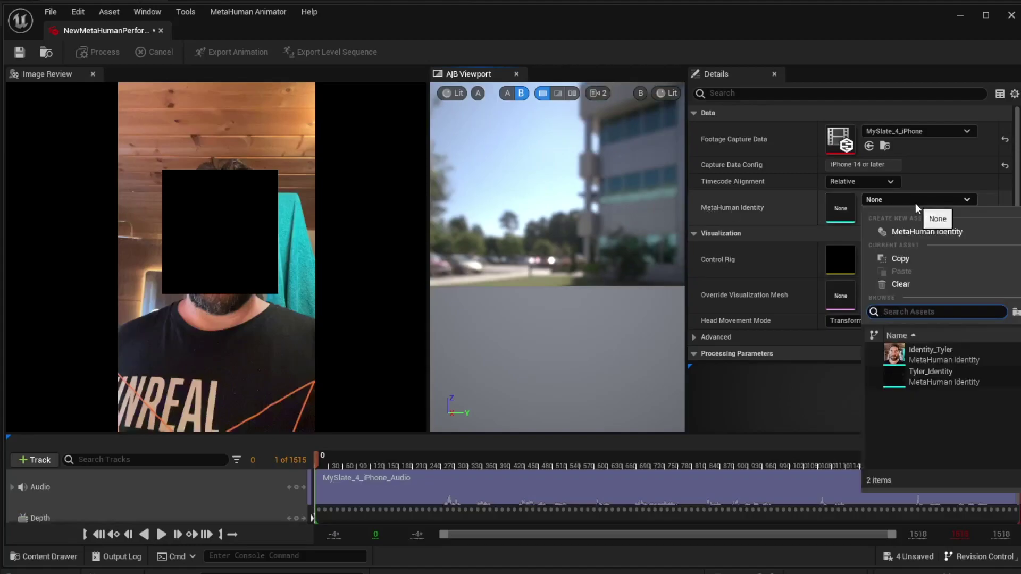
{"action": "left_click", "coordinate": [915, 352]}
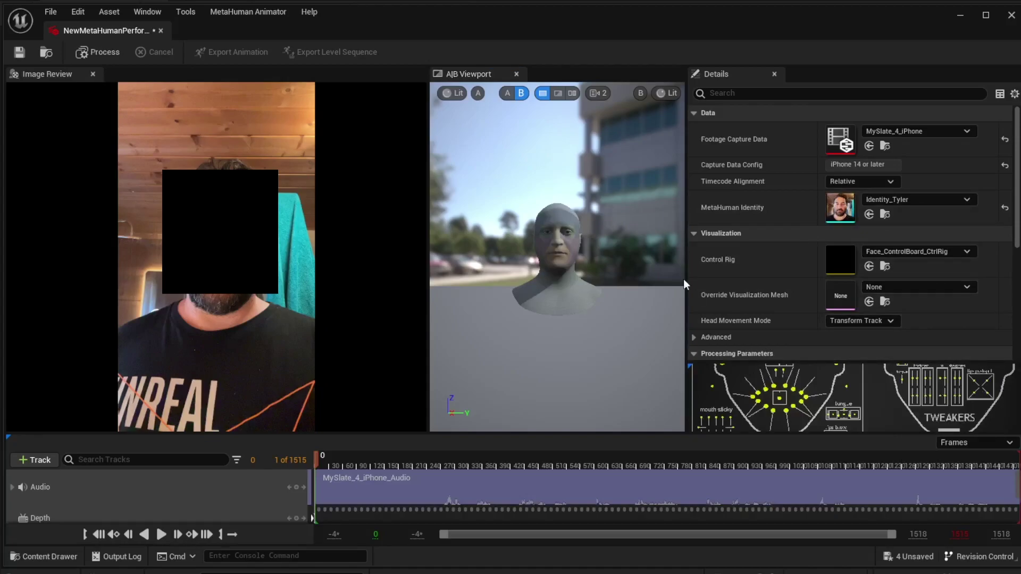
Return to the footage's first frame and process the performance
{"action": "left_click_drag", "start_coordinate": [323, 467], "coordinate": [303, 463]}
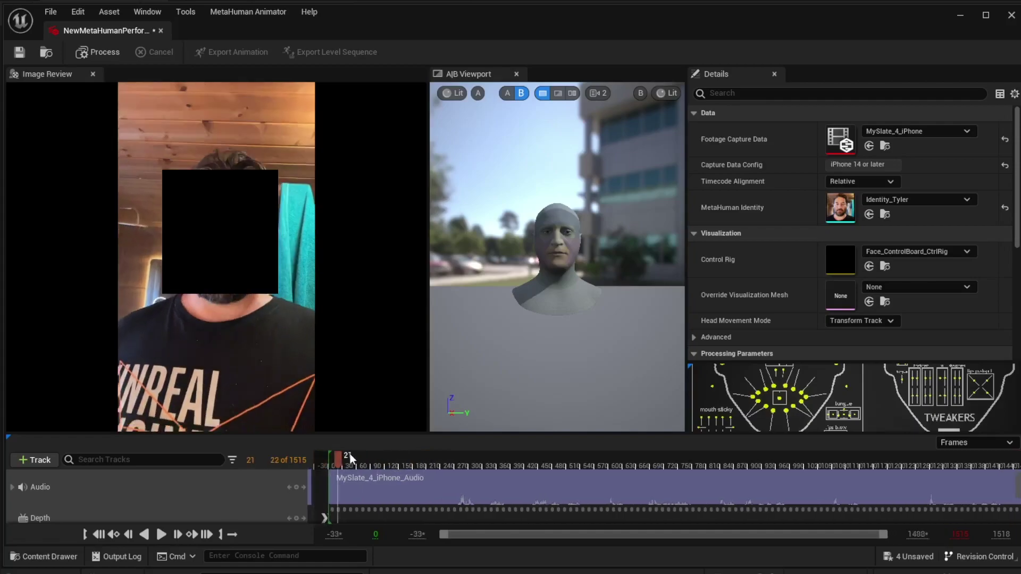
{"action": "left_click", "coordinate": [99, 534]}
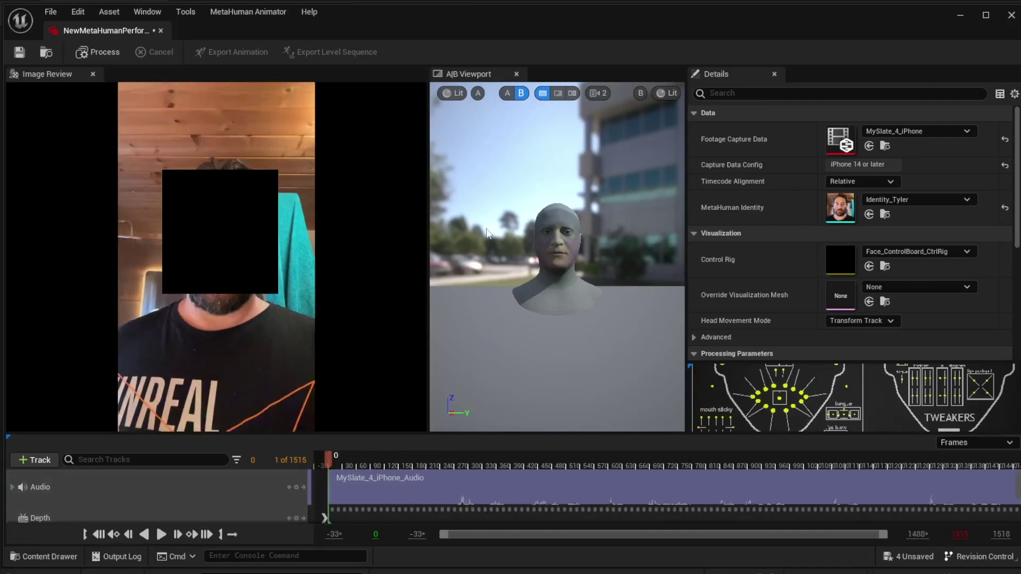
{"action": "left_click", "coordinate": [102, 52]}
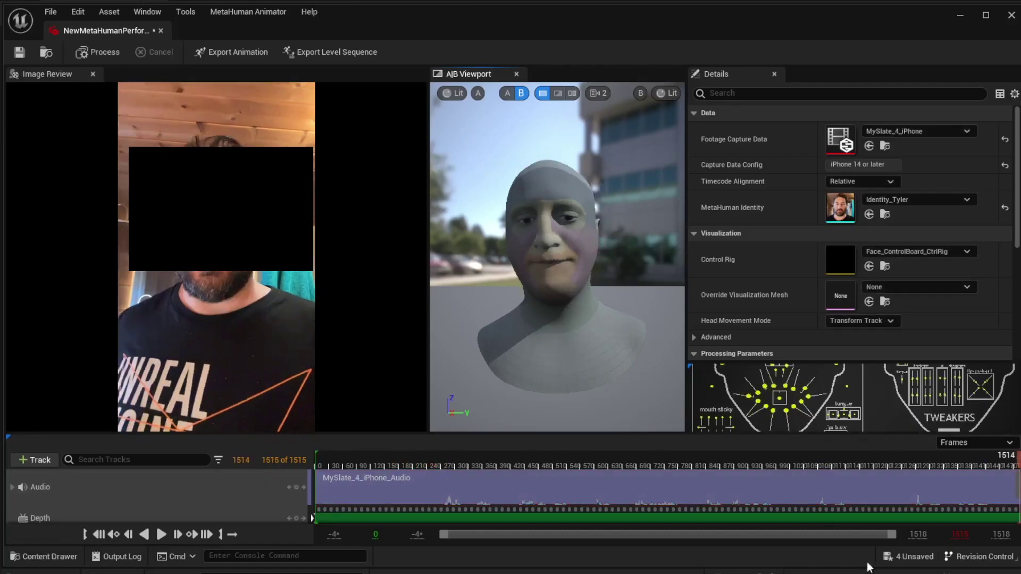
Play back the processed facial animation from the start and widen the A|B Viewport to inspect the head
{"action": "left_click", "coordinate": [161, 534]}
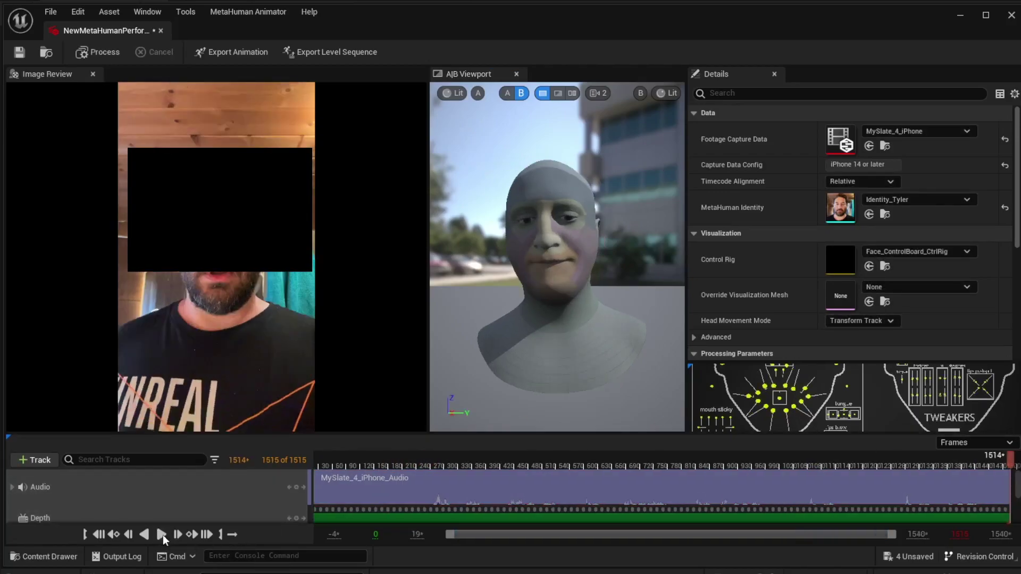
{"action": "left_click", "coordinate": [162, 536]}
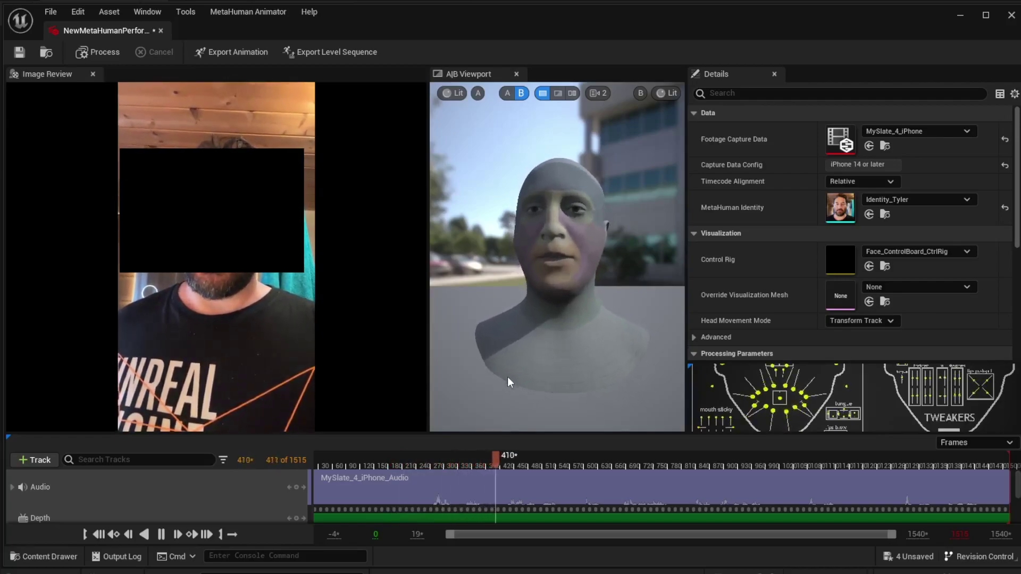
{"action": "left_click_drag", "start_coordinate": [427, 270], "coordinate": [184, 270]}
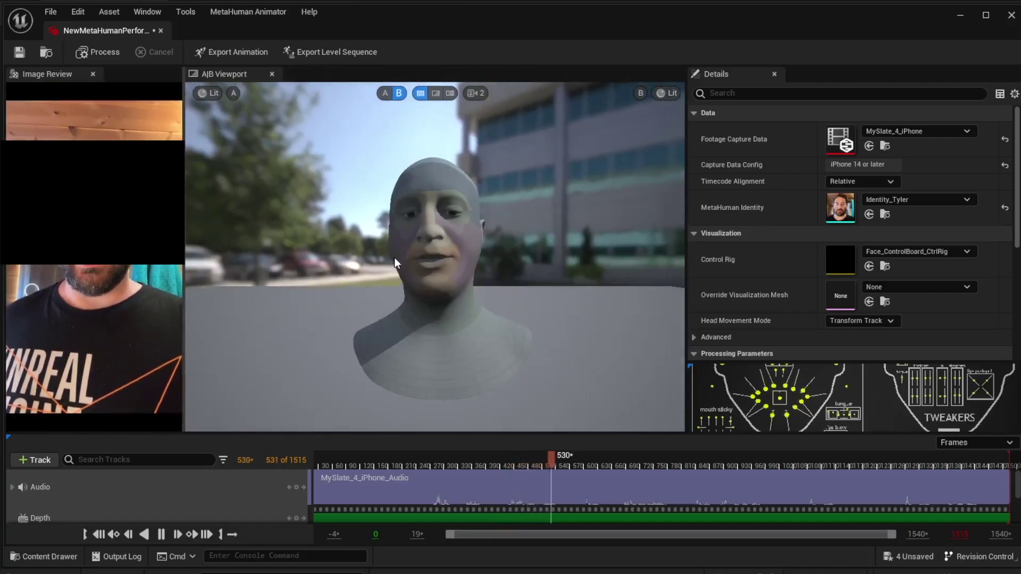
Export the performance as level sequence LS_NewMetaHumanPerformance_Tyler in the Tyler_Identity folder, keeping the default export settings with the Whole Sequence range
{"action": "scroll", "coordinate": [457, 286], "scroll_direction": "up", "scroll_amount": 5}
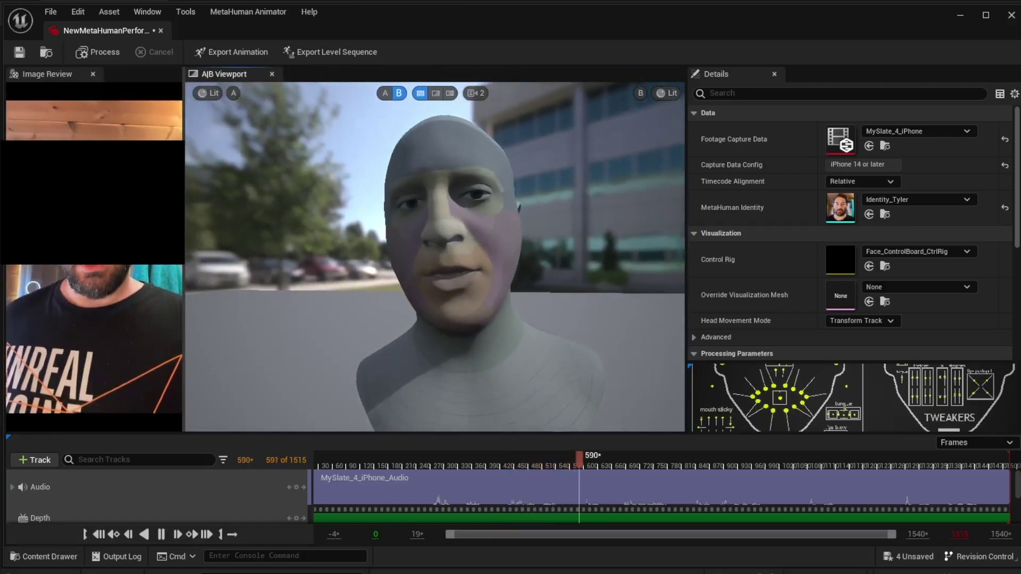
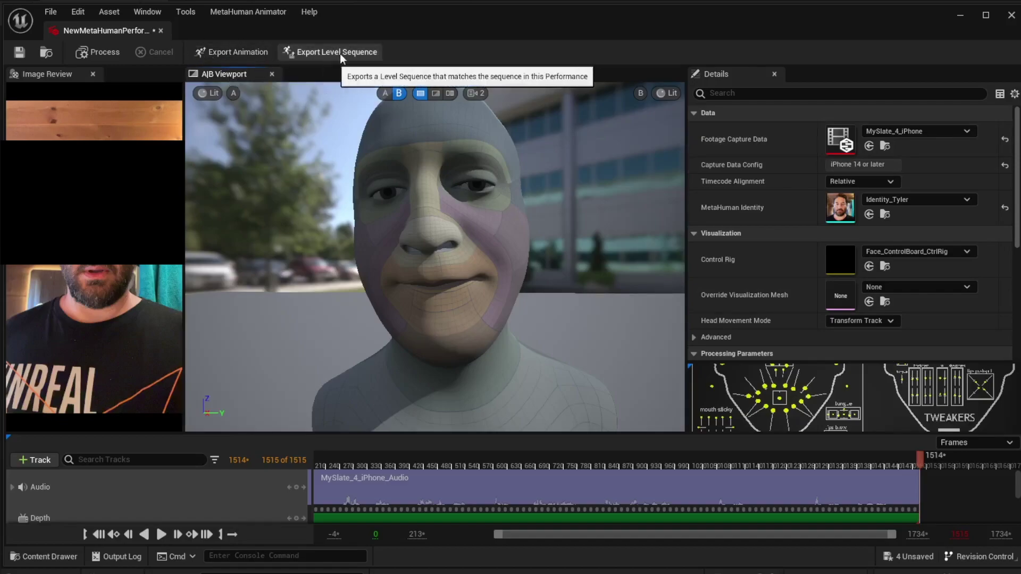
{"action": "left_click", "coordinate": [323, 50]}
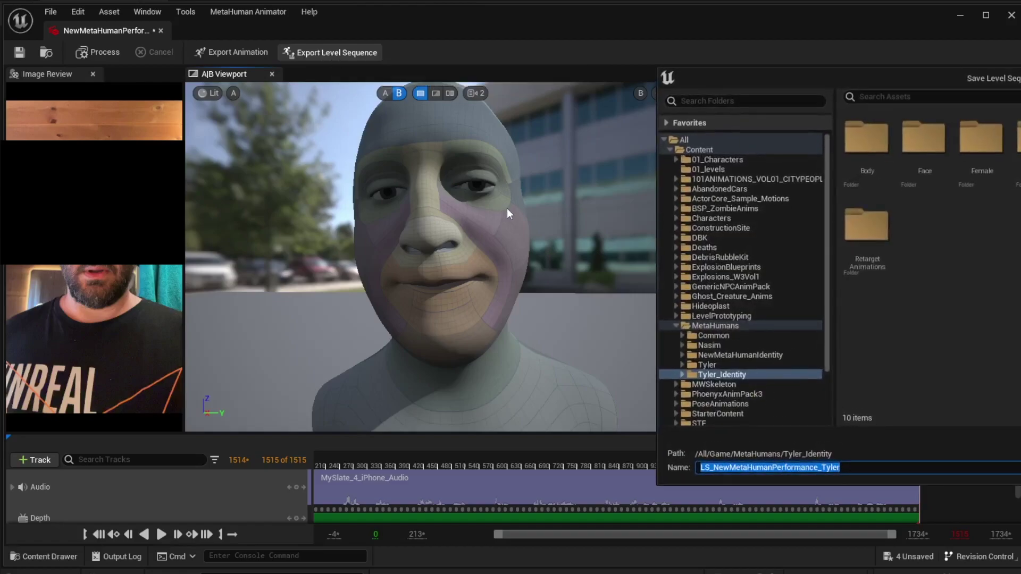
{"action": "left_click_drag", "start_coordinate": [868, 72], "coordinate": [347, 78]}
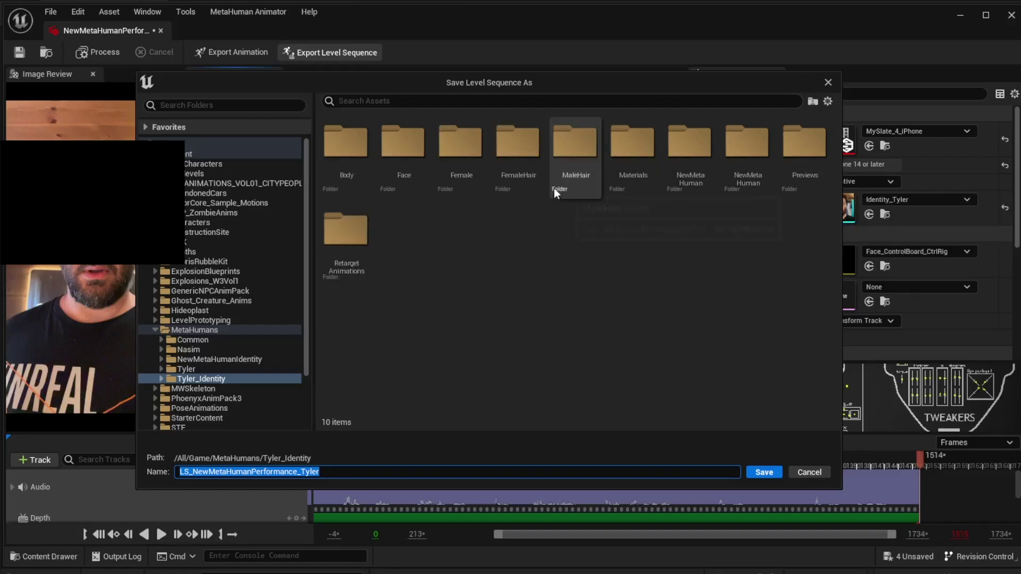
{"action": "left_click", "coordinate": [189, 381]}
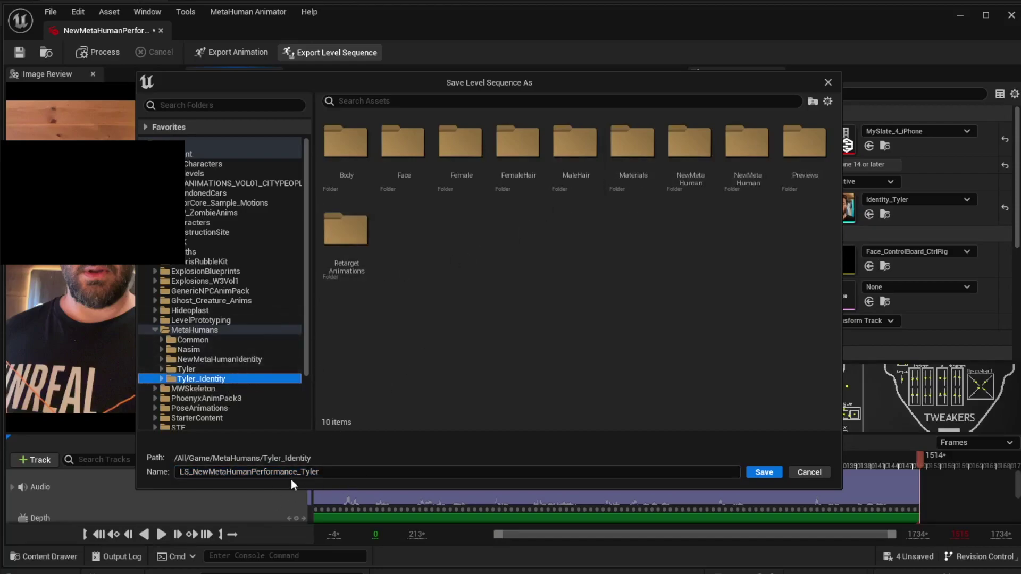
{"action": "left_click", "coordinate": [764, 472]}
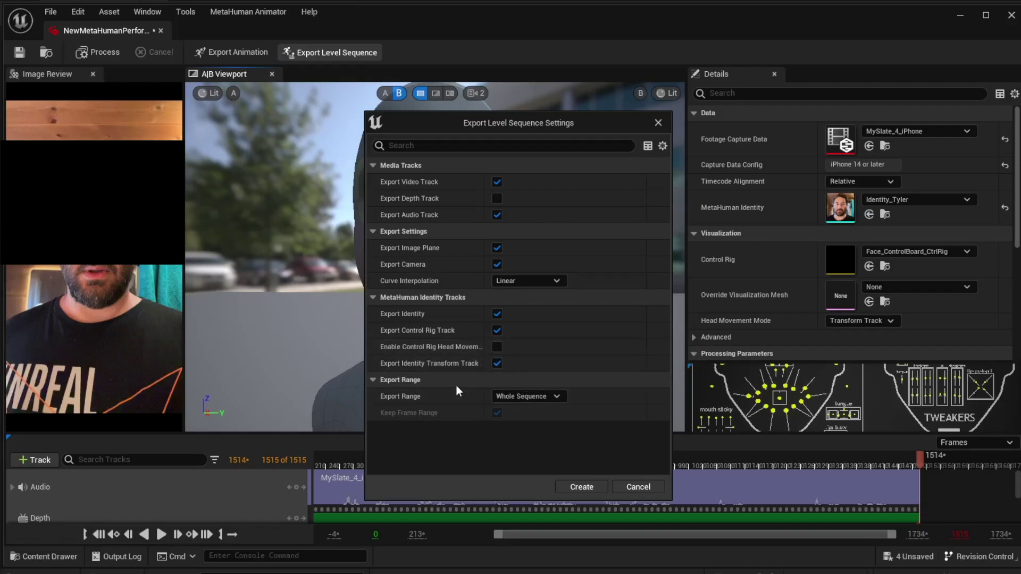
{"action": "left_click", "coordinate": [576, 490]}
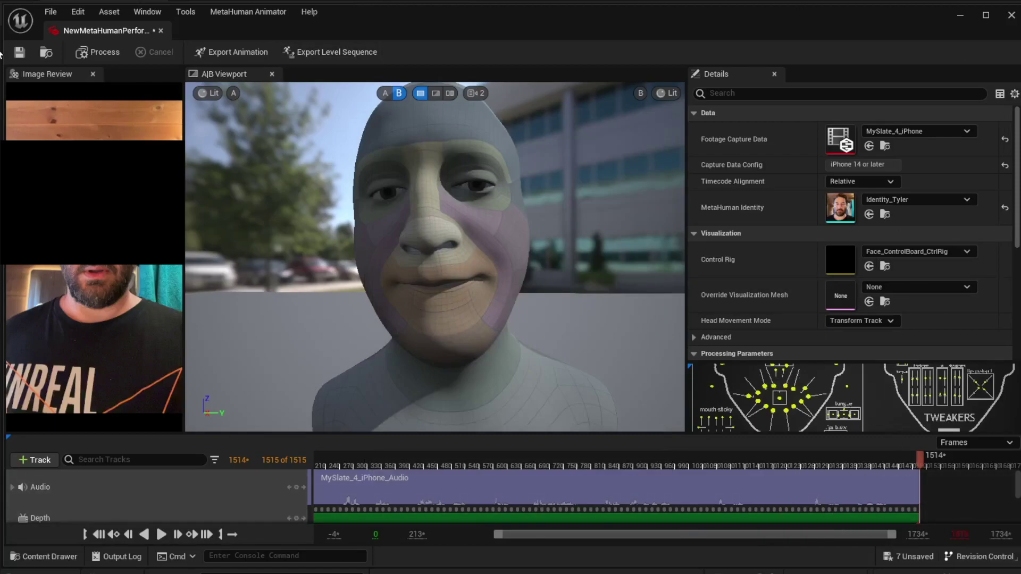
Save and close the performance, and open the LS_NewMetaHumanPerformance_Tyler level sequence from the Tyler_Identity folder
{"action": "left_click", "coordinate": [18, 52]}
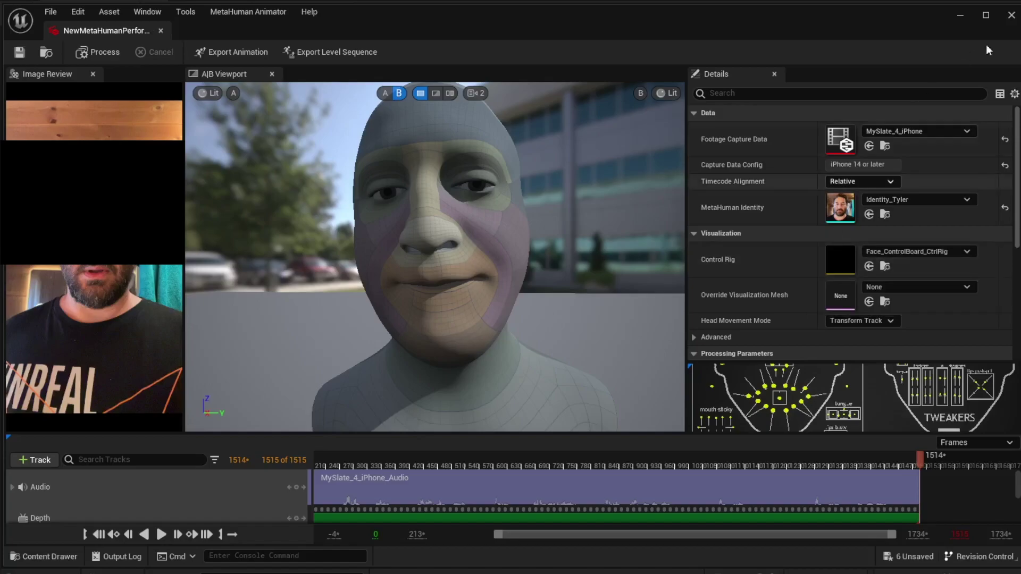
{"action": "left_click", "coordinate": [1011, 15]}
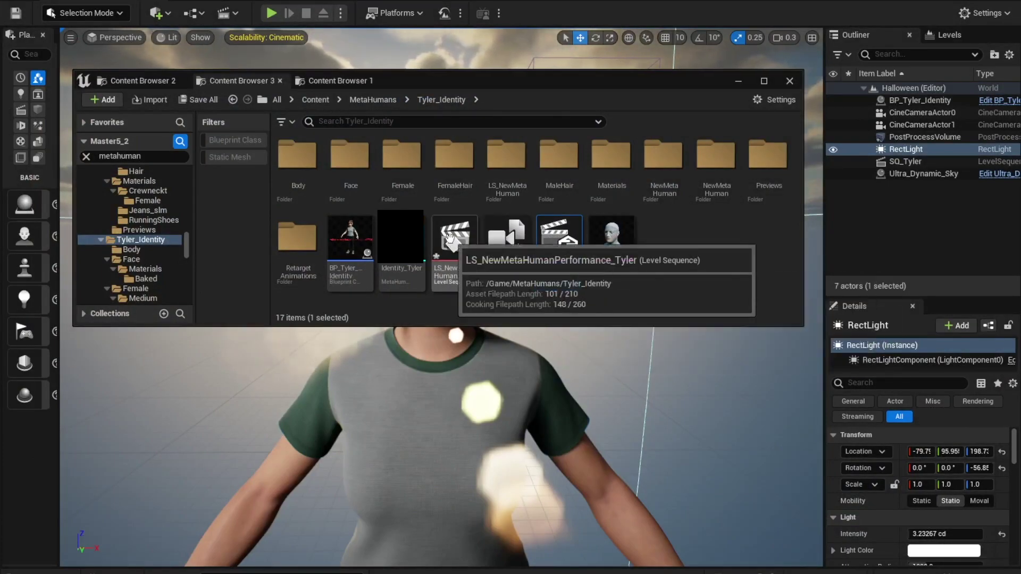
{"action": "left_click", "coordinate": [471, 280]}
{"action": "double_click", "coordinate": [459, 256]}
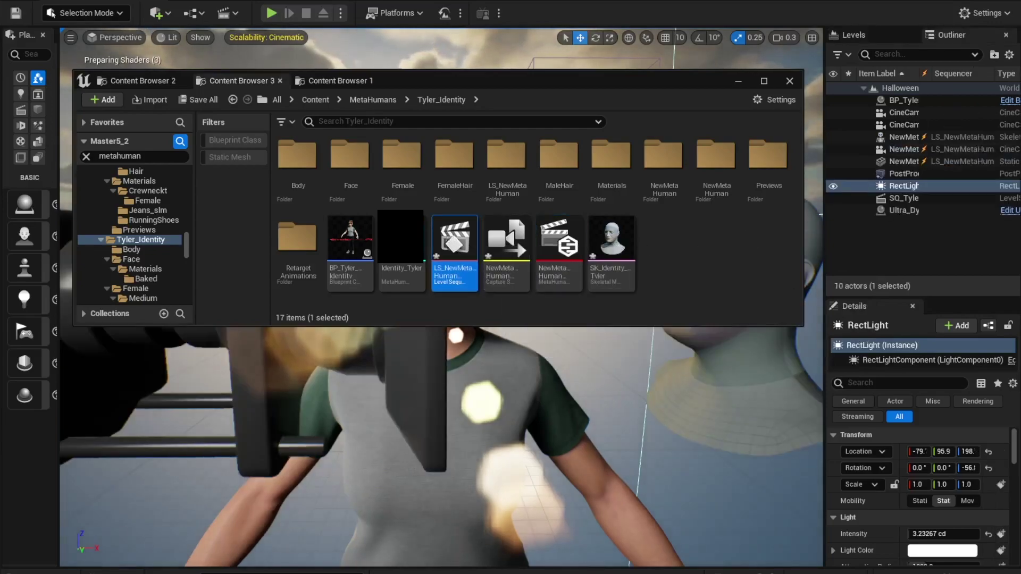
Find the NewMetaHumanPerformance_Tyler Video Plane among the level sequence's tracks and delete it from the scene
{"action": "left_click_drag", "start_coordinate": [1017, 175], "coordinate": [1020, 216]}
{"action": "left_click_drag", "start_coordinate": [694, 85], "coordinate": [303, 106]}
{"action": "scroll", "coordinate": [894, 319], "scroll_direction": "down", "scroll_amount": 3}
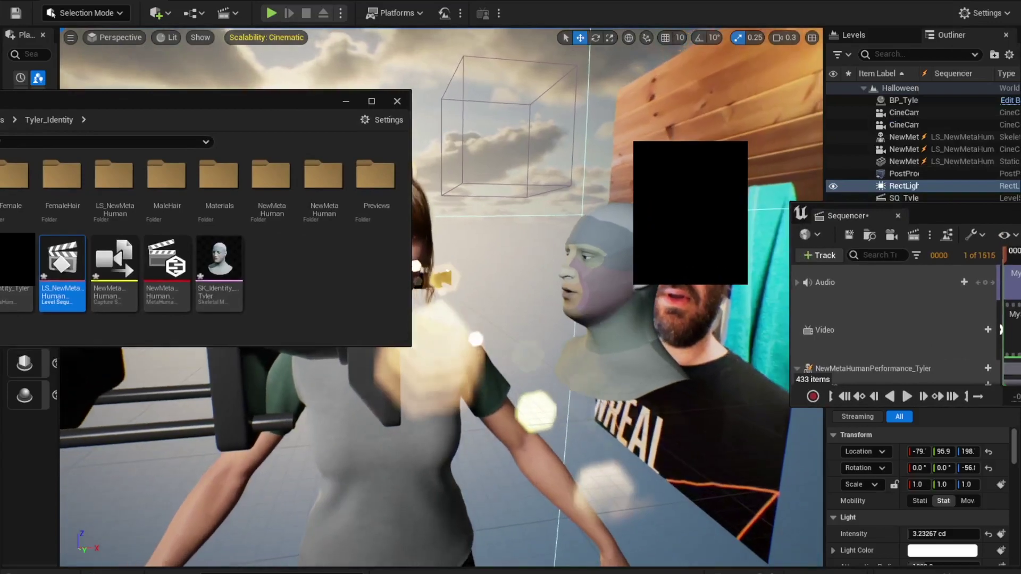
{"action": "left_click", "coordinate": [894, 330]}
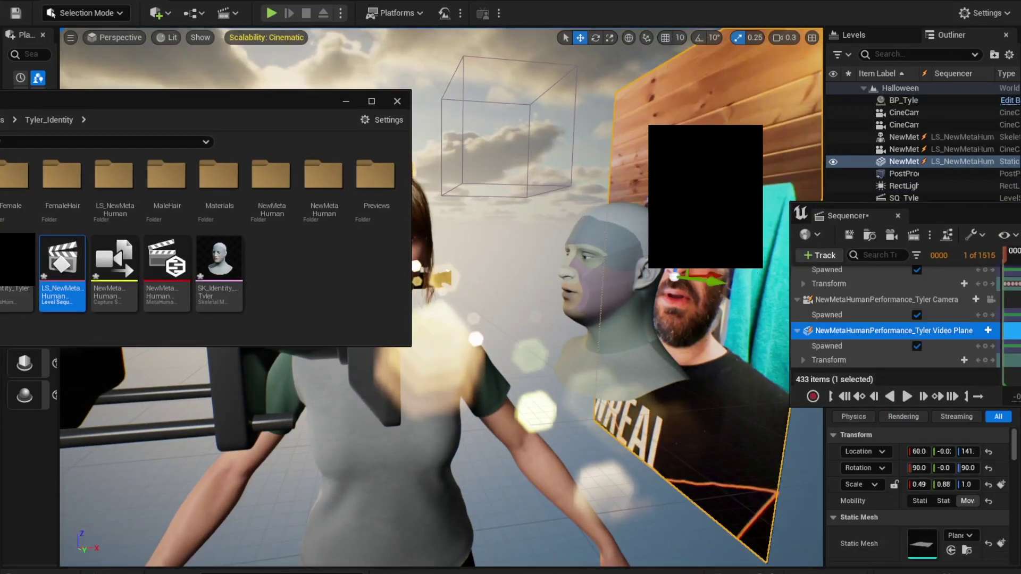
{"action": "key", "text": "Delete"}
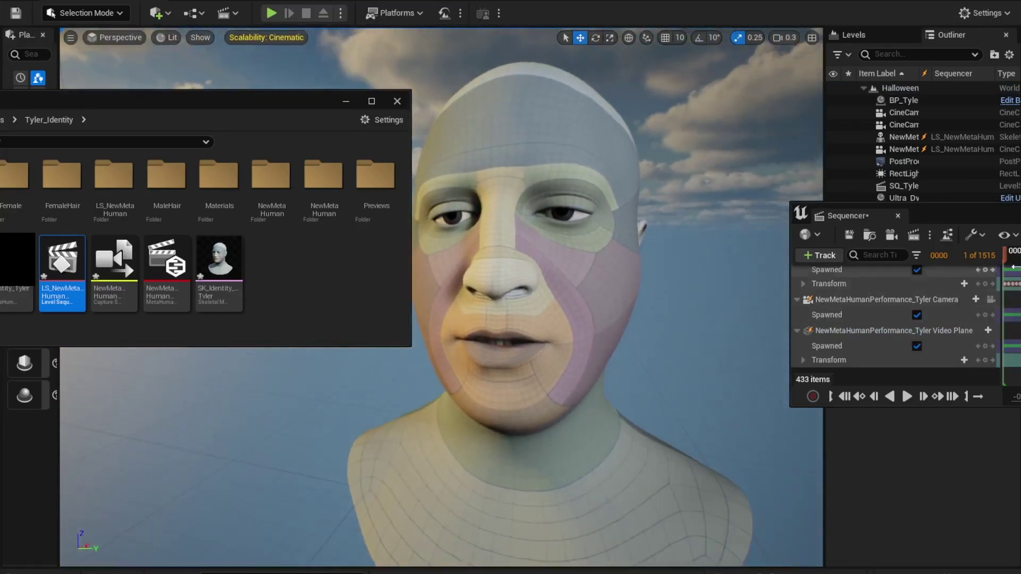
Play the level sequence to review the facial animation on the exported head
{"action": "key", "text": "space"}
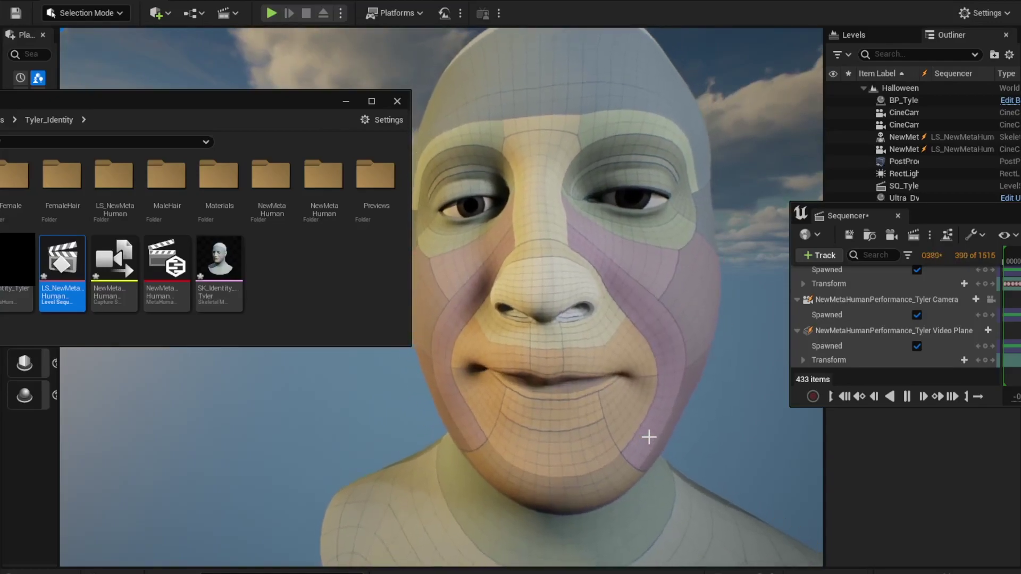
{"action": "left_click_drag", "start_coordinate": [317, 107], "coordinate": [213, 114]}
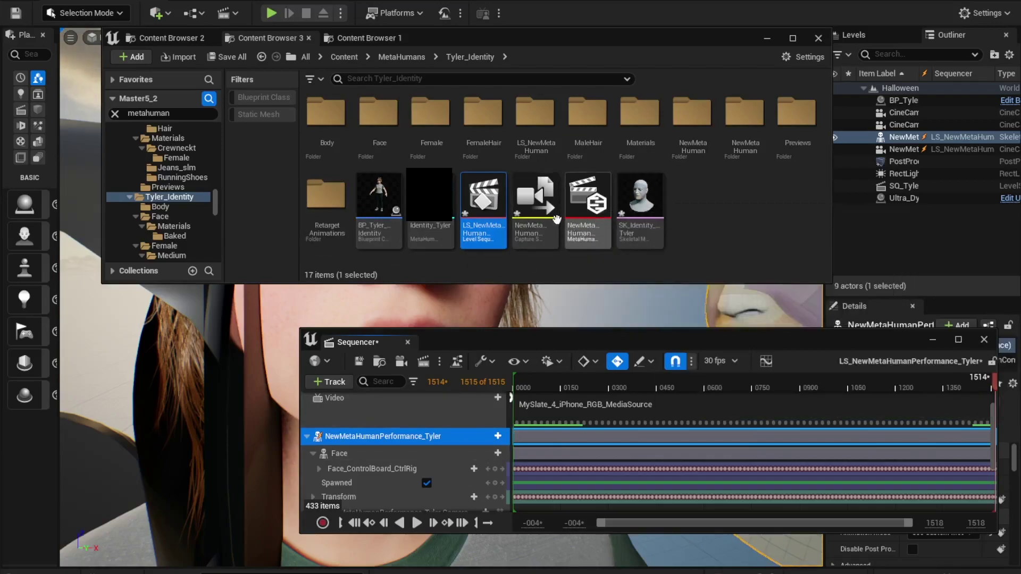
Reopen the NewMetaHumanPerformance_Tyler performance and export its animation to Tyler_Identity under the name AS_NewMetaHumanPerformance_Tyler_Animation
{"action": "left_click", "coordinate": [580, 197]}
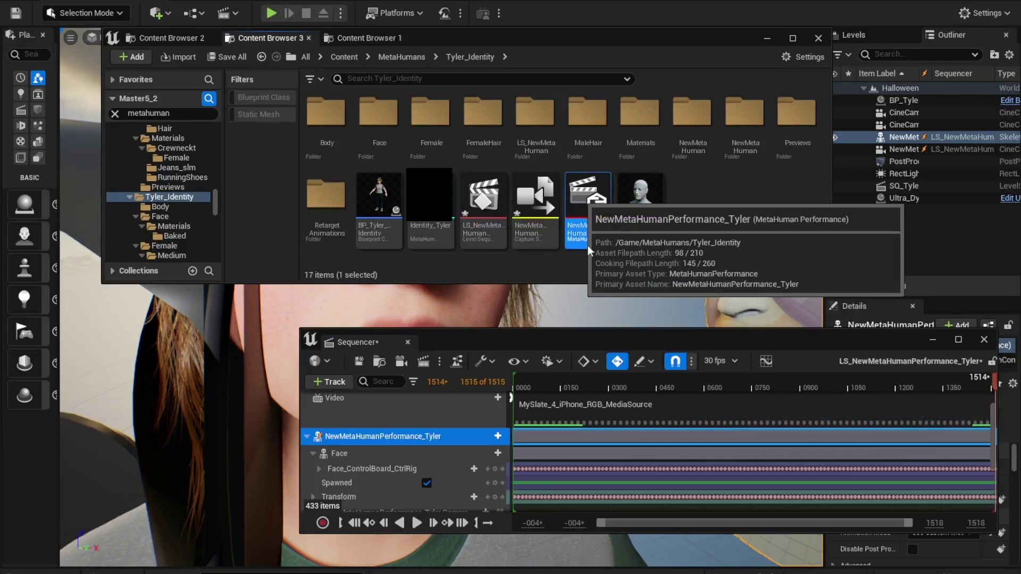
{"action": "double_click", "coordinate": [587, 223]}
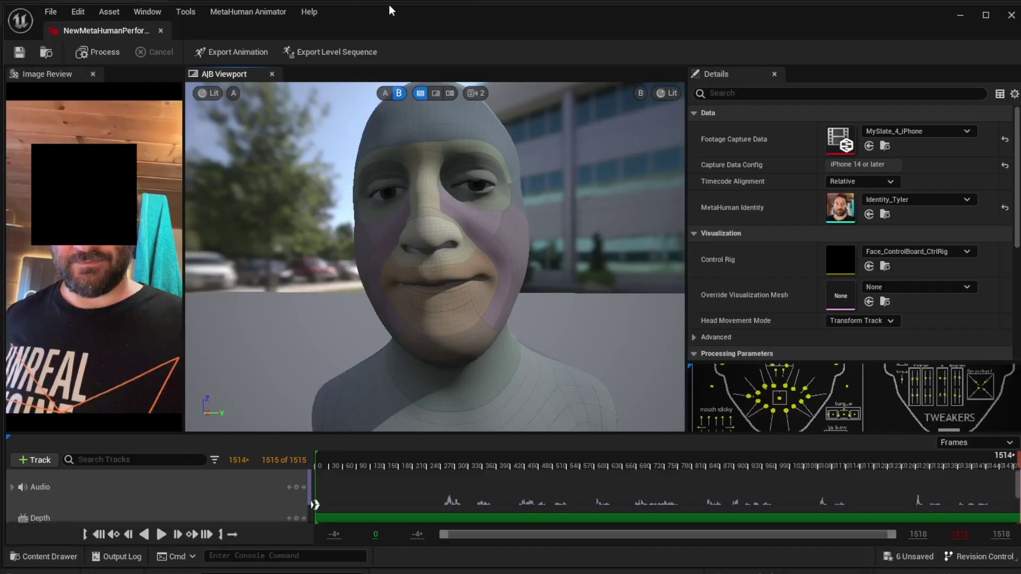
{"action": "left_click", "coordinate": [232, 52]}
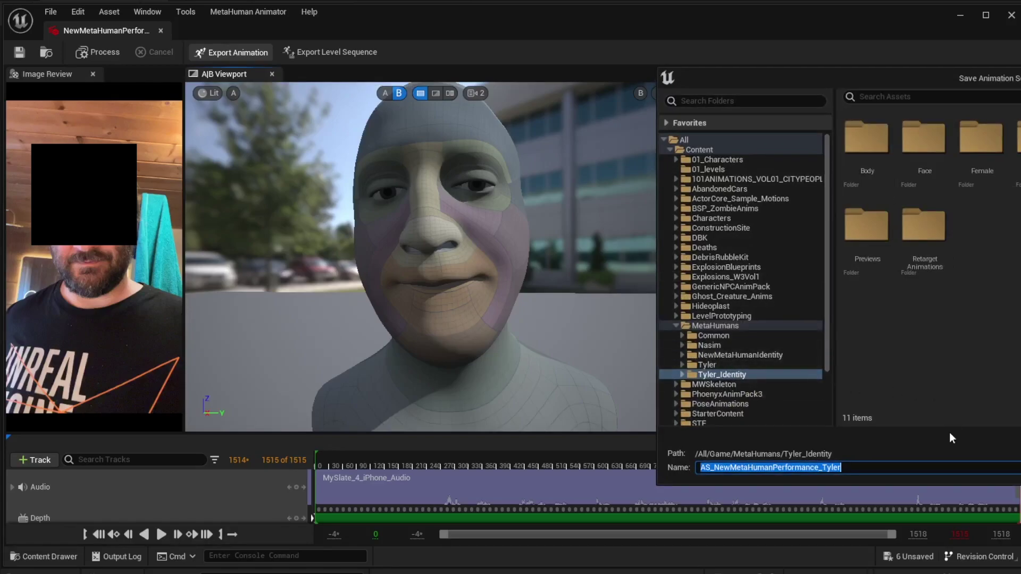
{"action": "left_click", "coordinate": [855, 469]}
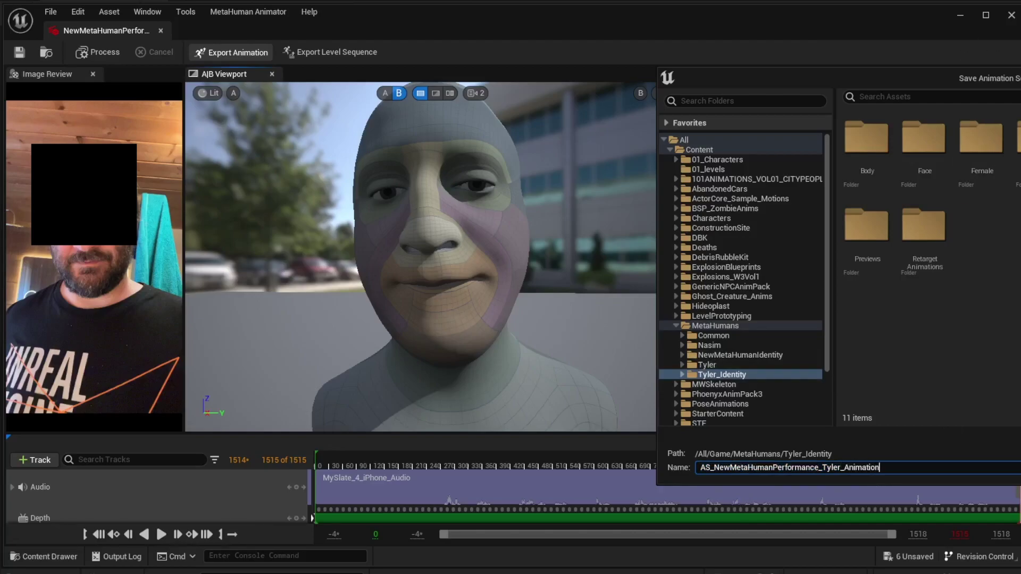
{"action": "left_click_drag", "start_coordinate": [1019, 81], "coordinate": [615, 102]}
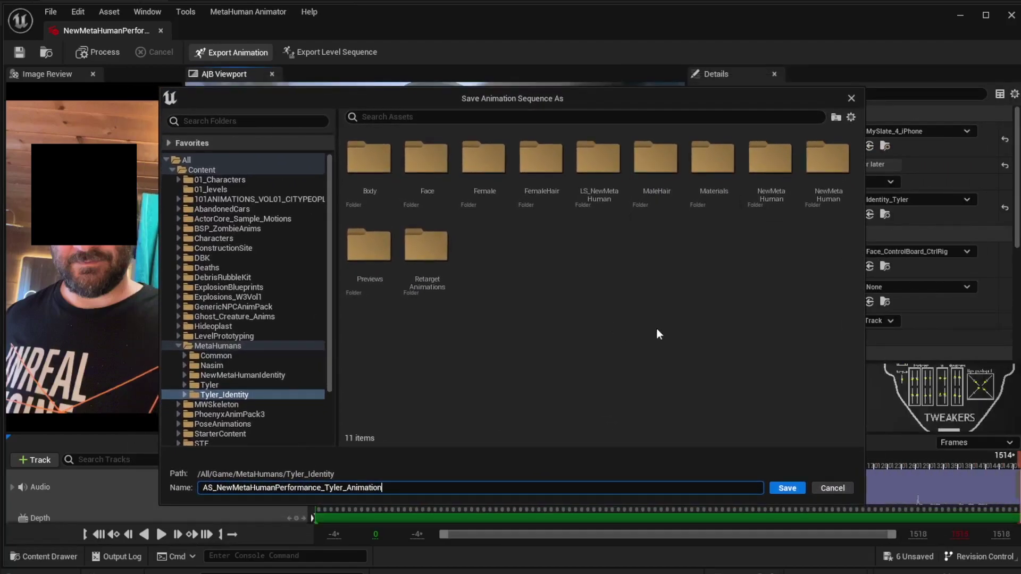
{"action": "left_click", "coordinate": [786, 489]}
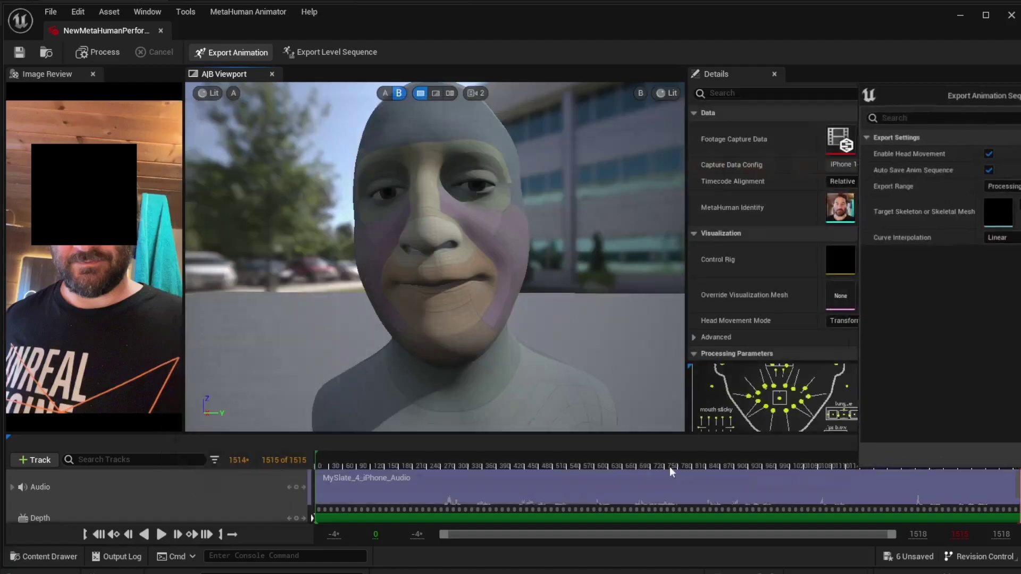
Set Tyler_Identity_FaceMesh as the export's target skeletal mesh, create the animation sequence and close the performance
{"action": "left_click_drag", "start_coordinate": [975, 94], "coordinate": [590, 98]}
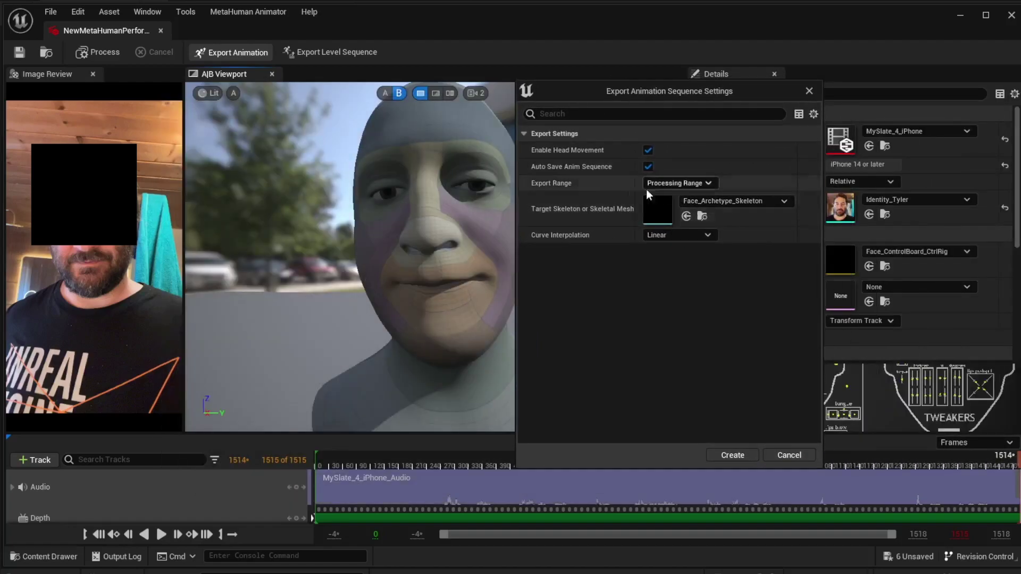
{"action": "left_click", "coordinate": [731, 204]}
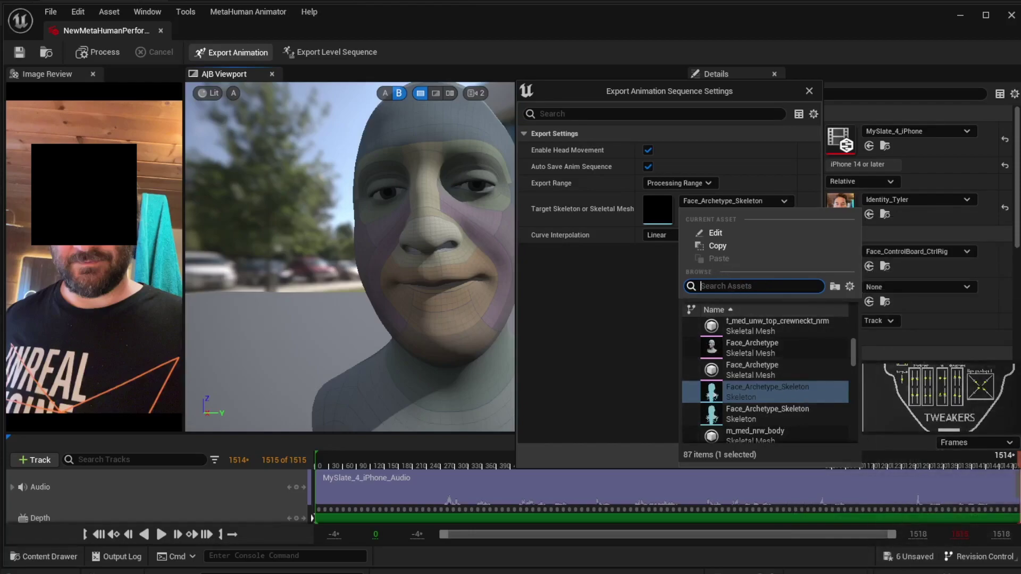
{"action": "key", "text": "Escape"}
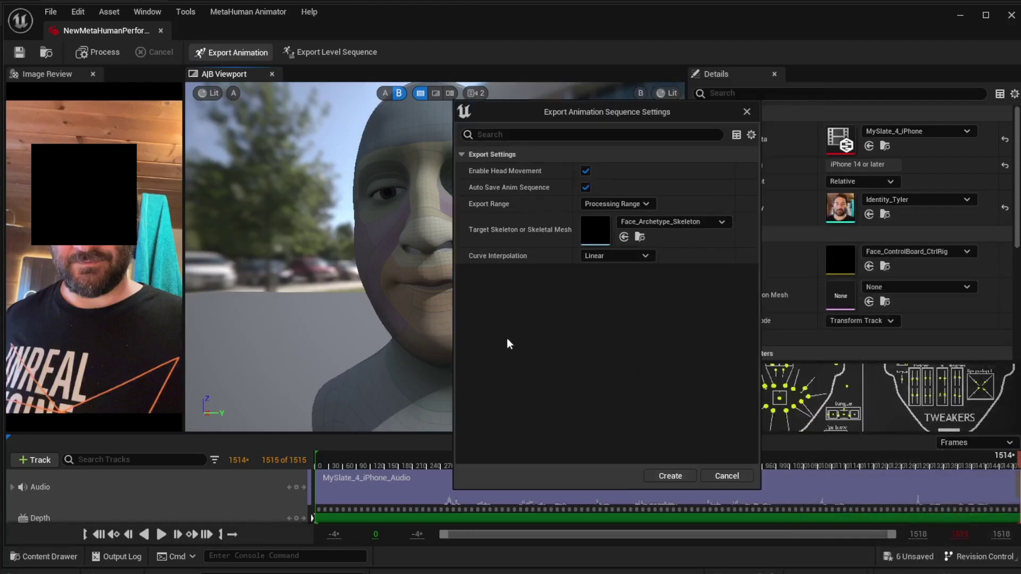
{"action": "left_click", "coordinate": [650, 222]}
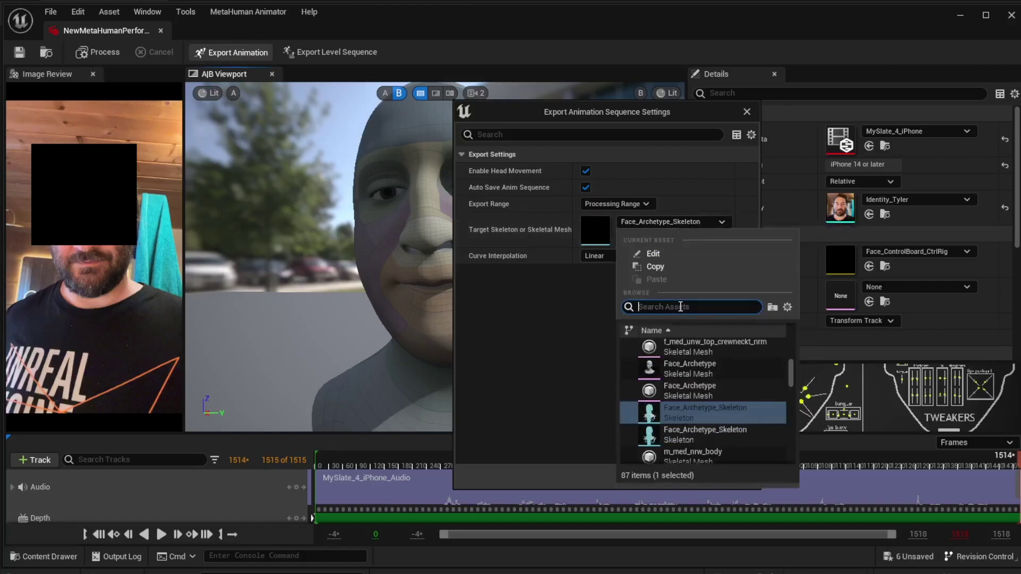
{"action": "type", "text": "tyler"}
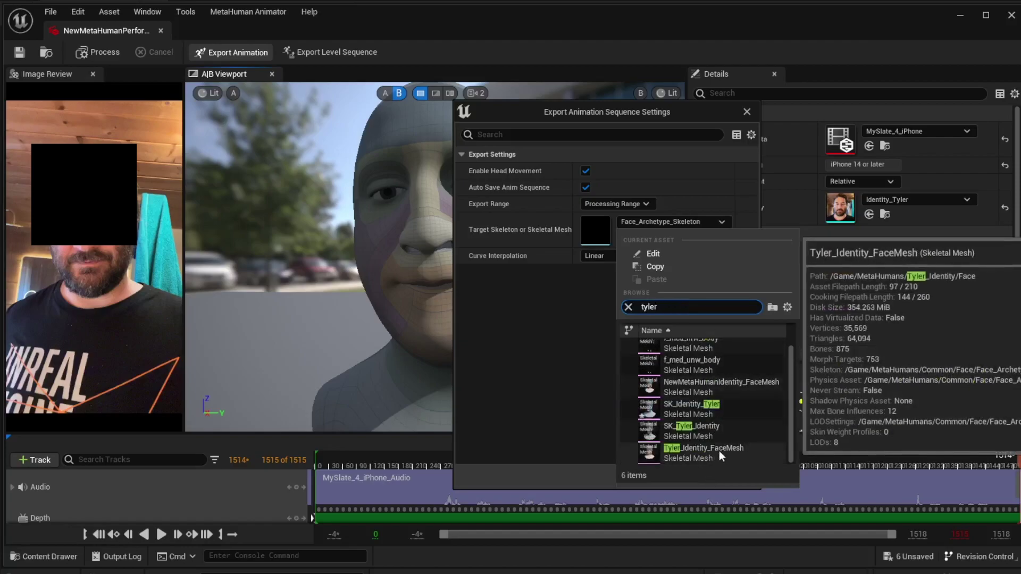
{"action": "left_click", "coordinate": [688, 456]}
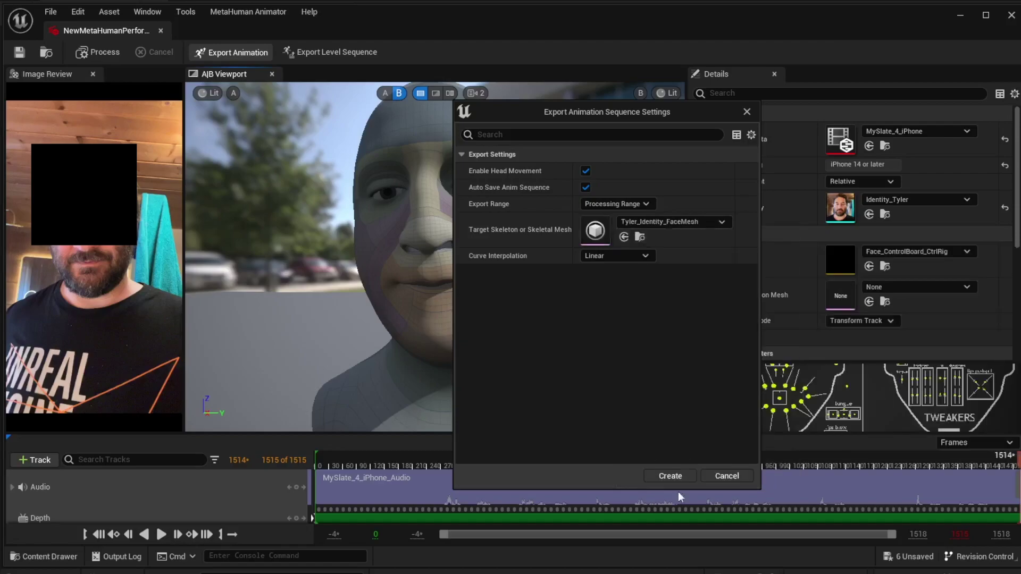
{"action": "left_click", "coordinate": [671, 477]}
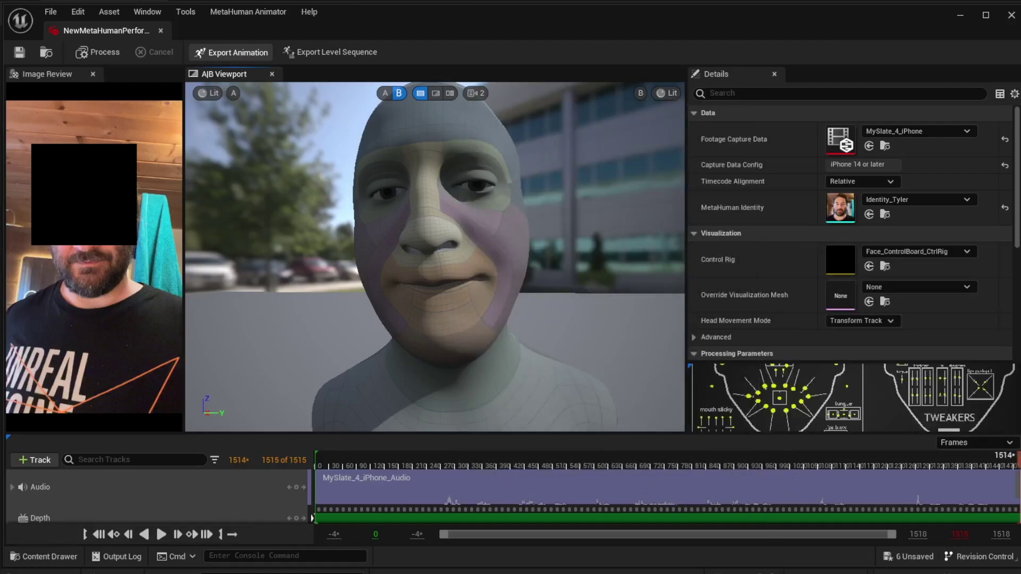
{"action": "left_click", "coordinate": [1013, 16]}
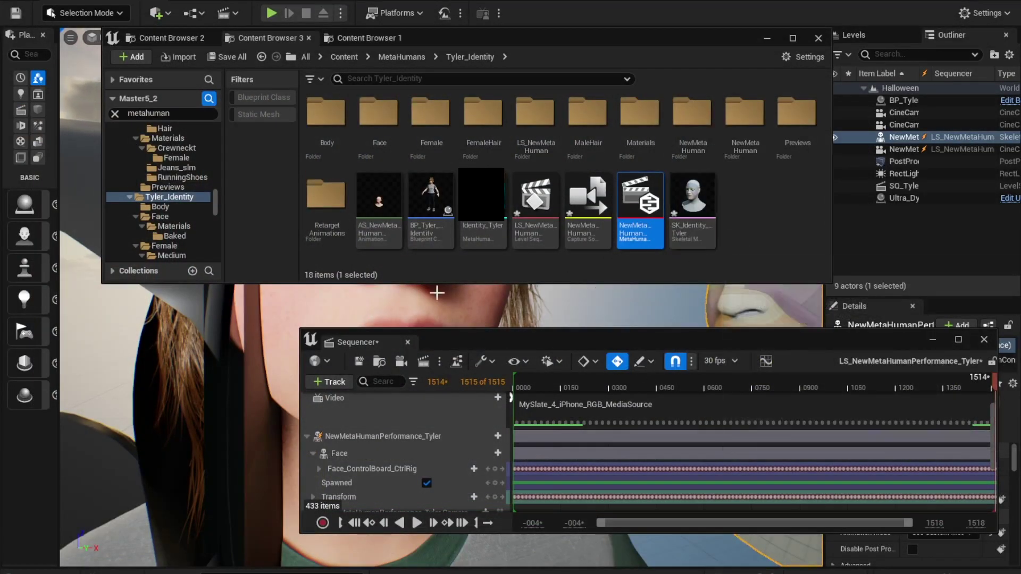
Open the AS_NewMetaHumanPerformance_Tyler_Animation sequence to preview its facial animation on the mesh, and close it again
{"action": "mouse_move", "coordinate": [377, 201]}
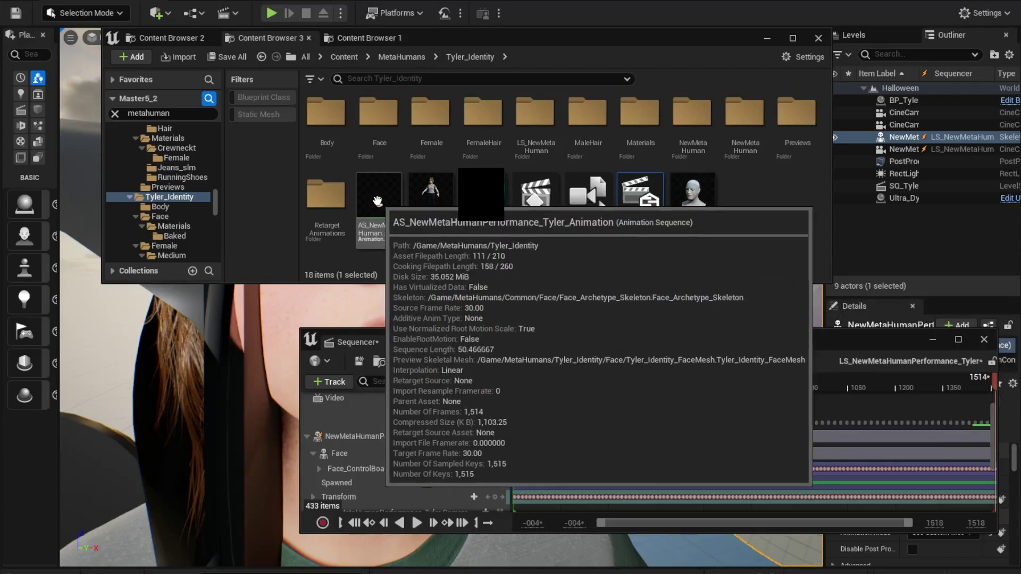
{"action": "left_click", "coordinate": [377, 201]}
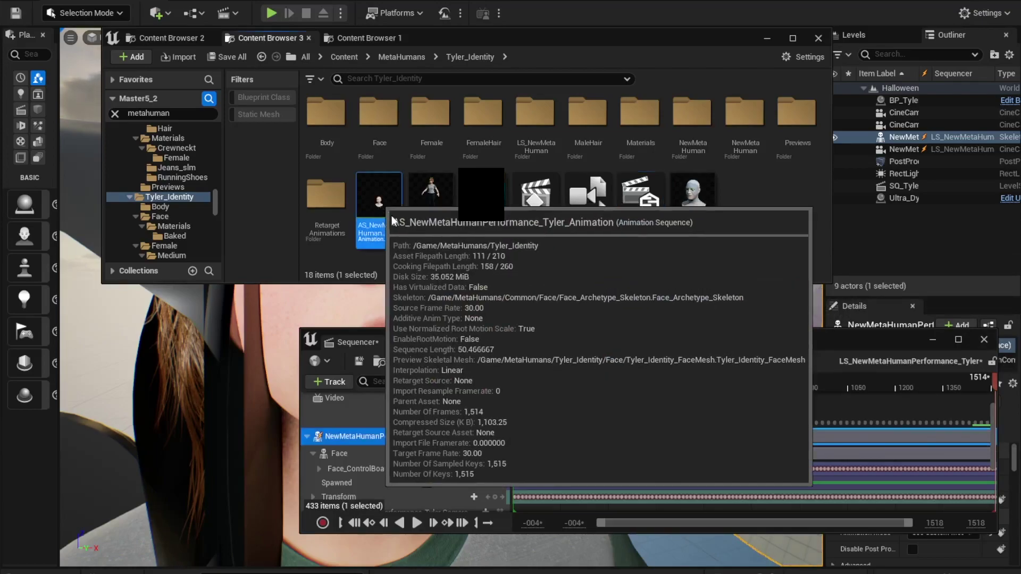
{"action": "double_click", "coordinate": [399, 244]}
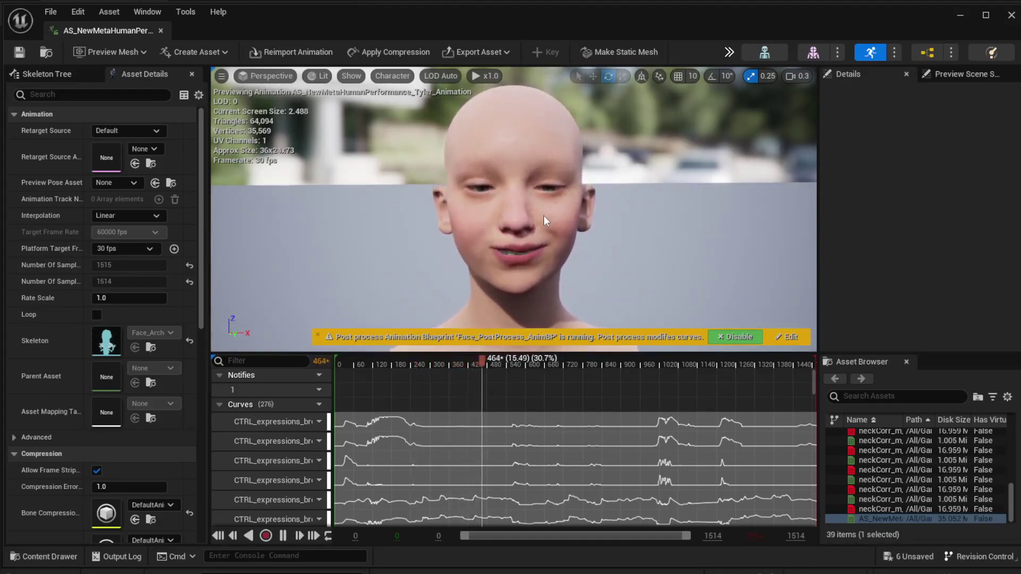
{"action": "left_click", "coordinate": [1012, 15]}
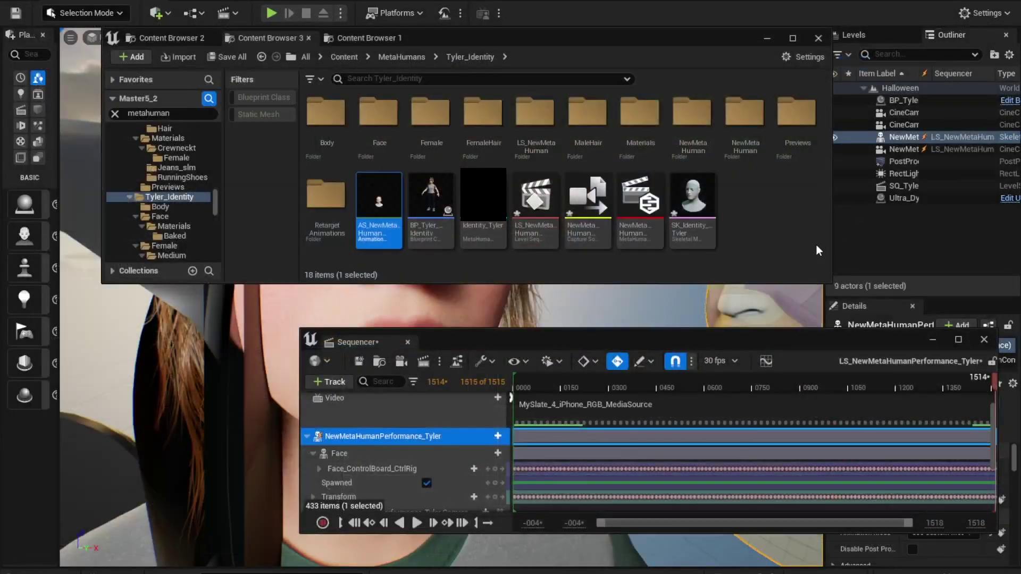
Select the LS_NewMetaHumanPerformance_Tyler asset, move the Sequencer window clear and collapse the NewMetaHumanPerformance_Tyler track
{"action": "left_click", "coordinate": [538, 202]}
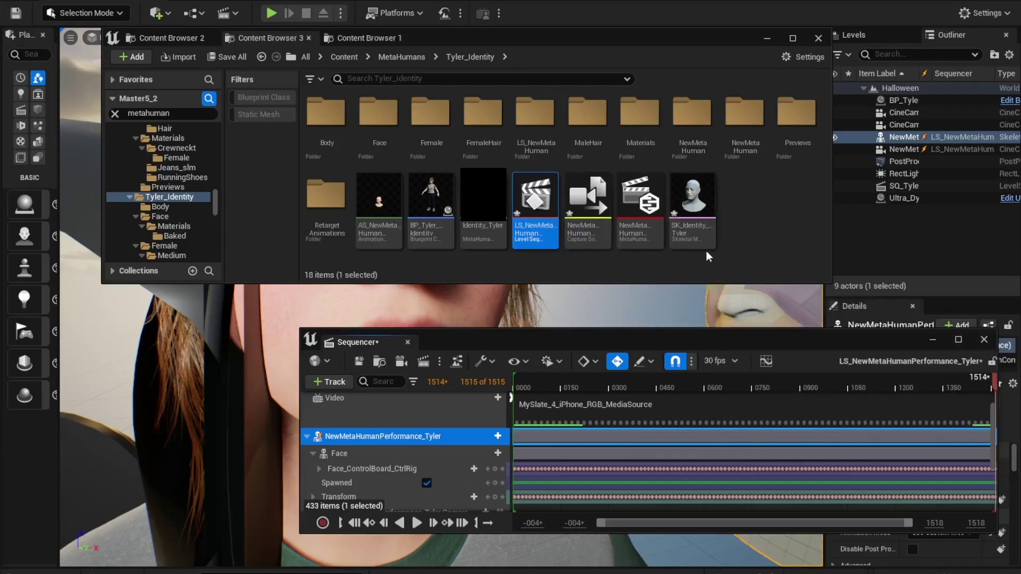
{"action": "left_click_drag", "start_coordinate": [687, 340], "coordinate": [801, 236]}
{"action": "left_click", "coordinate": [429, 334]}
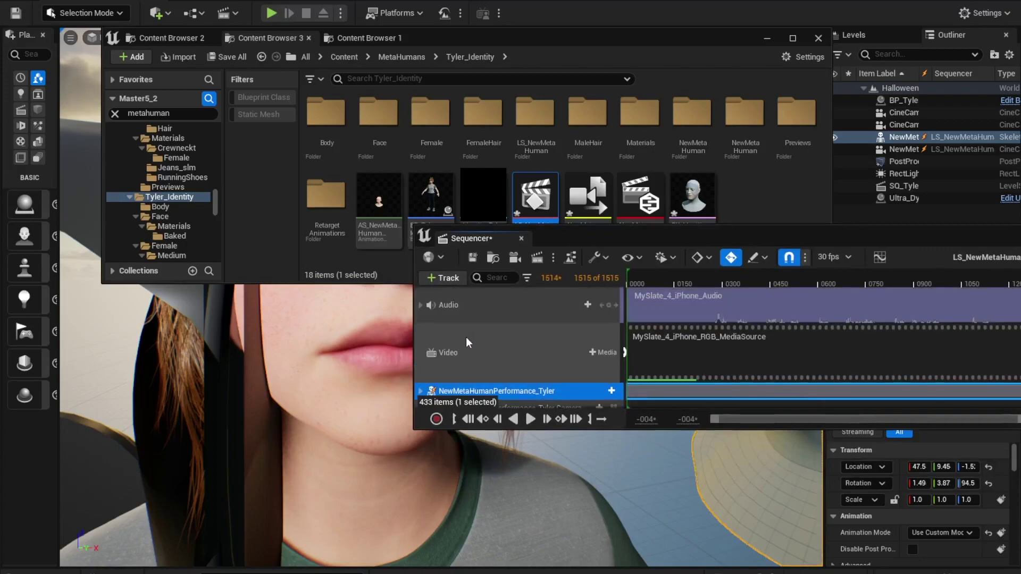
Clear the Content Browser and Sequencer windows off the viewport, then go to frame 166 and frame Tyler's face
{"action": "left_click", "coordinate": [314, 429]}
{"action": "right_click_drag", "start_coordinate": [315, 429], "coordinate": [346, 414]}
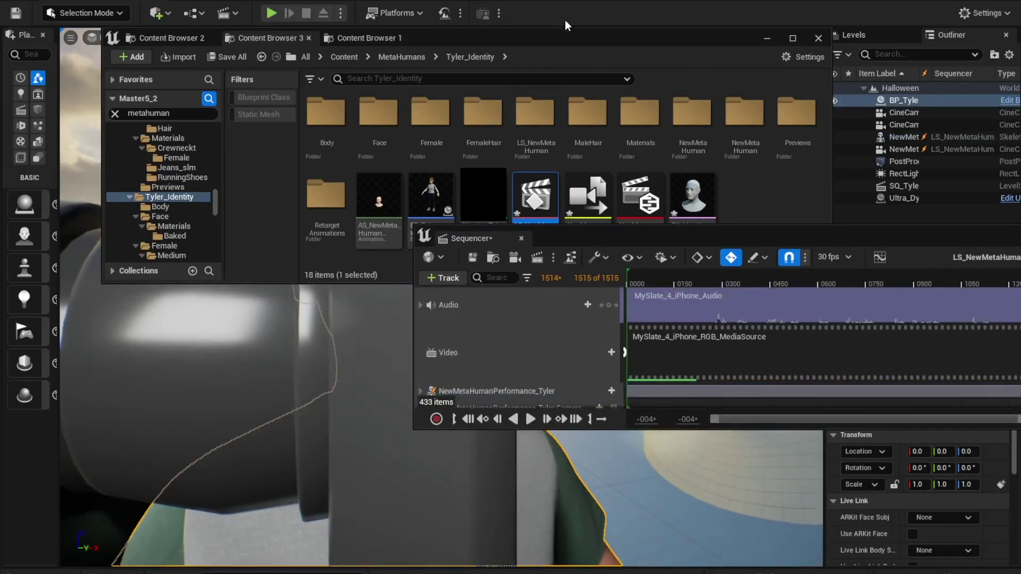
{"action": "left_click_drag", "start_coordinate": [563, 38], "coordinate": [733, 86]}
{"action": "left_click", "coordinate": [937, 85]}
{"action": "right_click_drag", "start_coordinate": [341, 266], "coordinate": [556, 230]}
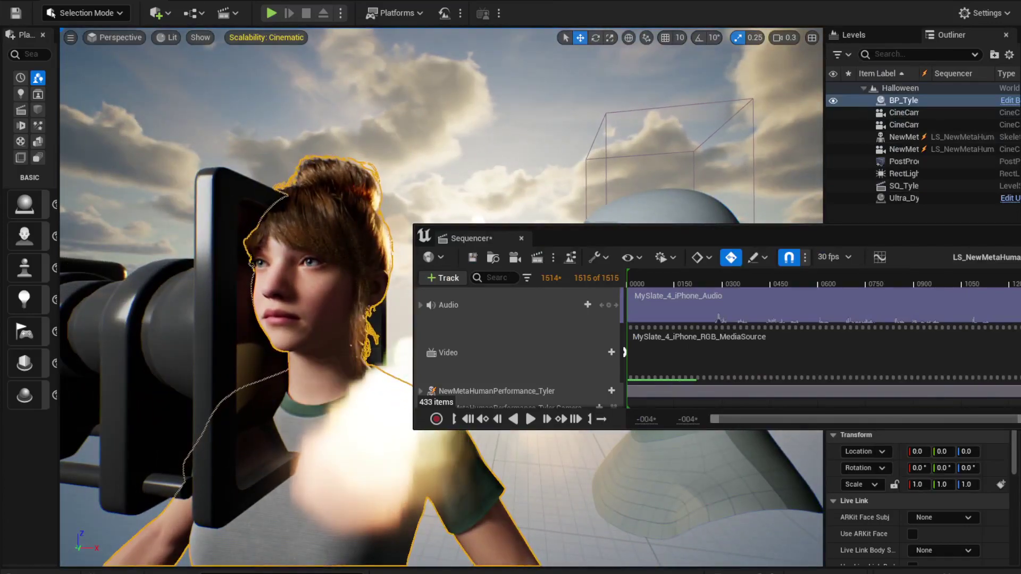
{"action": "left_click_drag", "start_coordinate": [556, 230], "coordinate": [862, 172]}
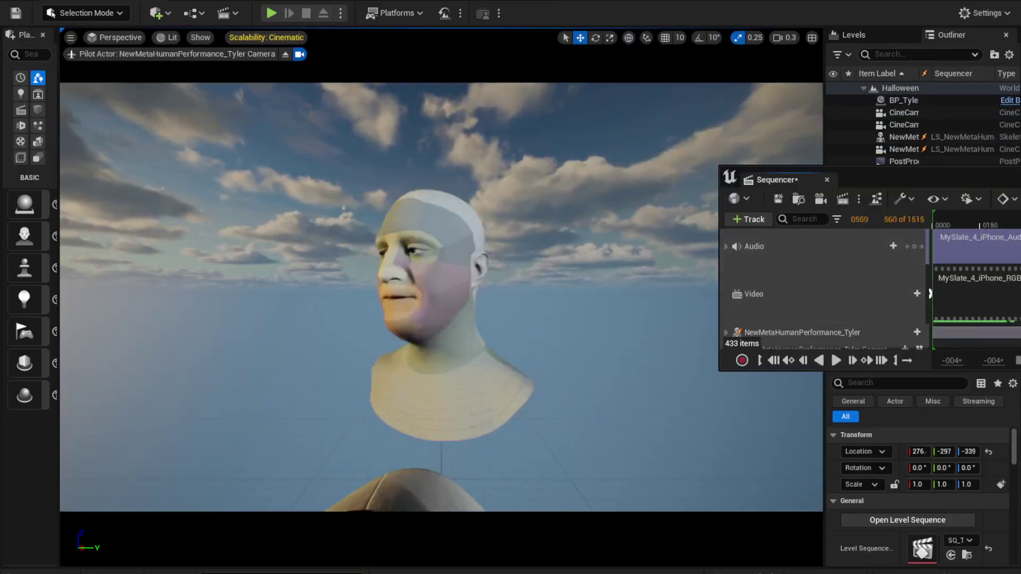
{"action": "left_click", "coordinate": [985, 223]}
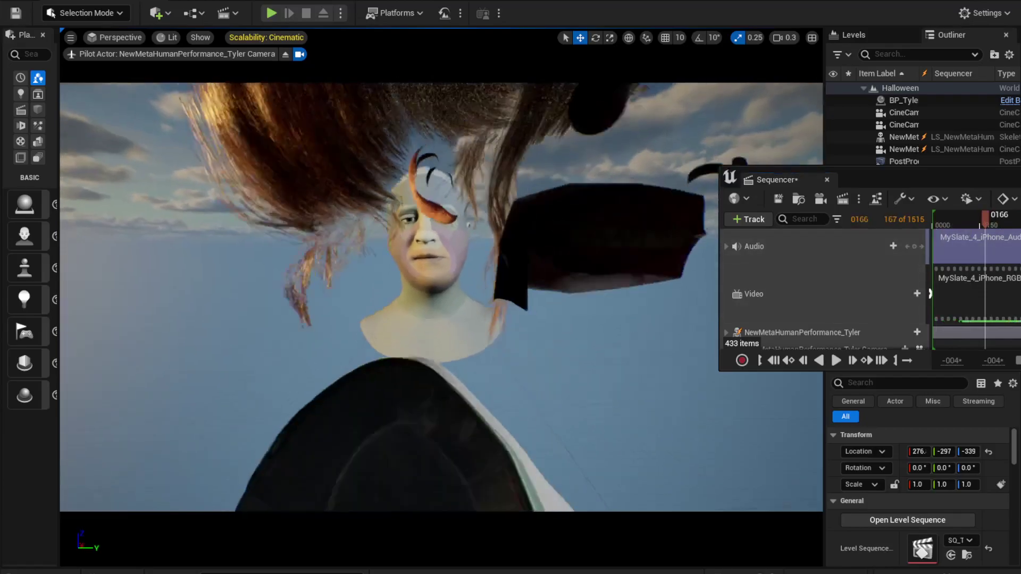
{"action": "right_click_drag", "start_coordinate": [441, 298], "coordinate": [379, 296]}
{"action": "scroll", "coordinate": [379, 296], "scroll_direction": "down", "scroll_amount": 5}
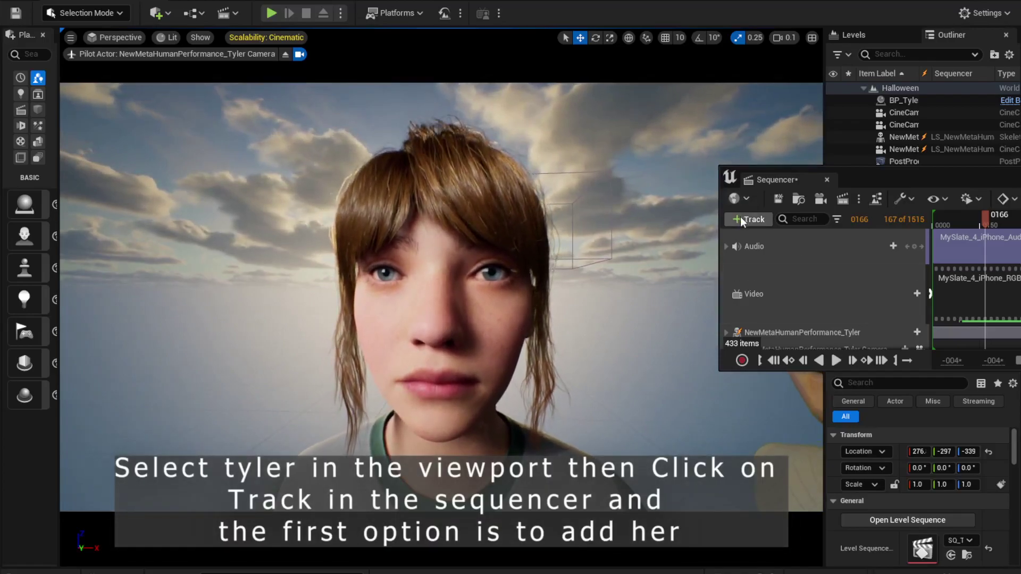
Add the BP_Tyler_Identity actor to the level sequence and delete the MetaHuman_ControlRig track from its Body
{"action": "left_click", "coordinate": [466, 236]}
{"action": "left_click", "coordinate": [741, 223]}
{"action": "mouse_move", "coordinate": [778, 240]}
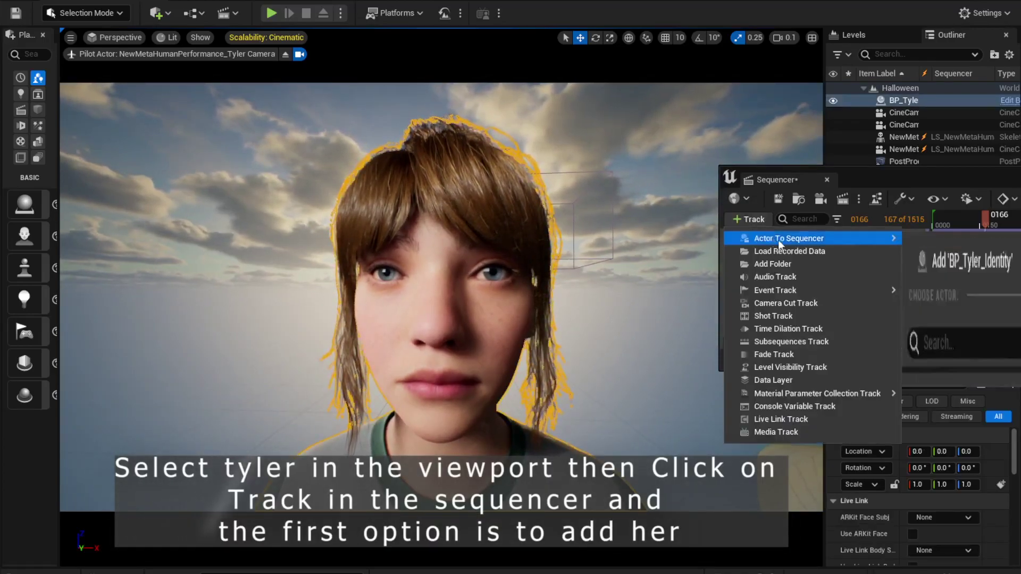
{"action": "left_click", "coordinate": [971, 243]}
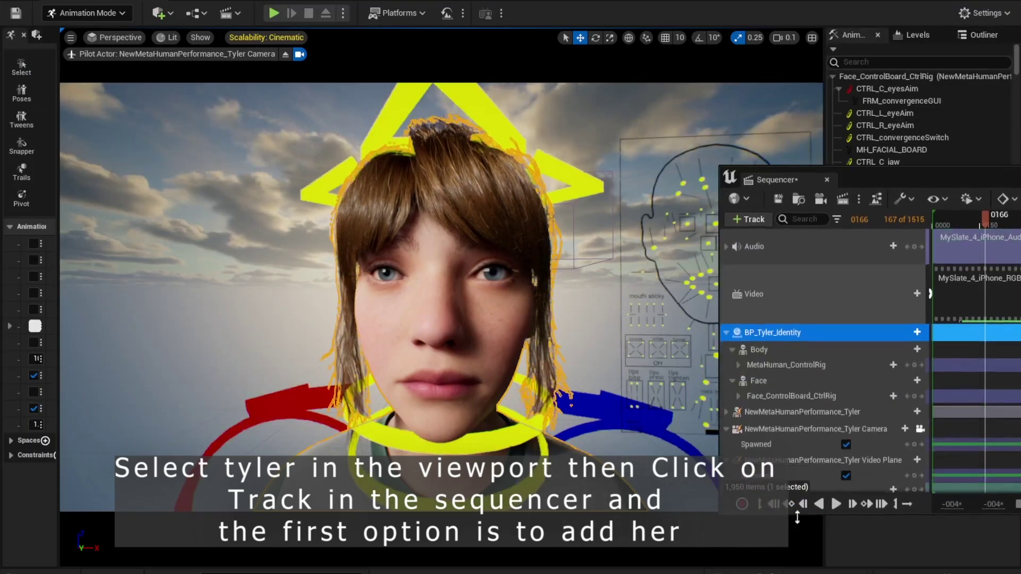
{"action": "scroll", "coordinate": [815, 368], "scroll_direction": "down", "scroll_amount": 1}
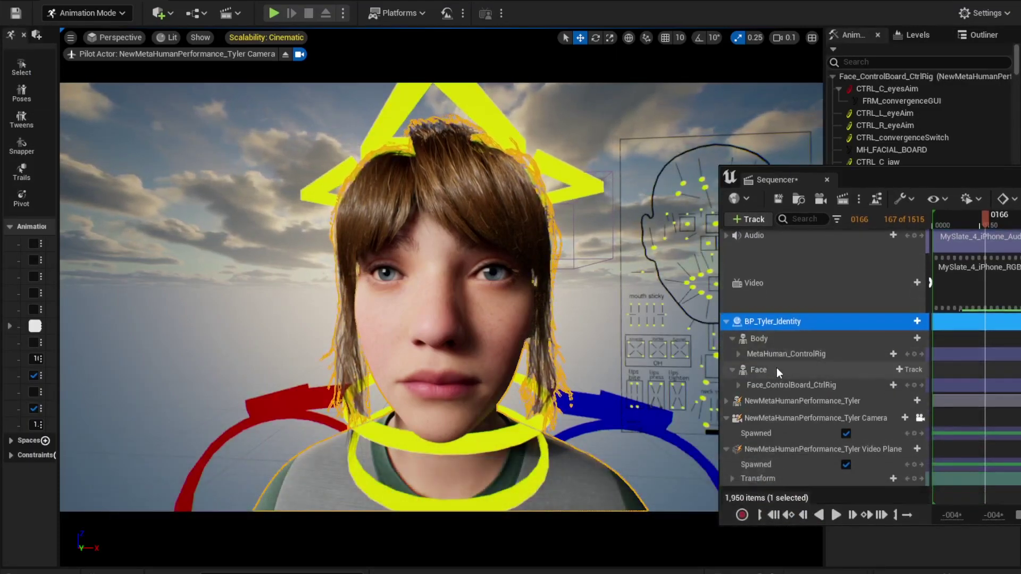
{"action": "left_click", "coordinate": [762, 355]}
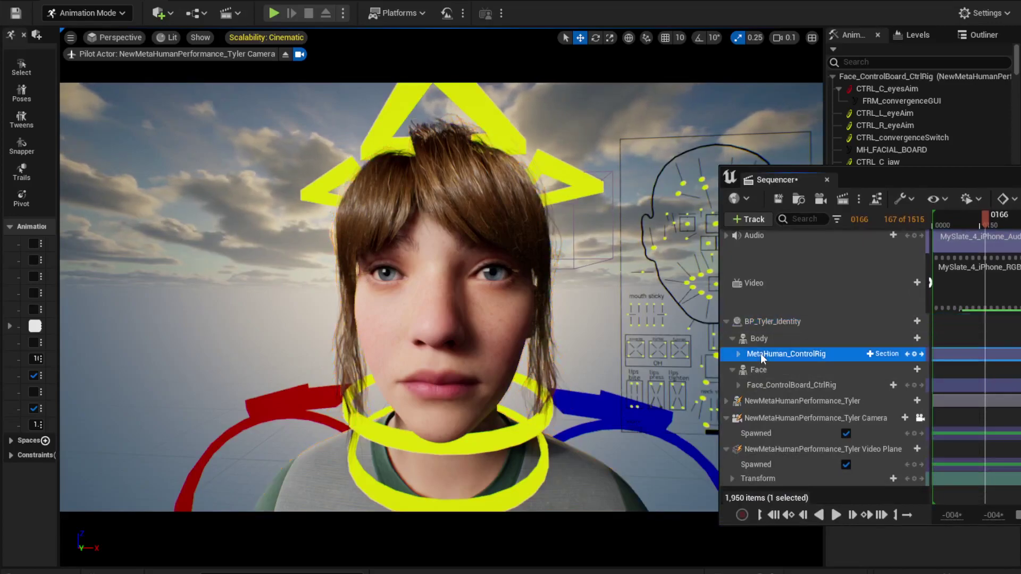
{"action": "key", "text": "Delete"}
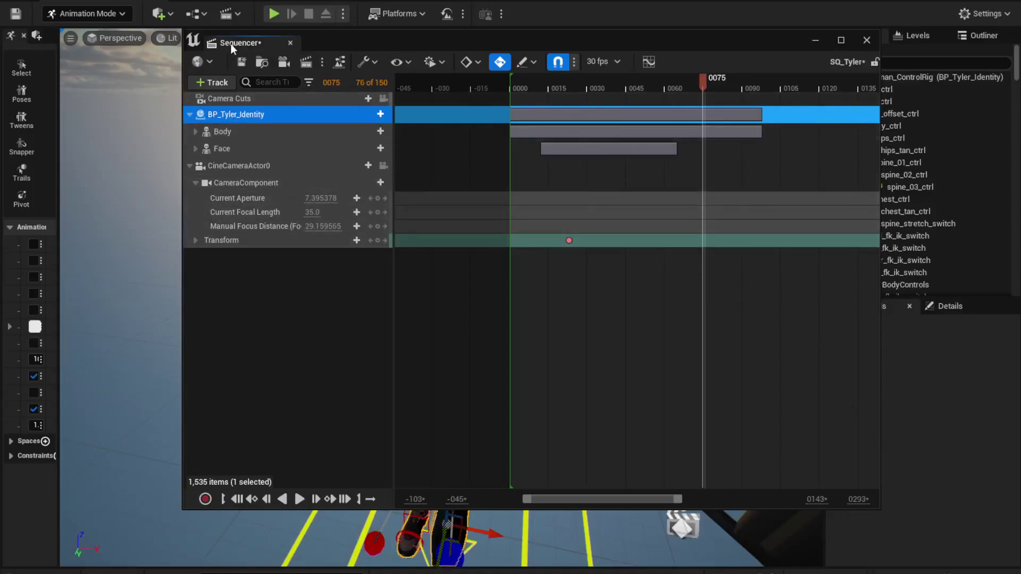
In the SQ_Tyler sequence, check the tracks under Body and delete the Face_ControlBoard_CtrlRig track from Face
{"action": "left_click", "coordinate": [217, 129]}
{"action": "left_click", "coordinate": [196, 132]}
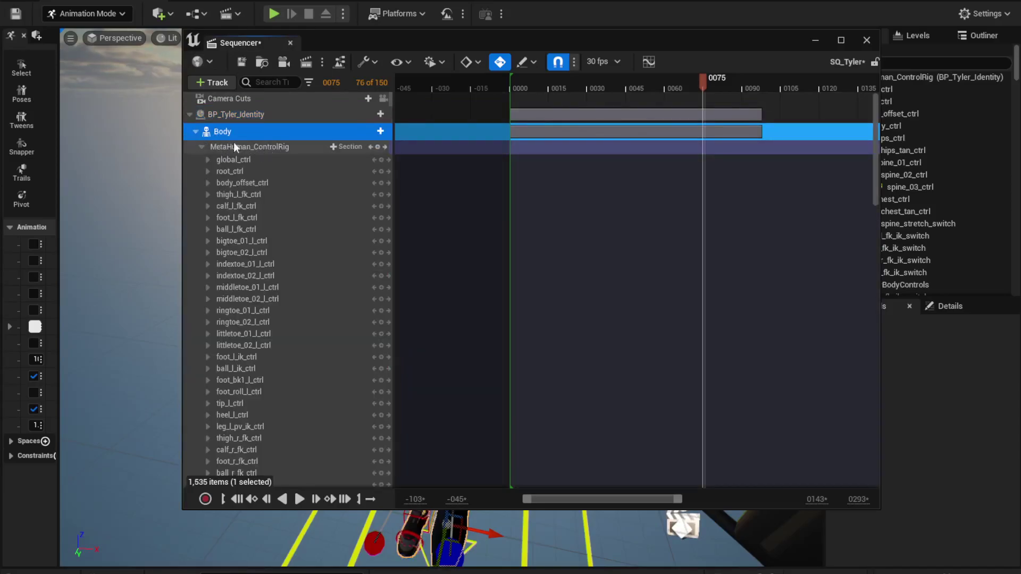
{"action": "left_click", "coordinate": [194, 133]}
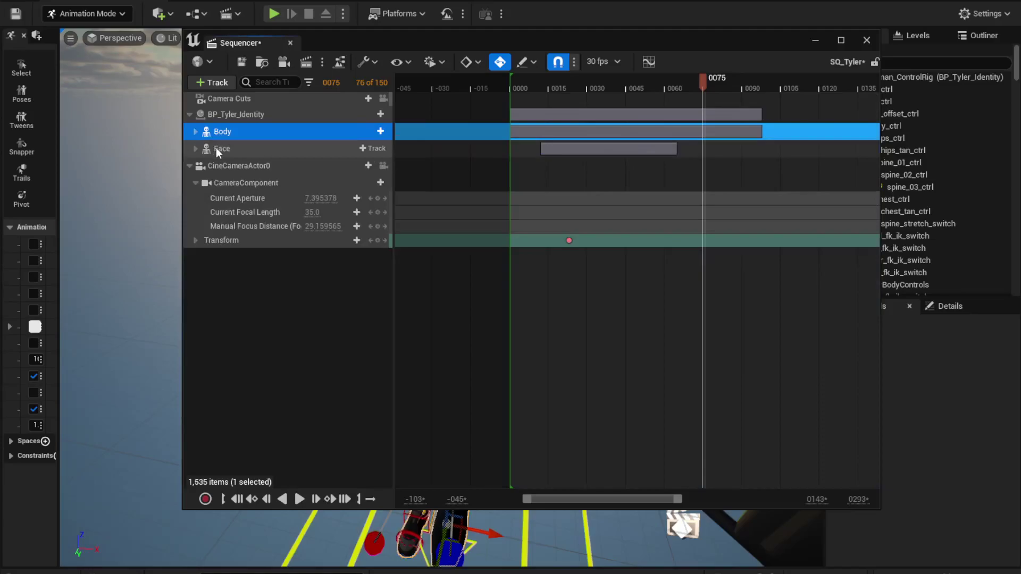
{"action": "left_click", "coordinate": [234, 152]}
{"action": "left_click", "coordinate": [194, 149]}
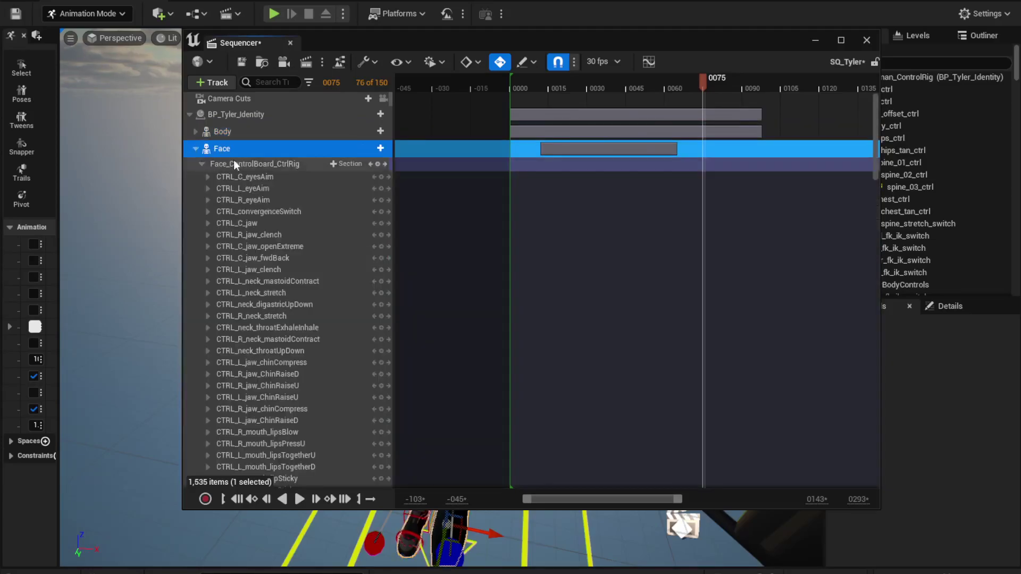
{"action": "left_click", "coordinate": [244, 165]}
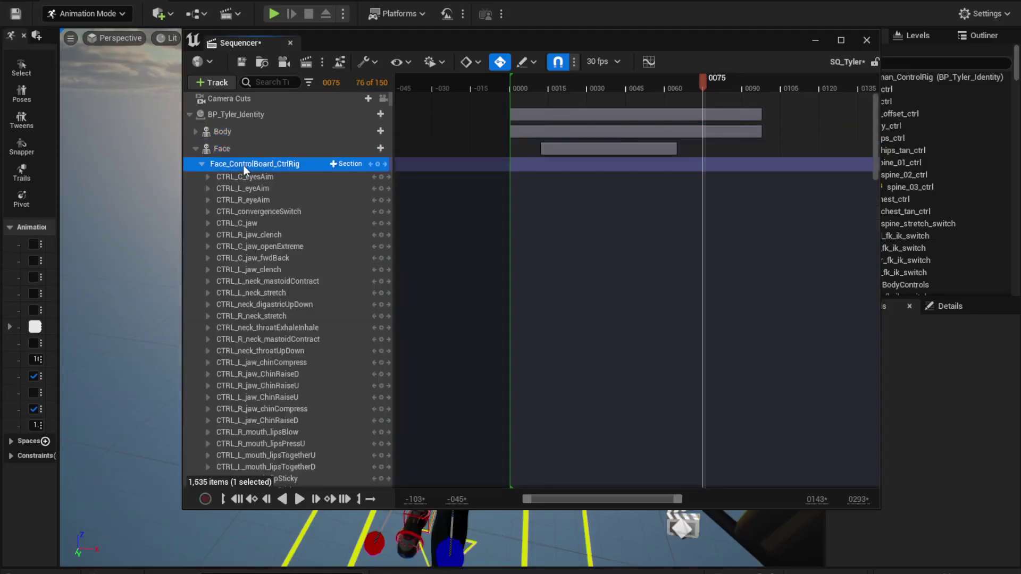
{"action": "key", "text": "Delete"}
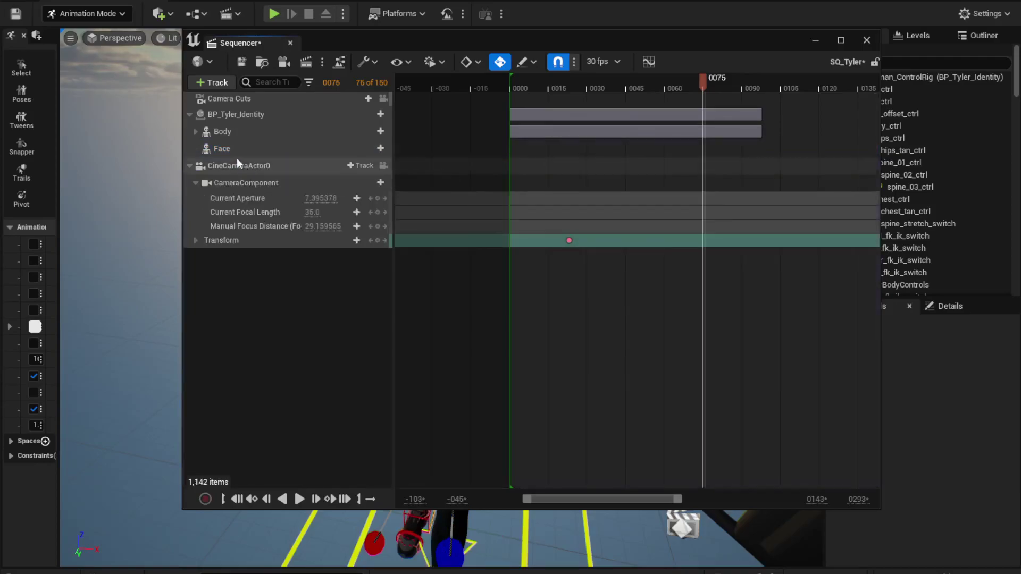
Start adding an animation track to BP_Tyler_Identity's Face and look through the available animation sequences
{"action": "left_click", "coordinate": [228, 151]}
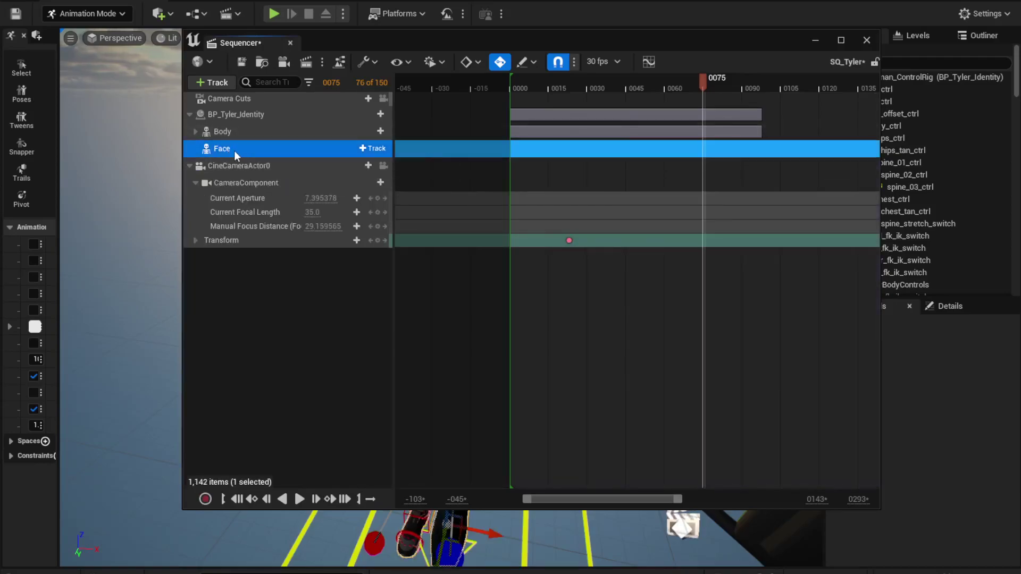
{"action": "left_click", "coordinate": [374, 149]}
{"action": "mouse_move", "coordinate": [406, 153]}
{"action": "mouse_move", "coordinate": [435, 111]}
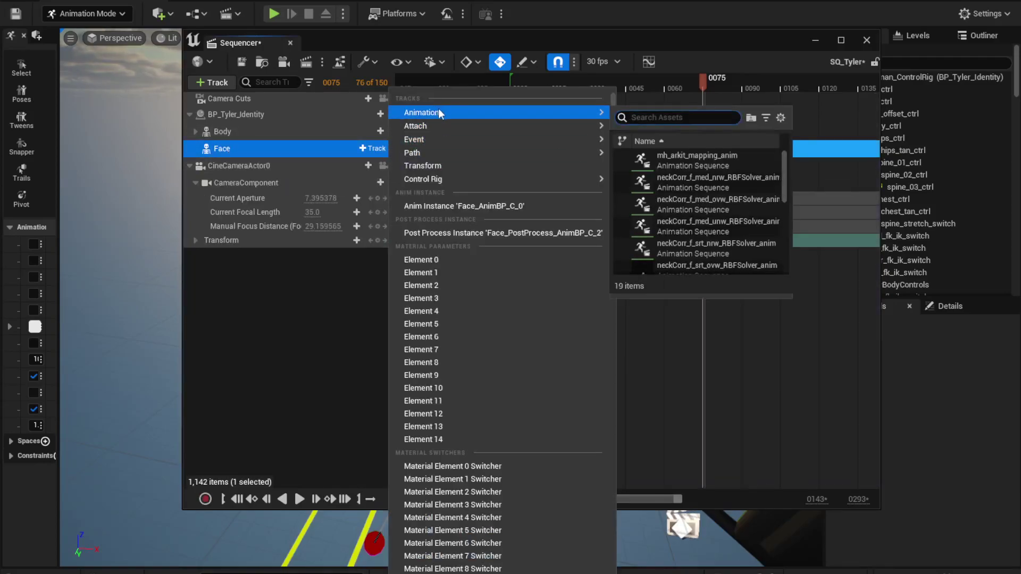
{"action": "scroll", "coordinate": [710, 197], "scroll_direction": "down", "scroll_amount": 3}
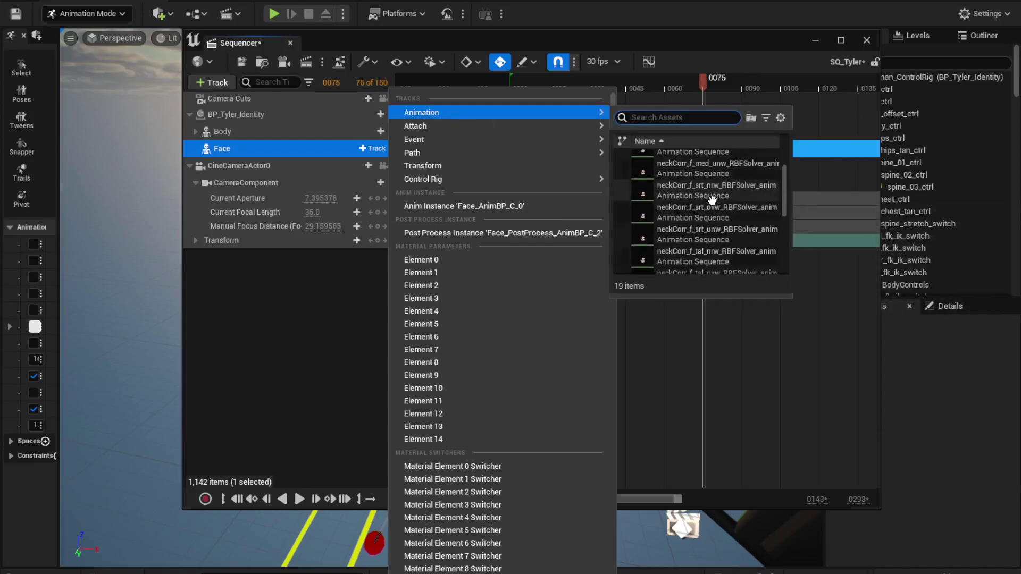
{"action": "scroll", "coordinate": [705, 206], "scroll_direction": "up", "scroll_amount": 1}
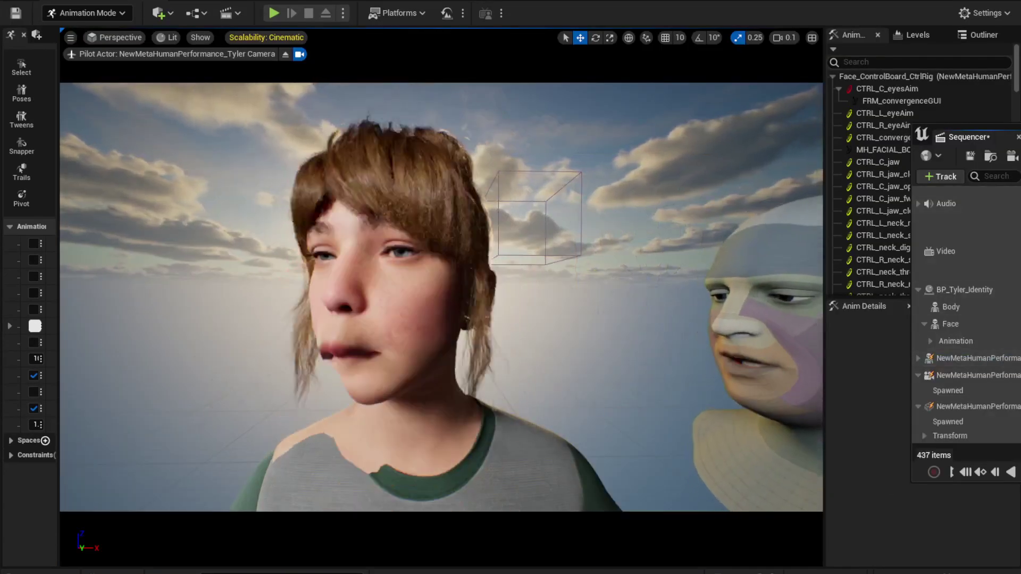
Bring AS_NewMetaHumanPerformance_Tyler_Animation from the Tyler_Identity folder onto the Face track of BP_Tyler_Identity
{"action": "key", "text": "ctrl+shift+t"}
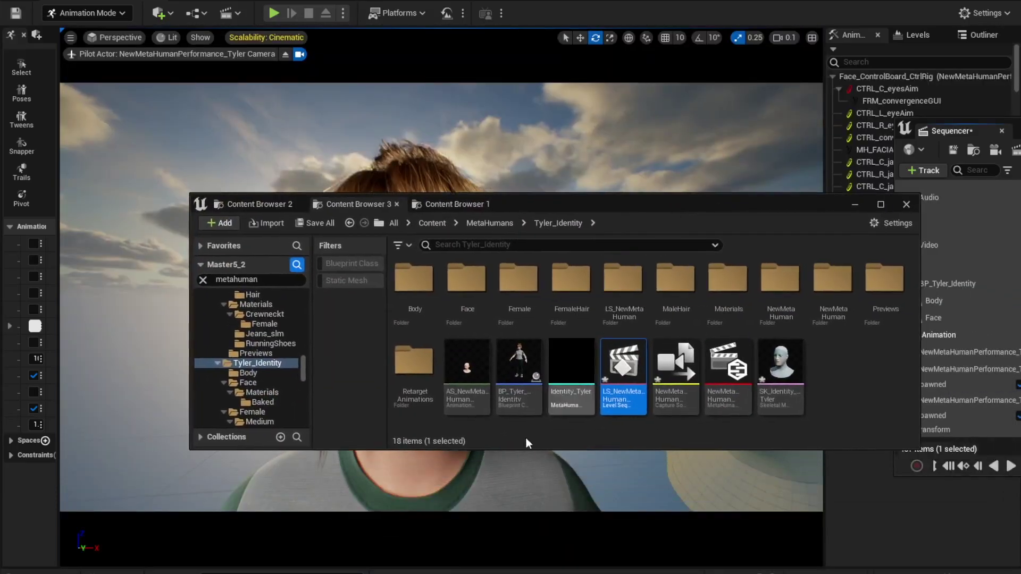
{"action": "left_click", "coordinate": [515, 362]}
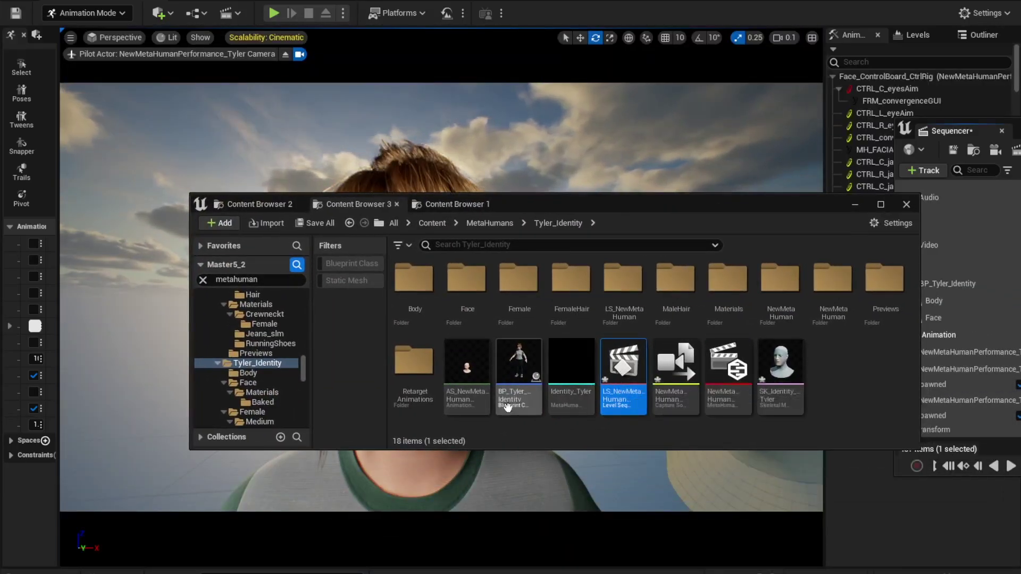
{"action": "left_click", "coordinate": [469, 359]}
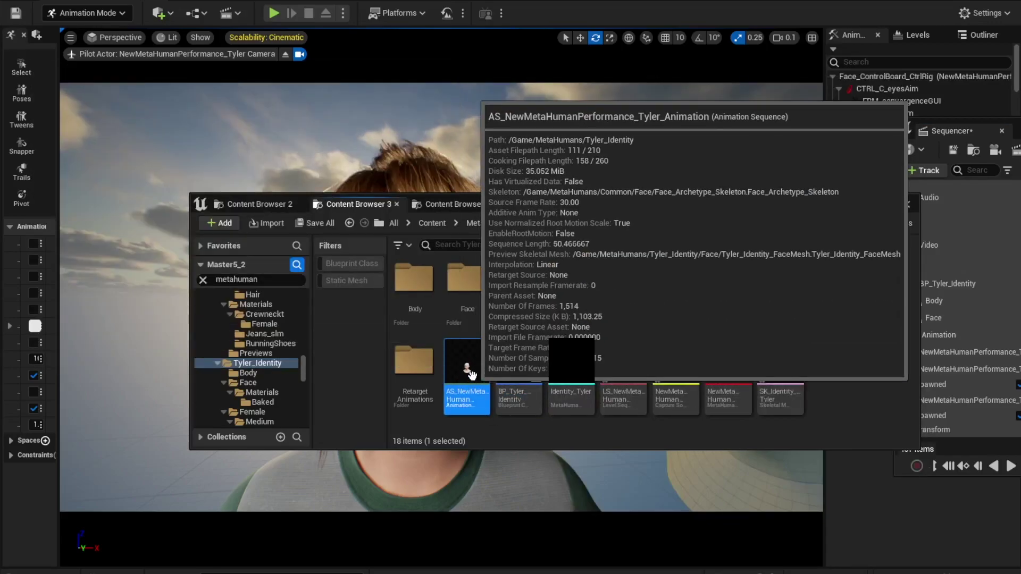
{"action": "left_click_drag", "start_coordinate": [470, 375], "coordinate": [924, 328]}
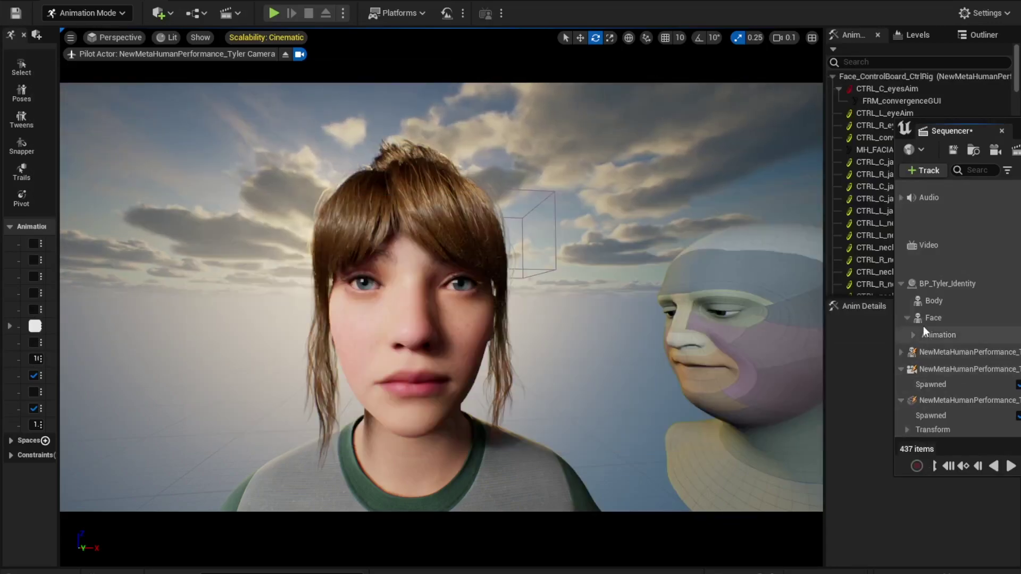
Delete the NewMetaHumanPerformance_Tyler mesh, camera and video plane tracks, and play the sequence in game view
{"action": "left_click", "coordinate": [901, 284]}
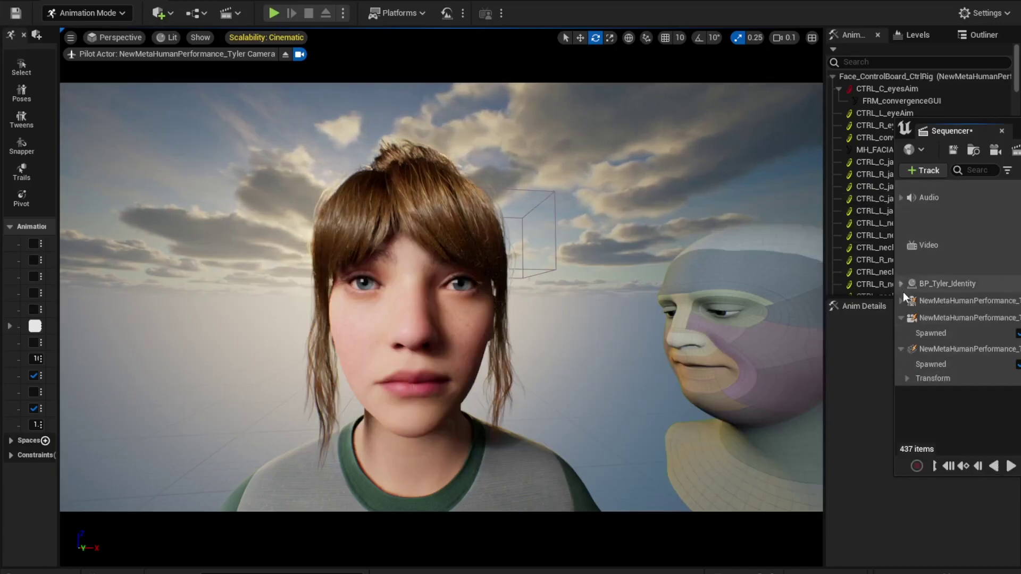
{"action": "left_click", "coordinate": [939, 301]}
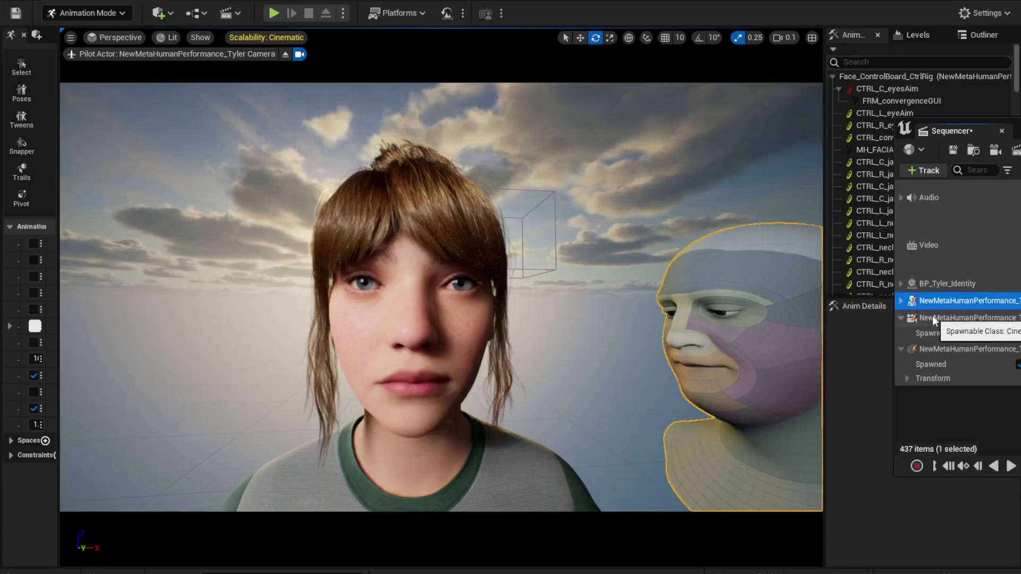
{"action": "key", "text": "Delete"}
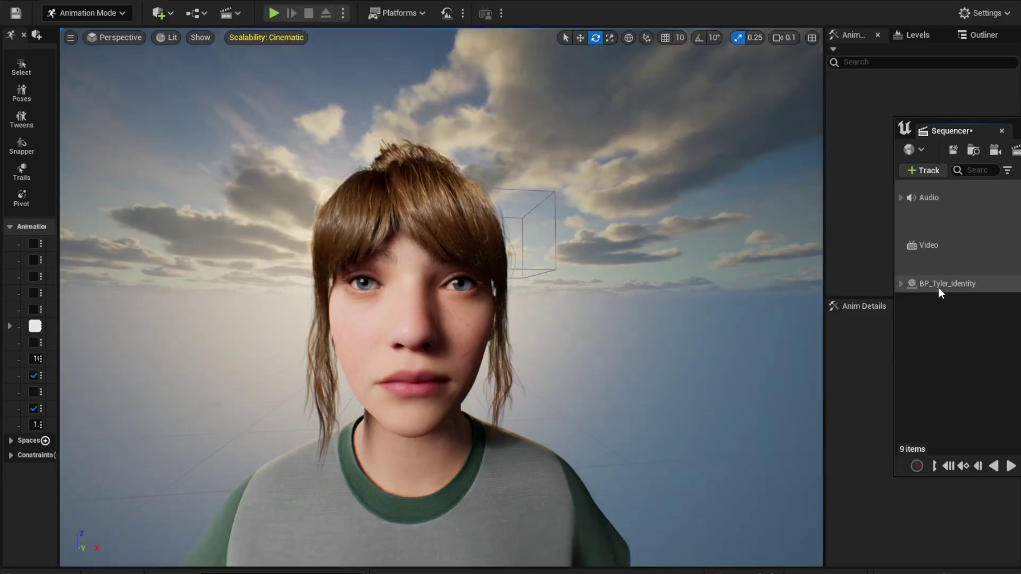
{"action": "key", "text": "space"}
{"action": "key", "text": "g"}
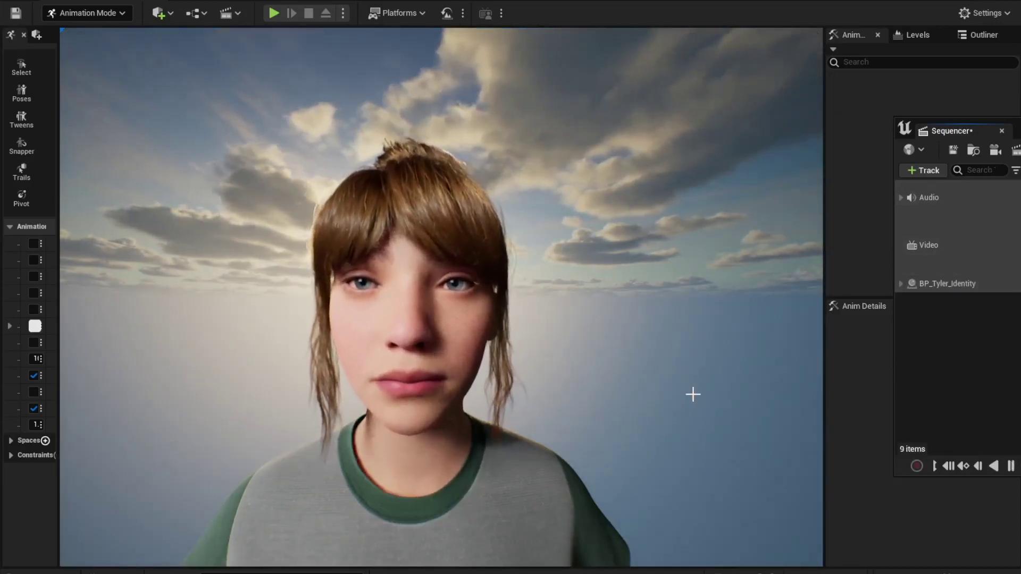